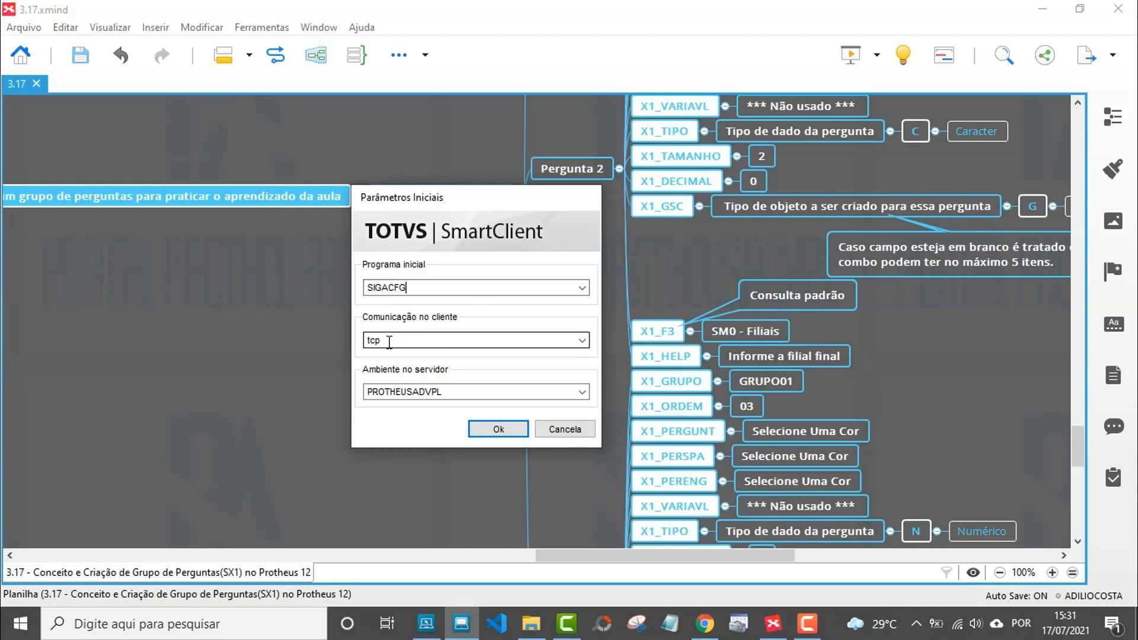
Launch SmartClient and log in as admin to Configurador, group 99, branch 01.
{"action": "left_click", "coordinate": [395, 395]}
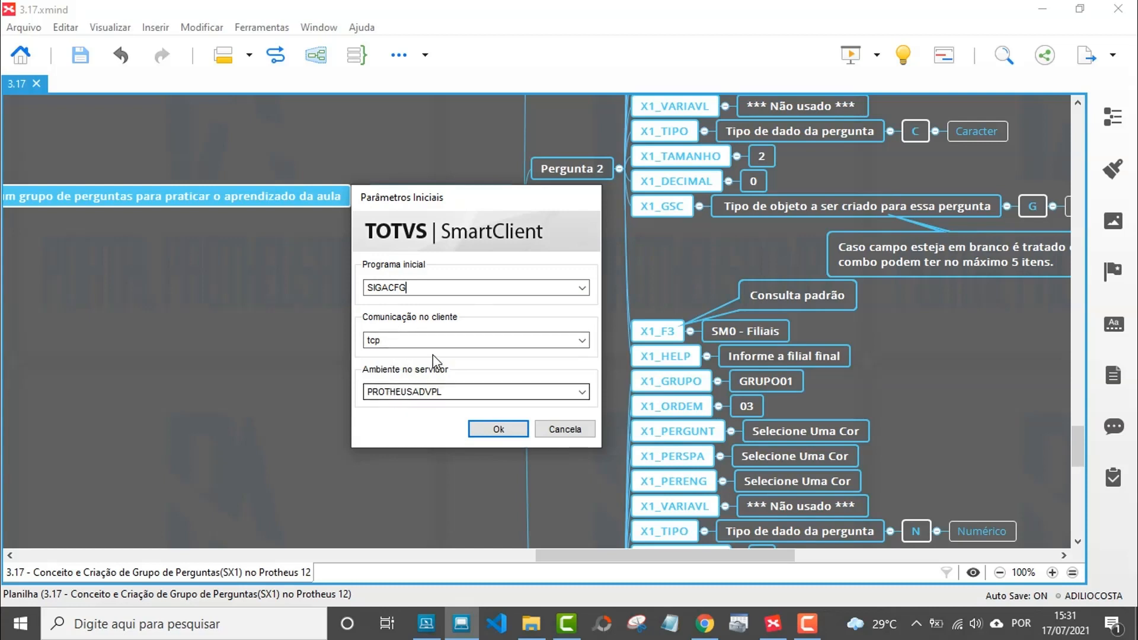
{"action": "left_click", "coordinate": [484, 433]}
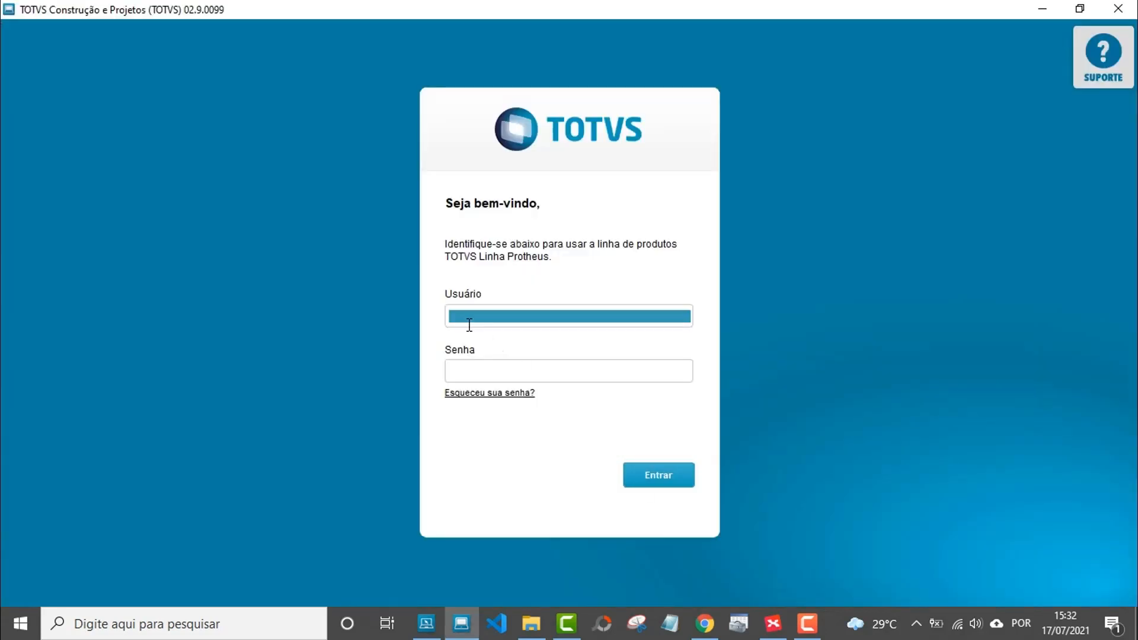
{"action": "left_click", "coordinate": [447, 316]}
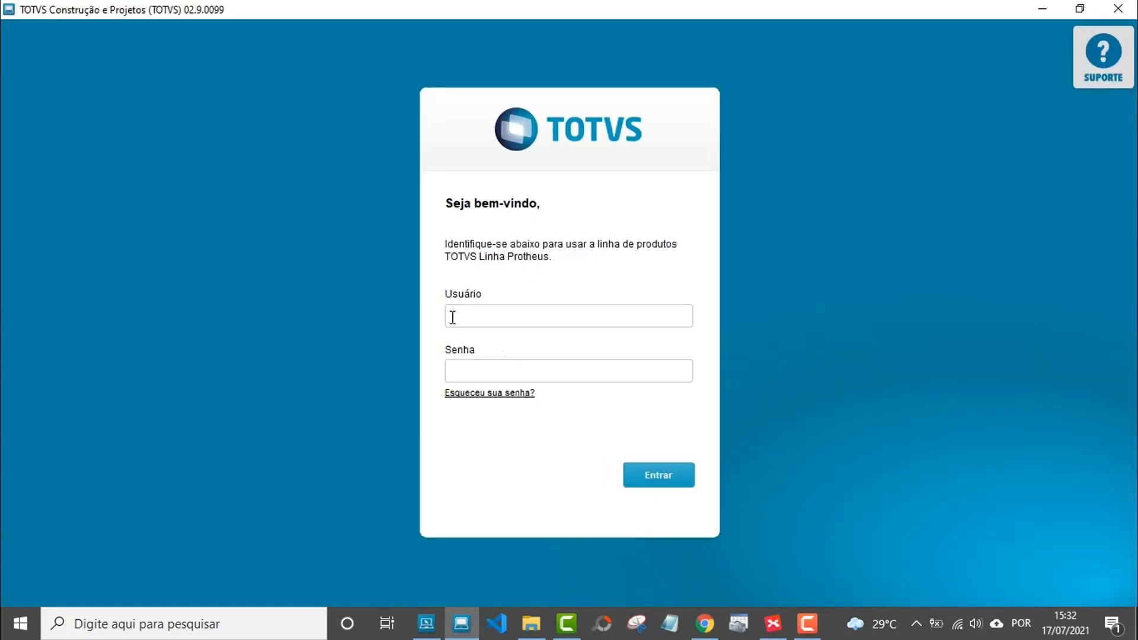
{"action": "type", "text": "admin"}
{"action": "left_click", "coordinate": [656, 478]}
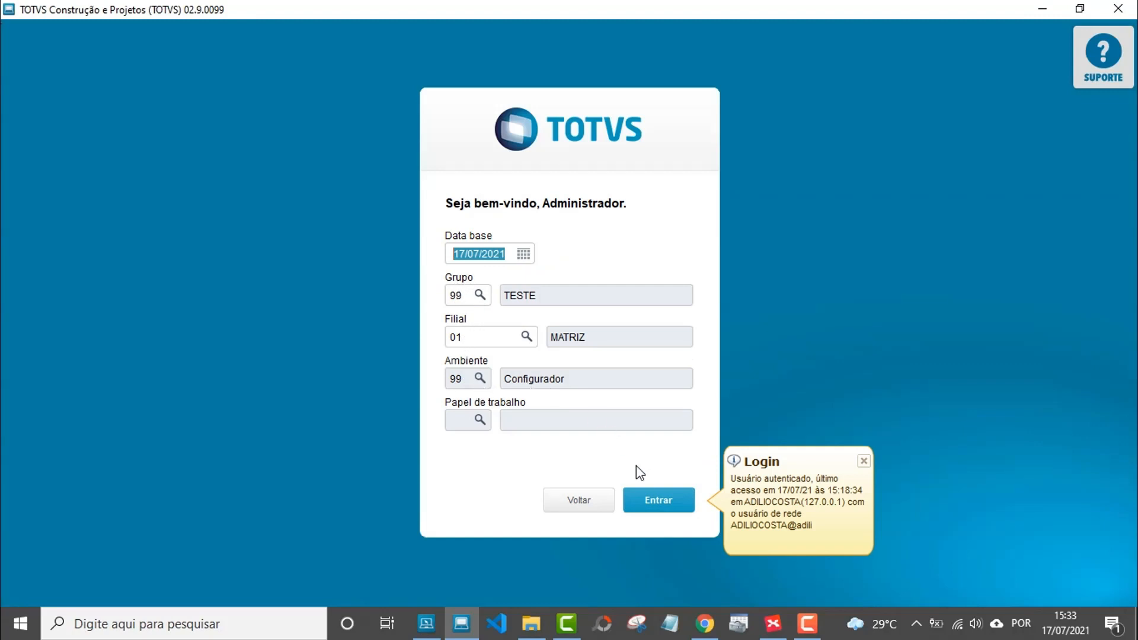
{"action": "left_click", "coordinate": [654, 505]}
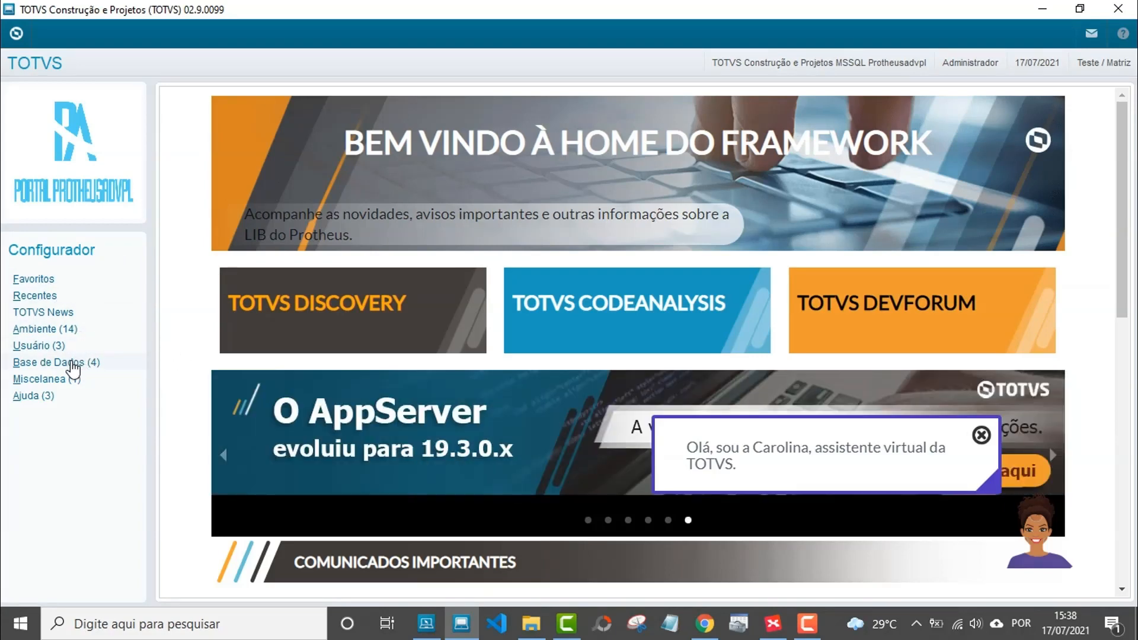
Open Base de Dados > Dicionário > Bases de Dados.
{"action": "left_click", "coordinate": [67, 363]}
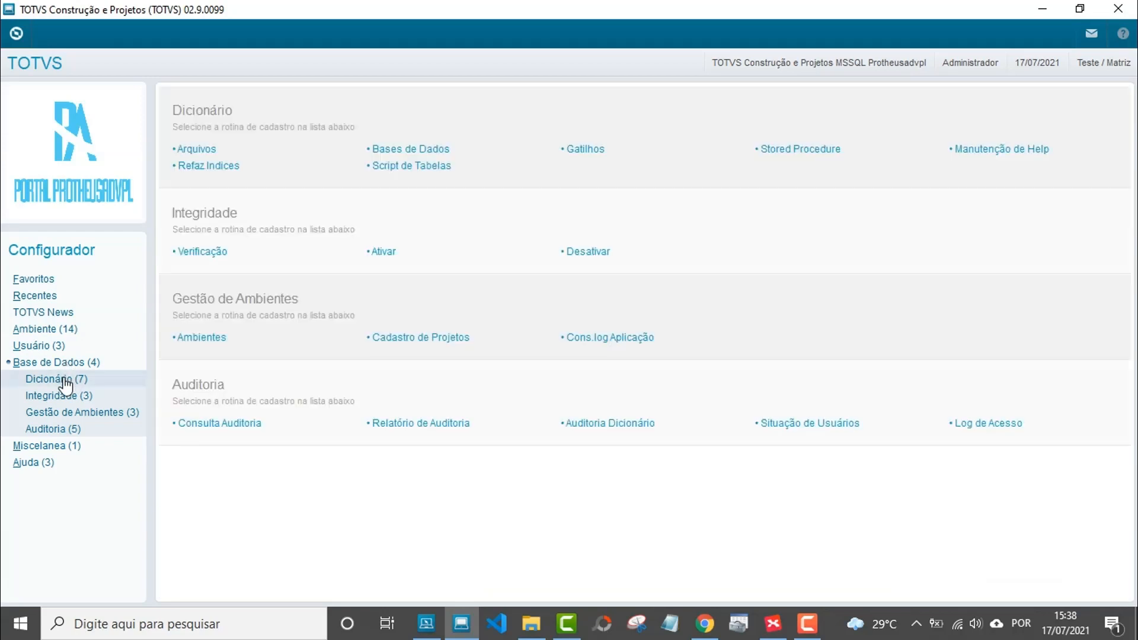
{"action": "left_click", "coordinate": [64, 379]}
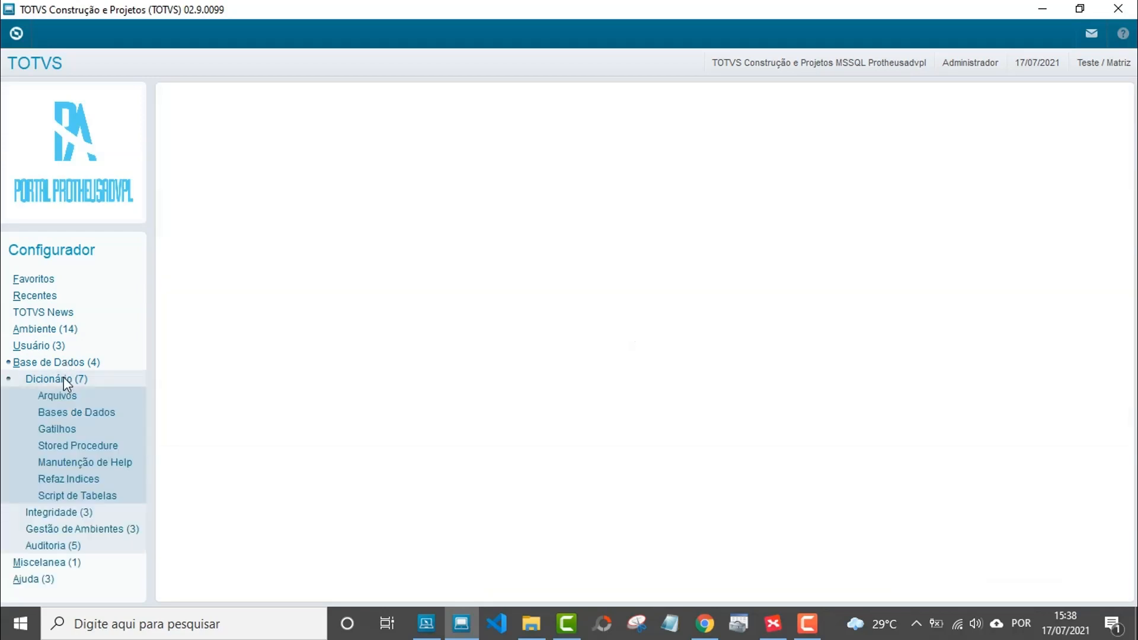
{"action": "left_click", "coordinate": [85, 419]}
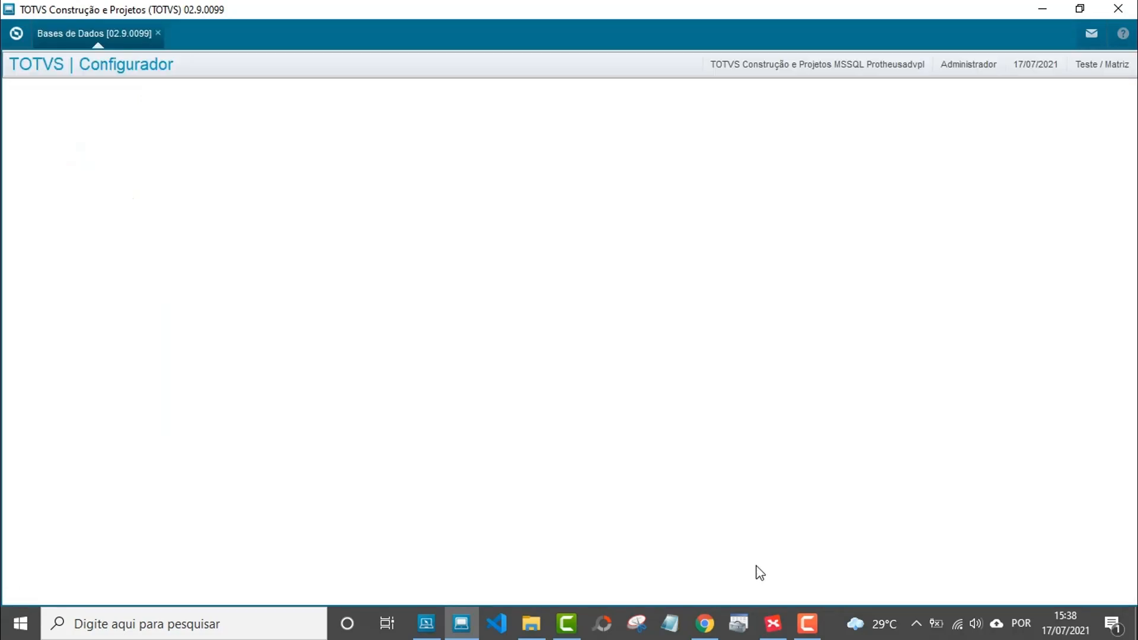
Review the XMind question map, then return to the Configurador.
{"action": "left_click", "coordinate": [771, 623]}
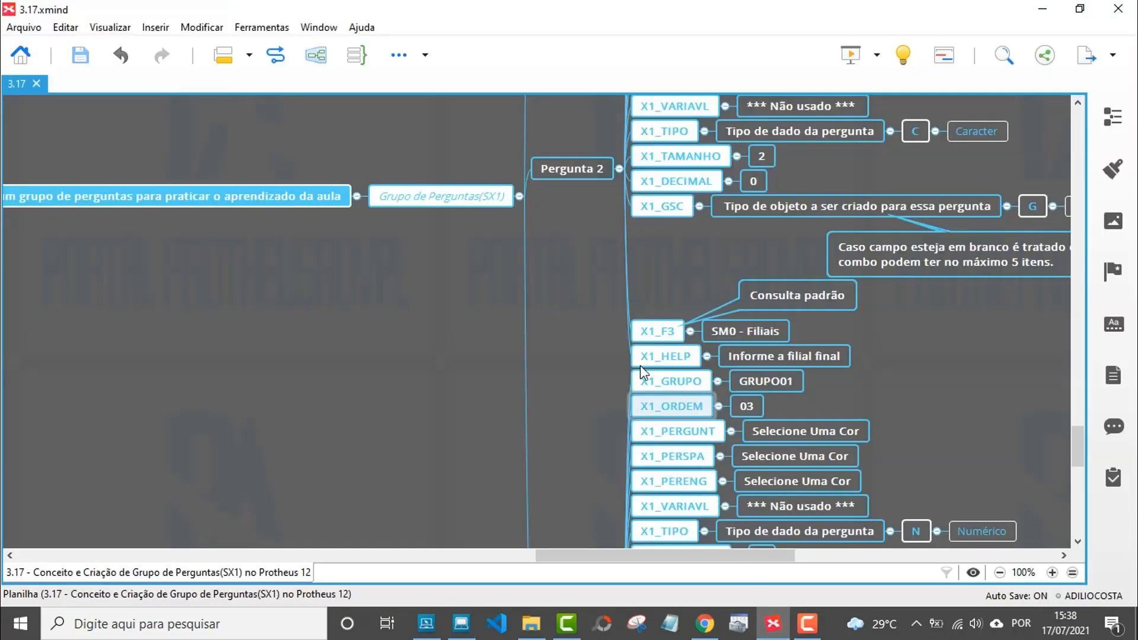
{"action": "scroll", "coordinate": [609, 353], "scroll_direction": "up", "scroll_amount": 5}
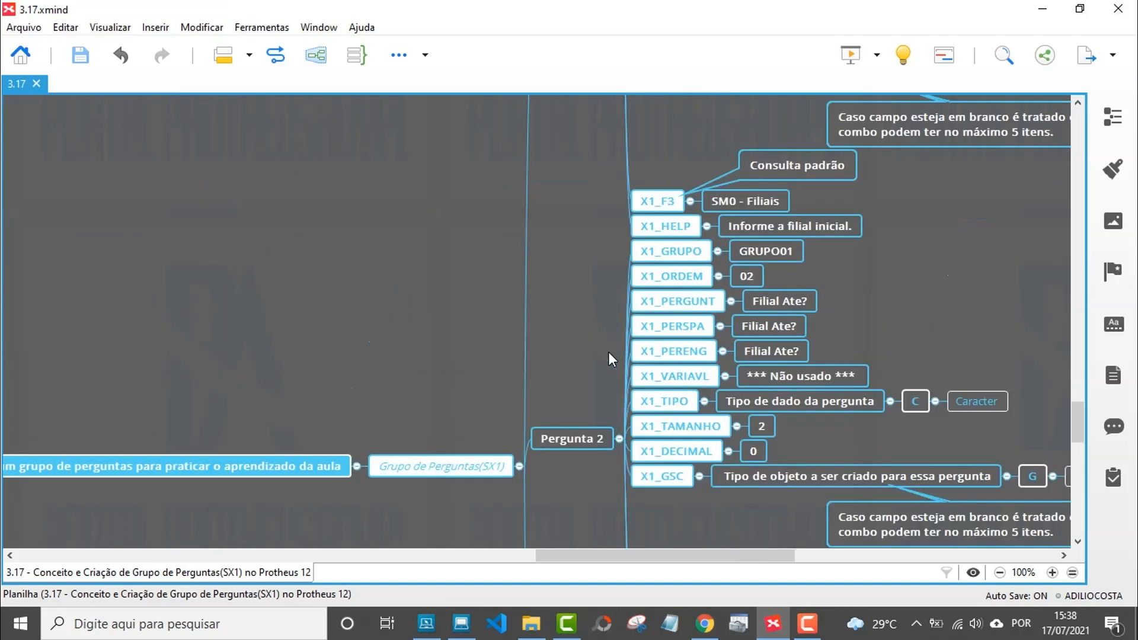
{"action": "scroll", "coordinate": [609, 351], "scroll_direction": "up", "scroll_amount": 1}
{"action": "scroll", "coordinate": [608, 351], "scroll_direction": "down", "scroll_amount": 1}
{"action": "left_click", "coordinate": [462, 624]}
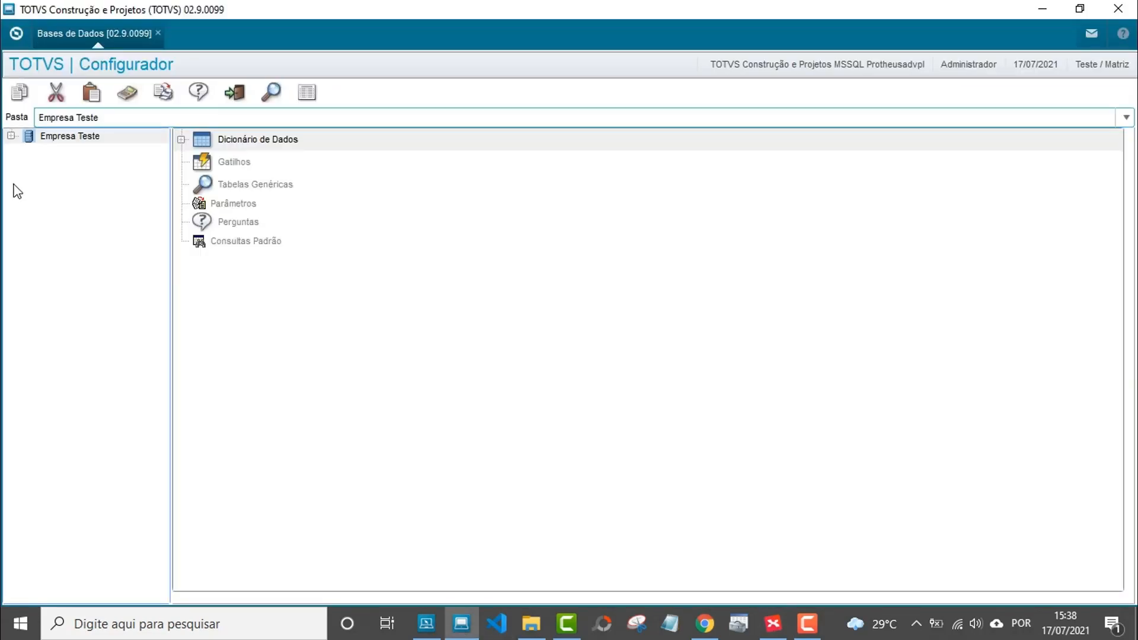
Expand Empresa Teste, list Perguntas and select the A311TES TES de Saída and TES de Entrada questions.
{"action": "left_click", "coordinate": [11, 136]}
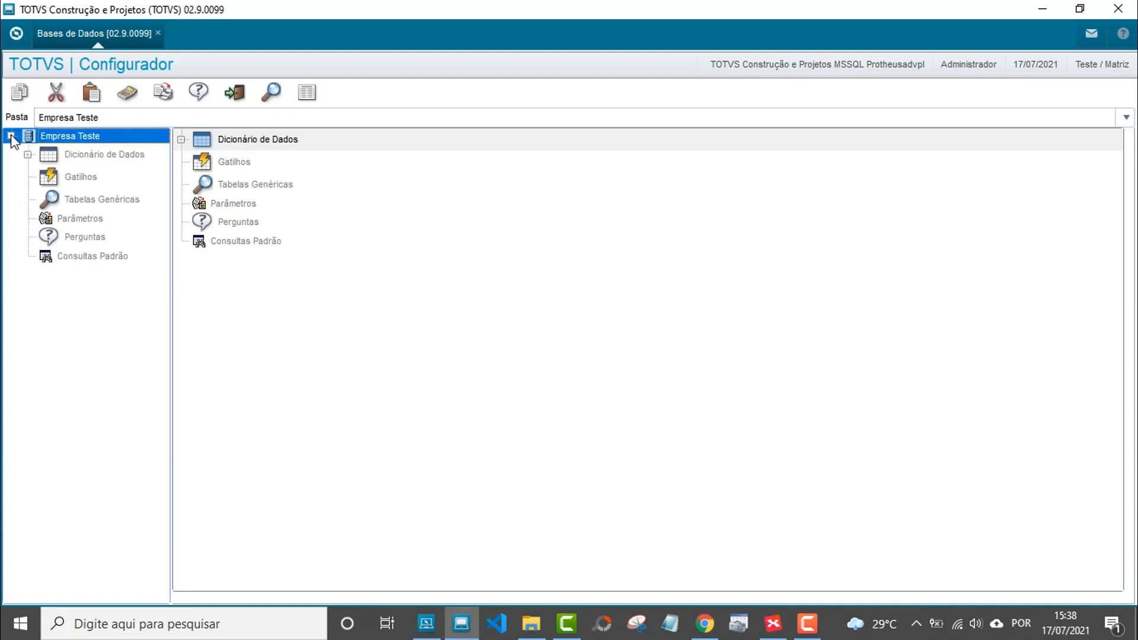
{"action": "left_click", "coordinate": [74, 238]}
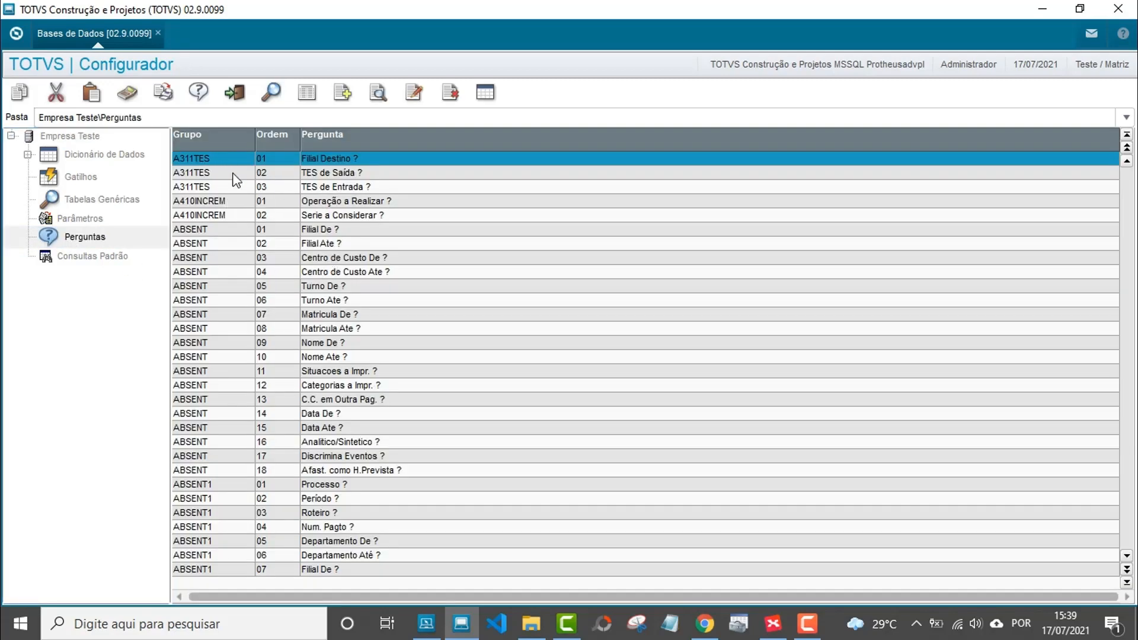
{"action": "left_click", "coordinate": [205, 173]}
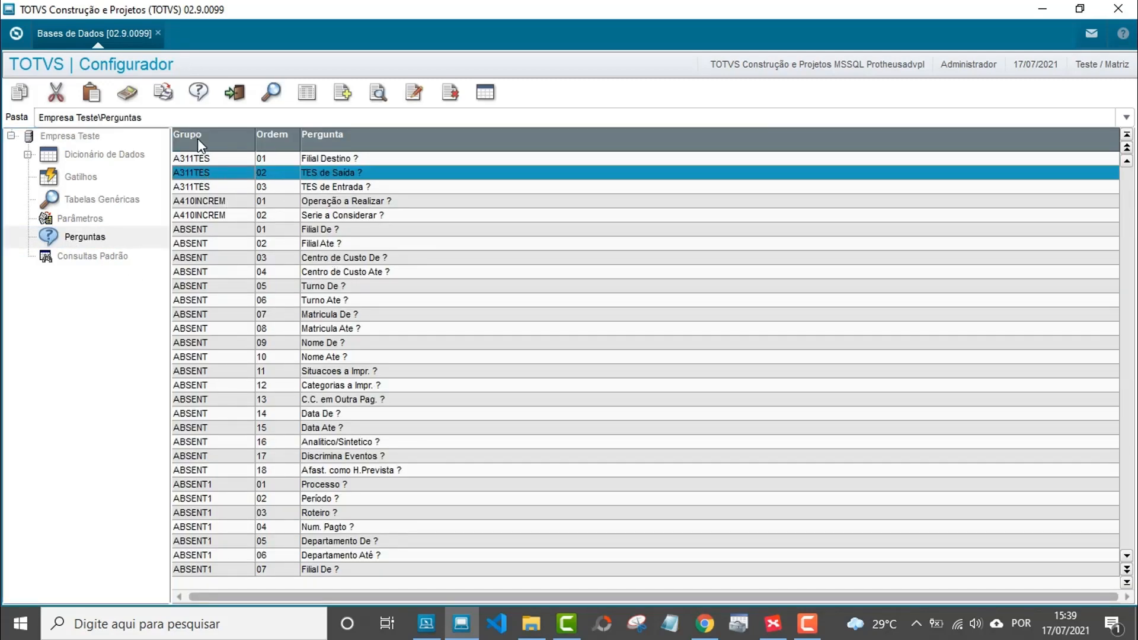
{"action": "left_click", "coordinate": [195, 188]}
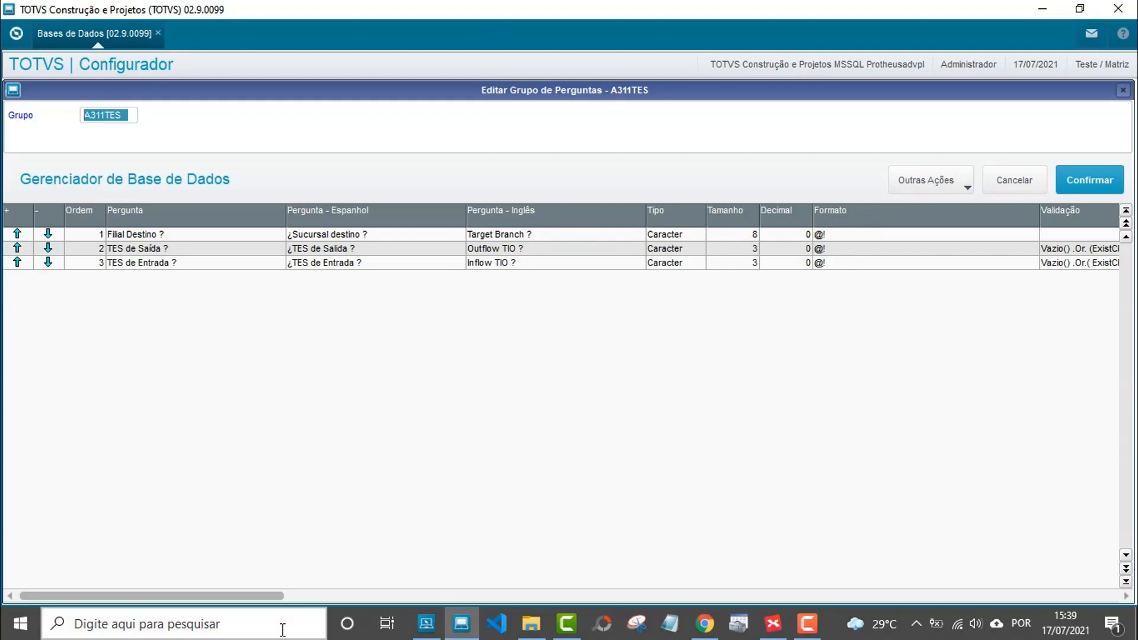
Scroll through all A311TES grid columns, then cancel the editor without changes.
{"action": "left_click_drag", "start_coordinate": [235, 597], "coordinate": [287, 595]}
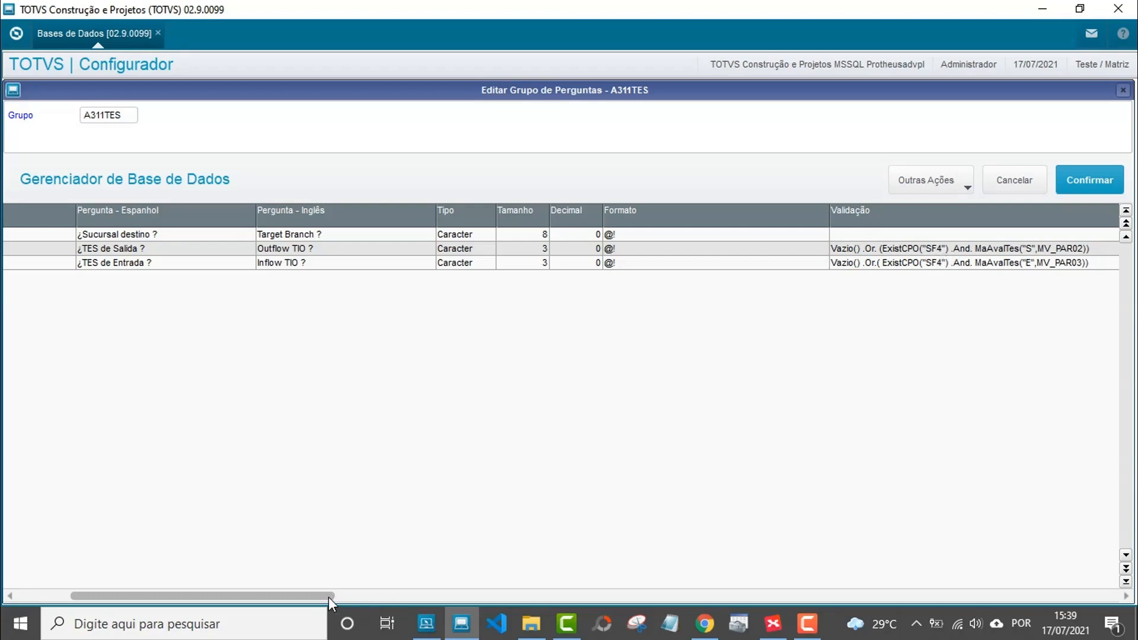
{"action": "left_click_drag", "start_coordinate": [329, 597], "coordinate": [422, 589]}
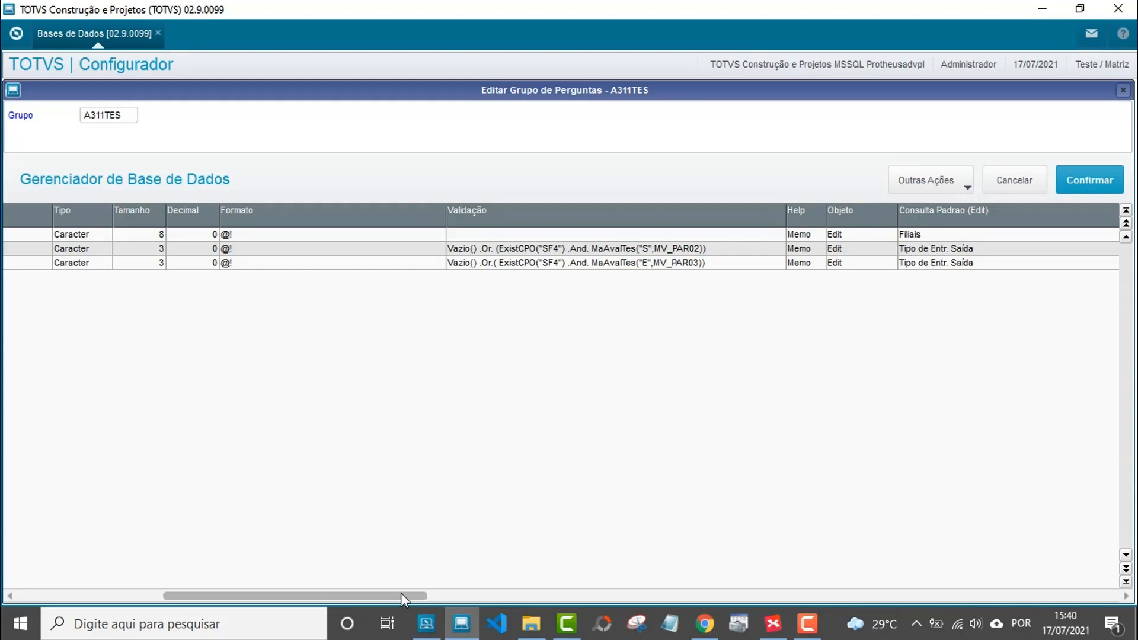
{"action": "left_click_drag", "start_coordinate": [401, 593], "coordinate": [666, 551]}
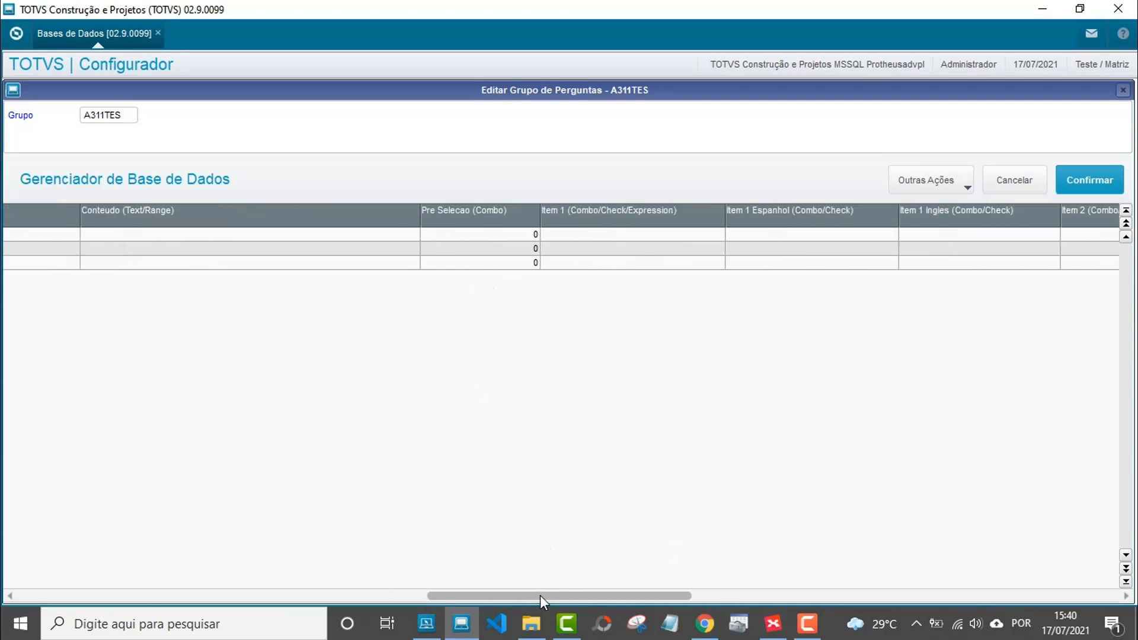
{"action": "left_click_drag", "start_coordinate": [539, 596], "coordinate": [90, 589]}
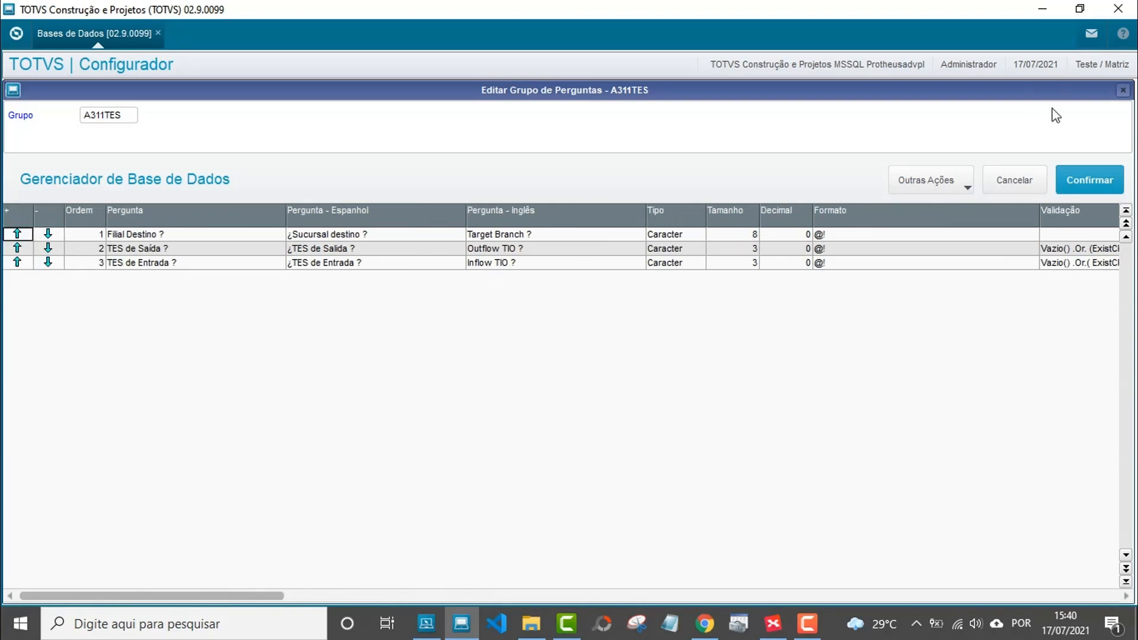
{"action": "left_click", "coordinate": [1015, 181]}
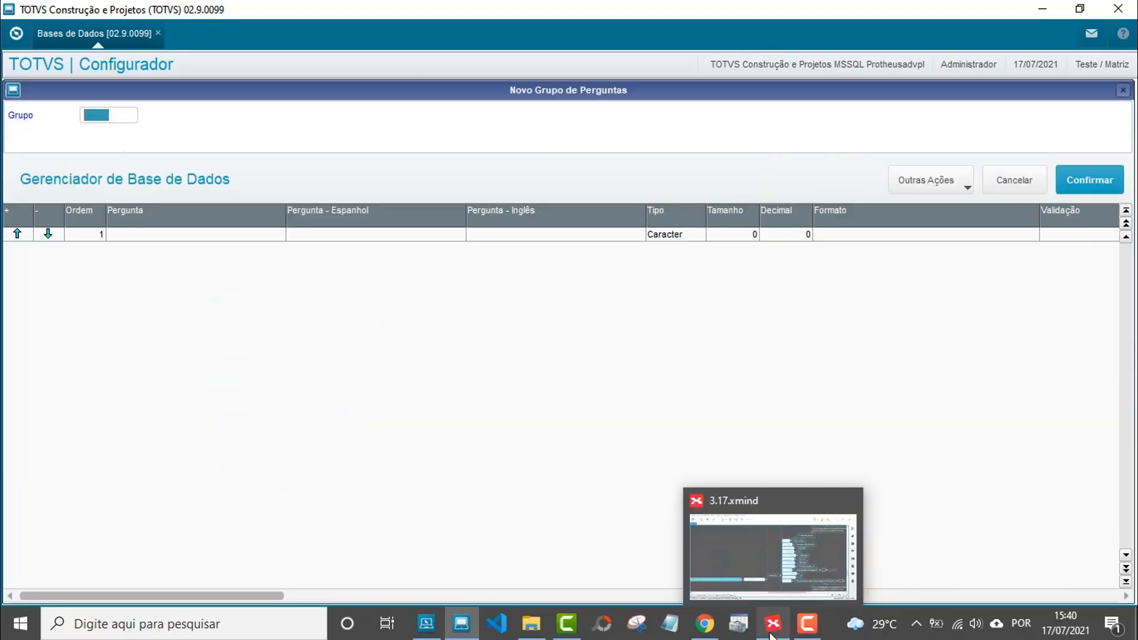
Name the new question group GRUPO01 and select question 1's text cell.
{"action": "left_click", "coordinate": [773, 626]}
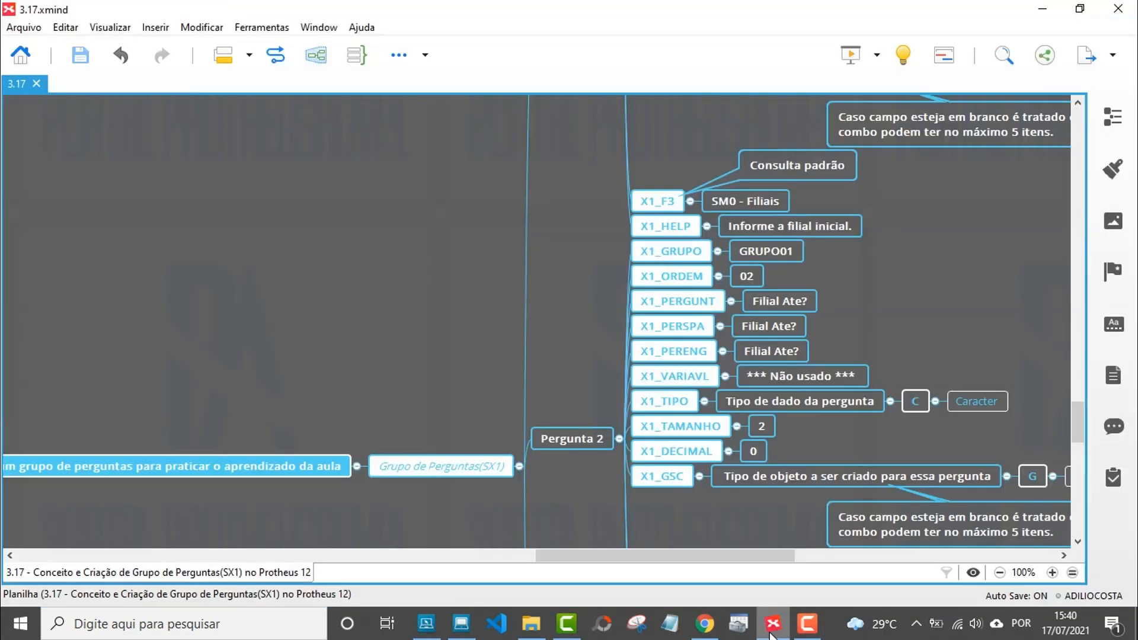
{"action": "scroll", "coordinate": [531, 354], "scroll_direction": "up", "scroll_amount": 7}
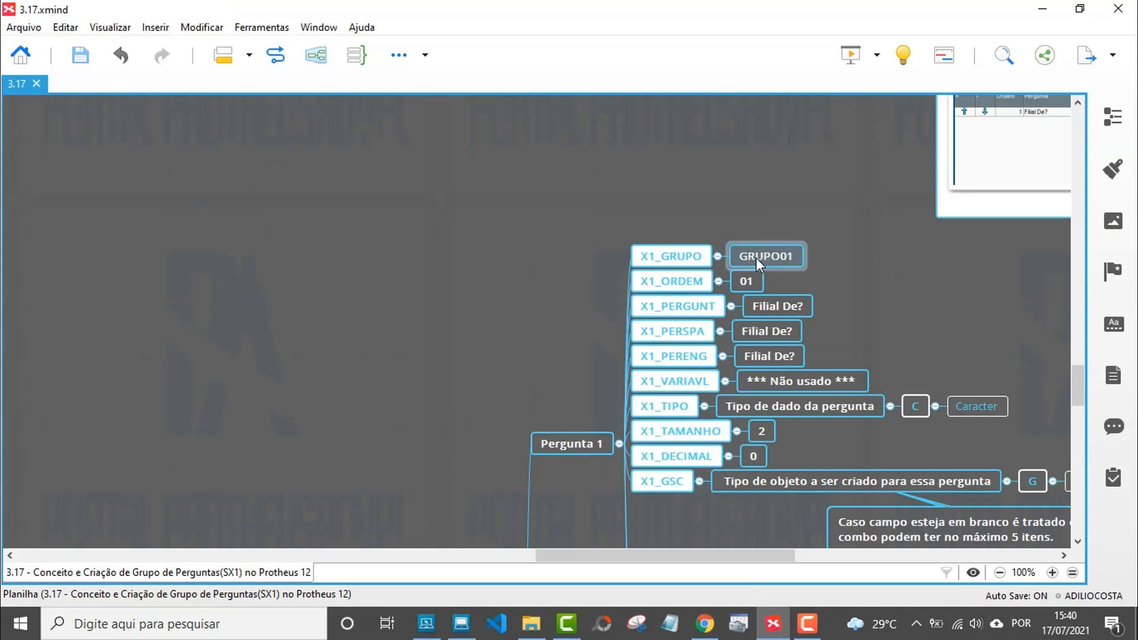
{"action": "left_click", "coordinate": [474, 631]}
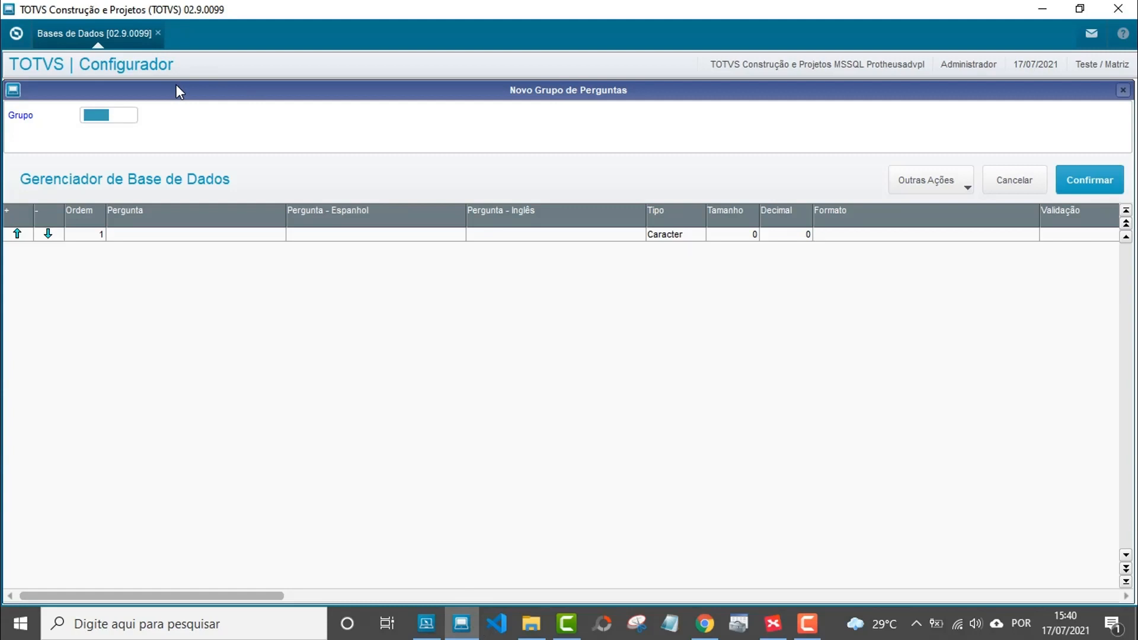
{"action": "type", "text": "GRUPO01"}
{"action": "left_click", "coordinate": [128, 234]}
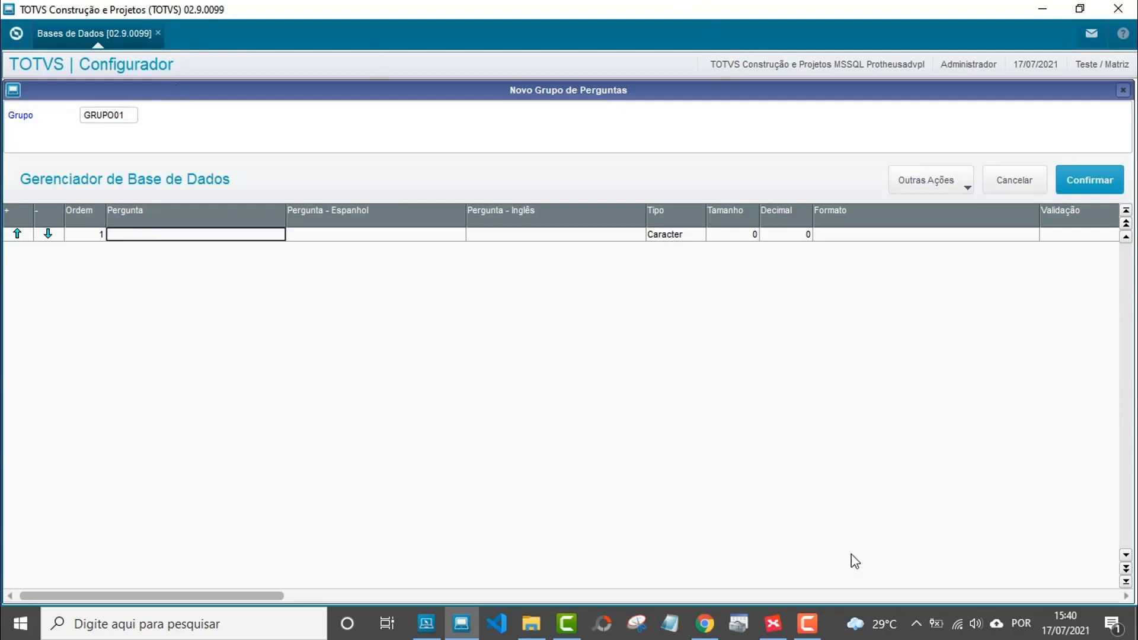
Copy the 'Filial De?' question text from the XMind map.
{"action": "left_click", "coordinate": [774, 623]}
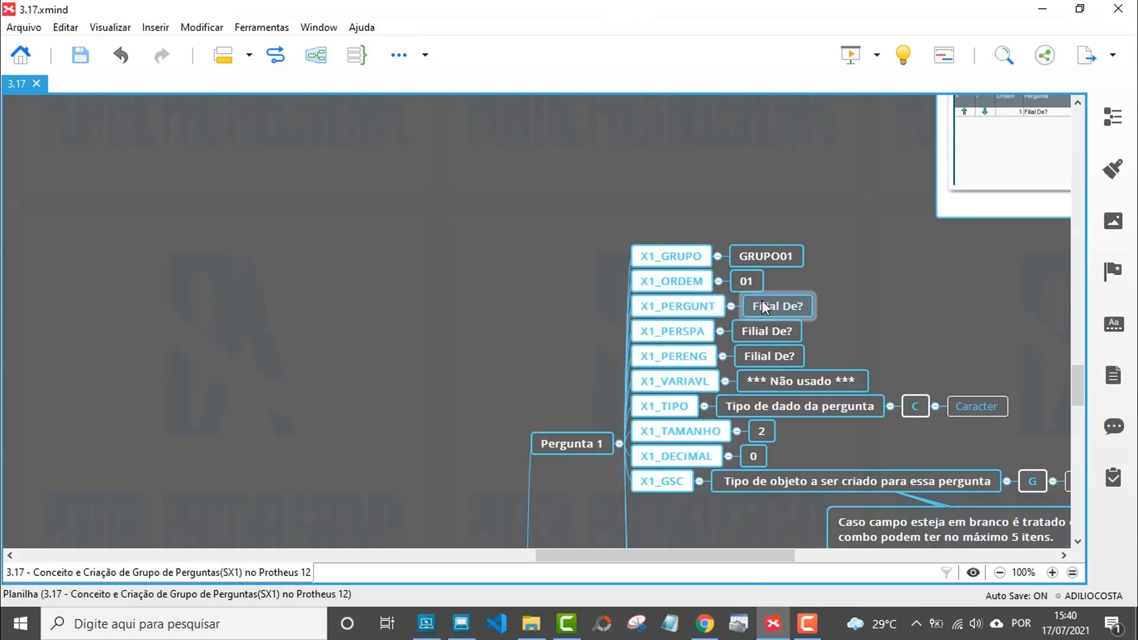
{"action": "double_click", "coordinate": [787, 307]}
{"action": "key", "text": "ctrl+c"}
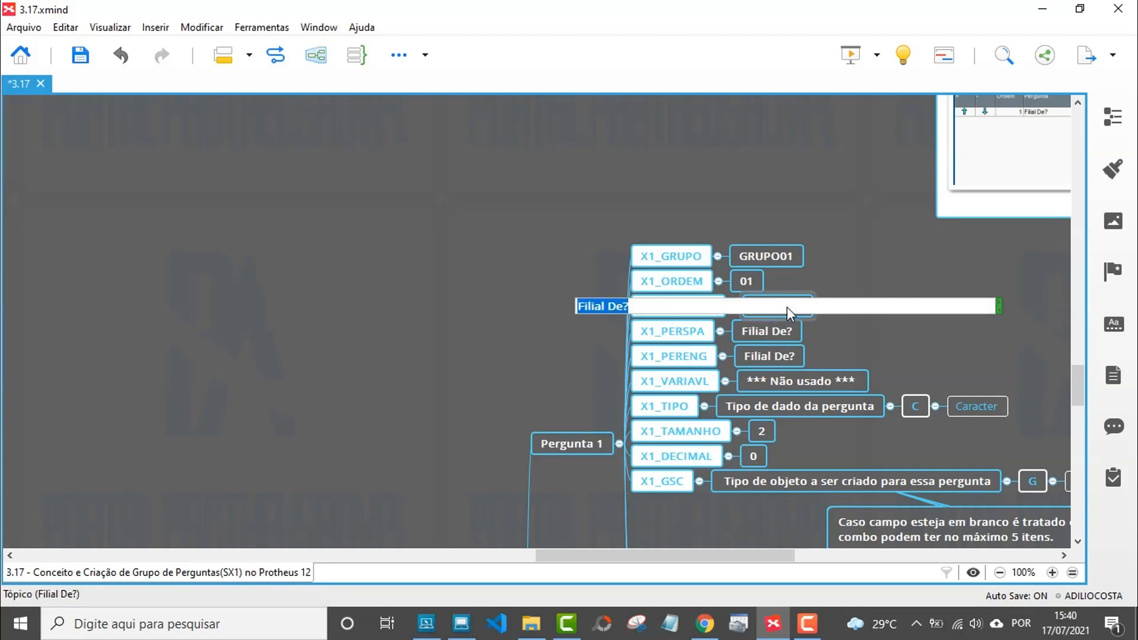
{"action": "key", "text": "Return"}
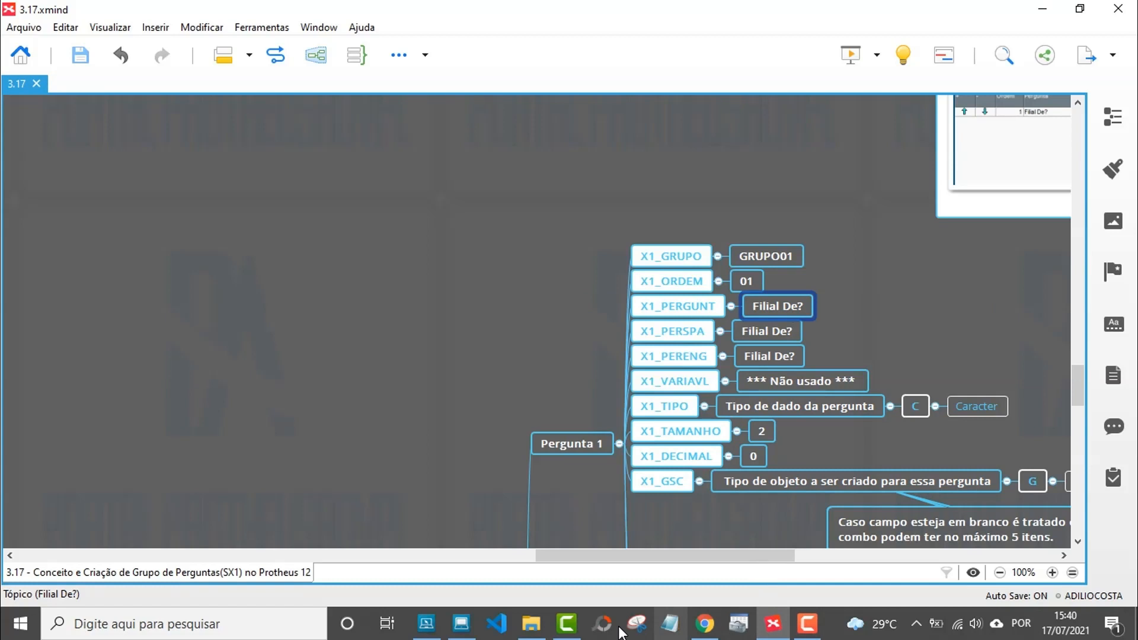
{"action": "left_click", "coordinate": [461, 624]}
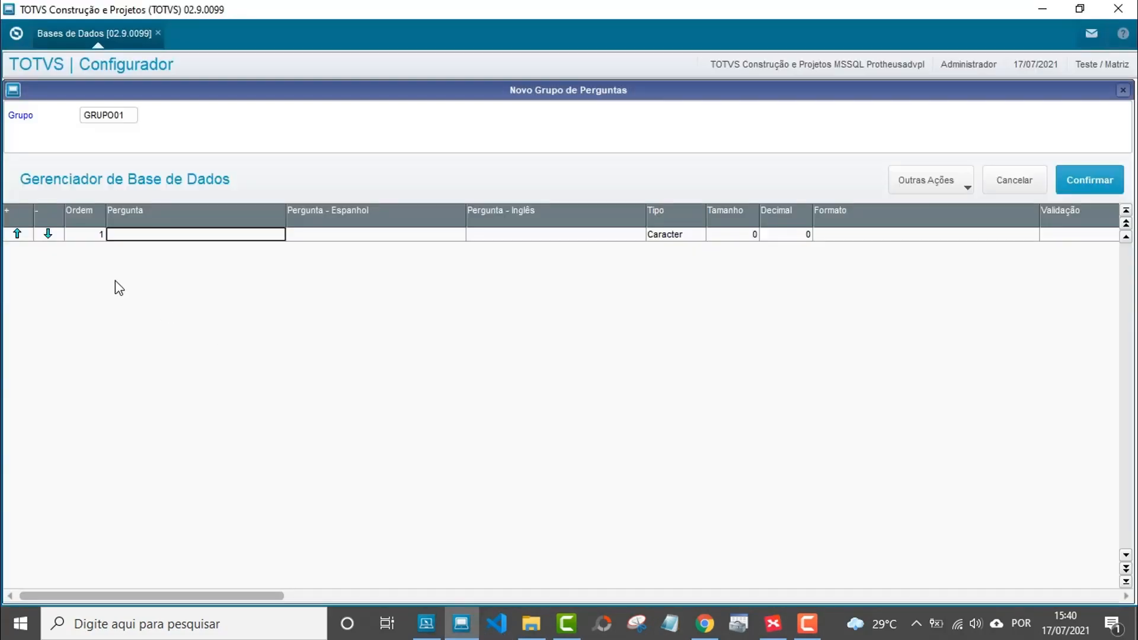
Enter 'Filial De?' as question 1's Portuguese, Spanish and English text.
{"action": "double_click", "coordinate": [129, 236]}
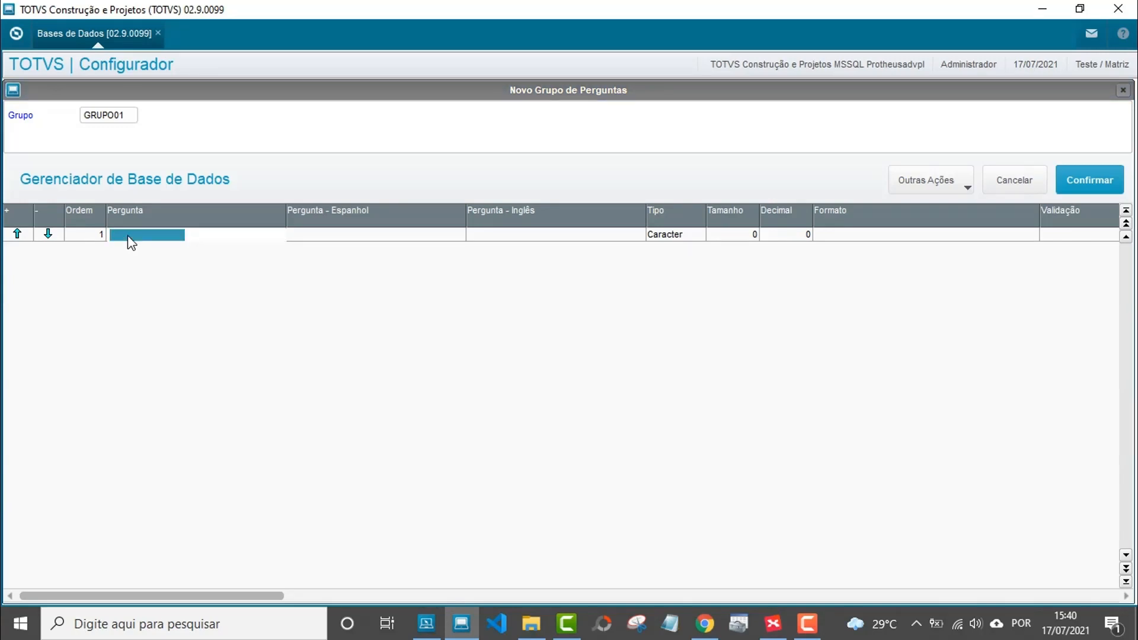
{"action": "key", "text": "ctrl+v"}
{"action": "key", "text": "Return"}
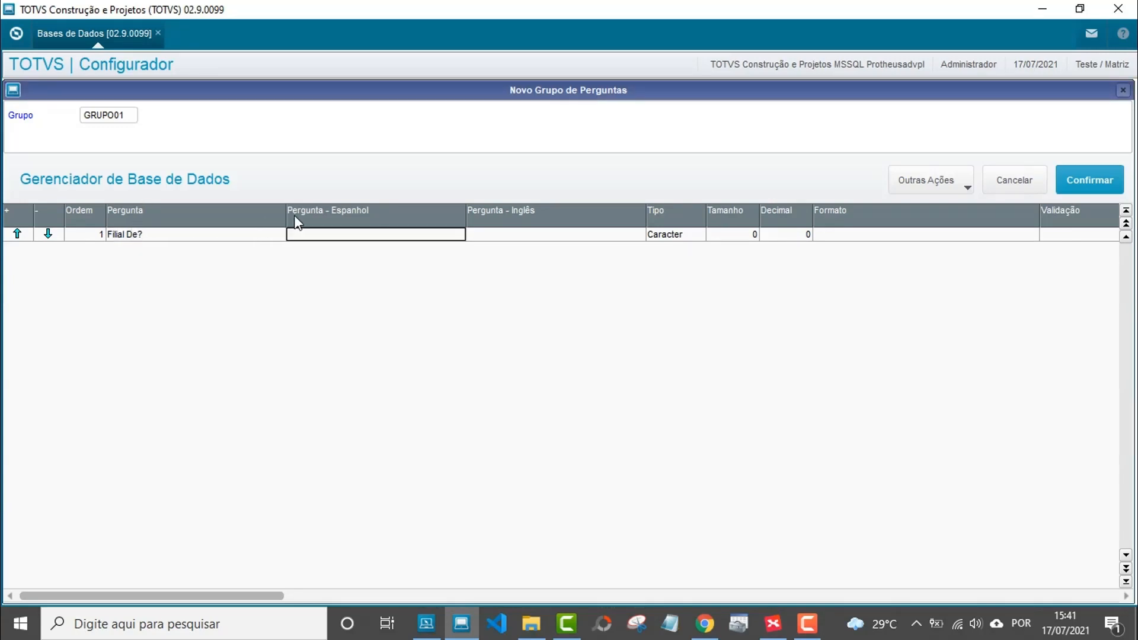
{"action": "double_click", "coordinate": [308, 237]}
{"action": "key", "text": "ctrl+v"}
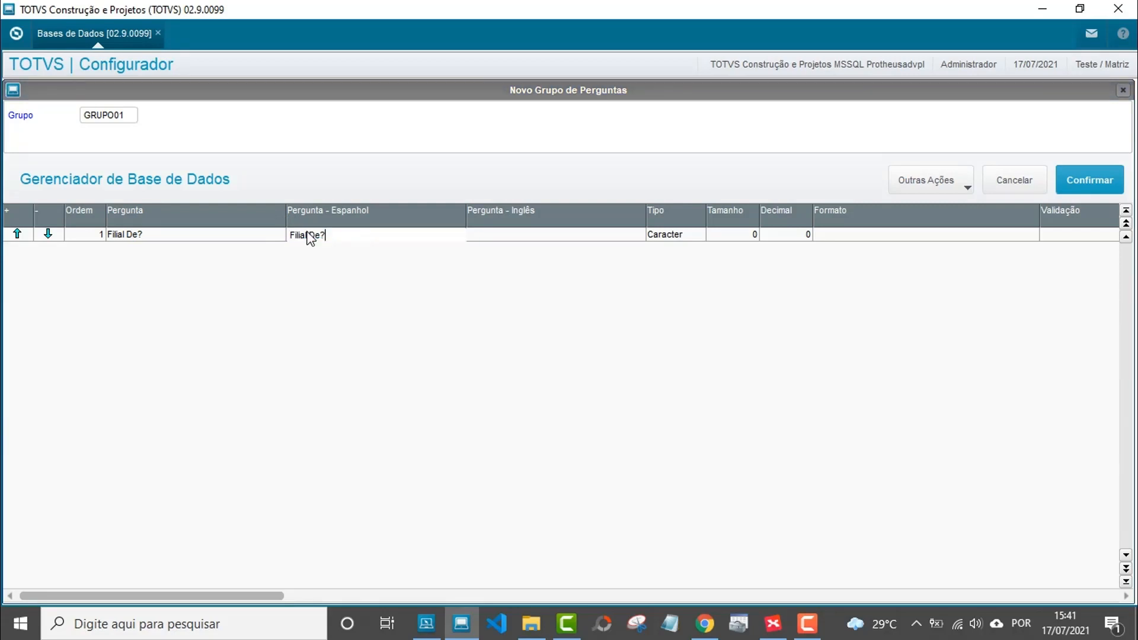
{"action": "key", "text": "Return"}
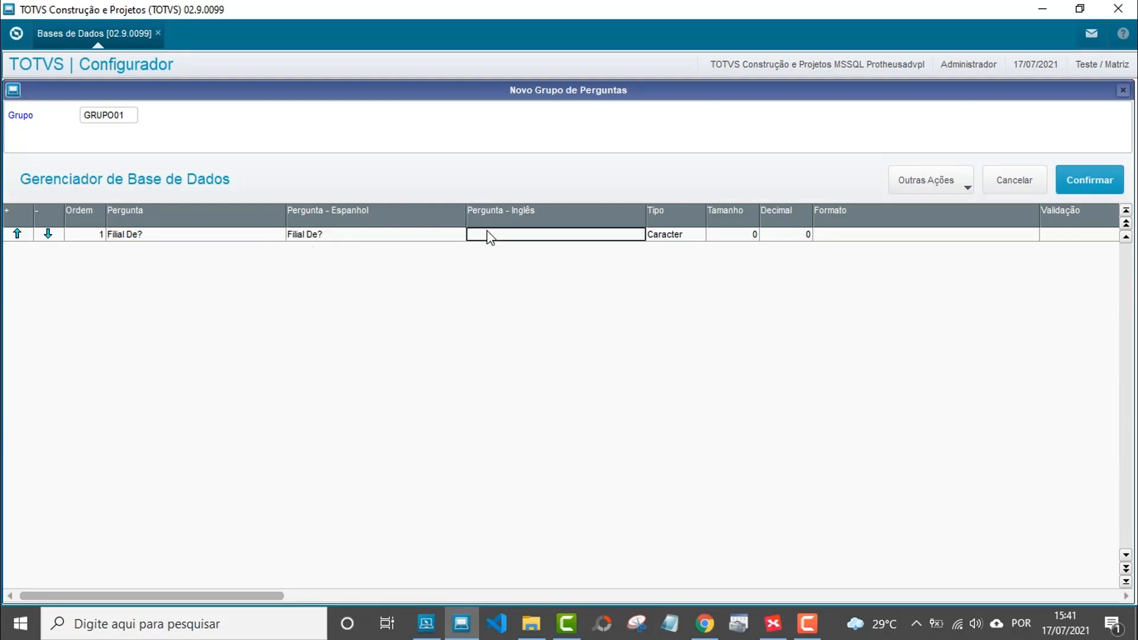
{"action": "double_click", "coordinate": [487, 232]}
{"action": "key", "text": "ctrl+v"}
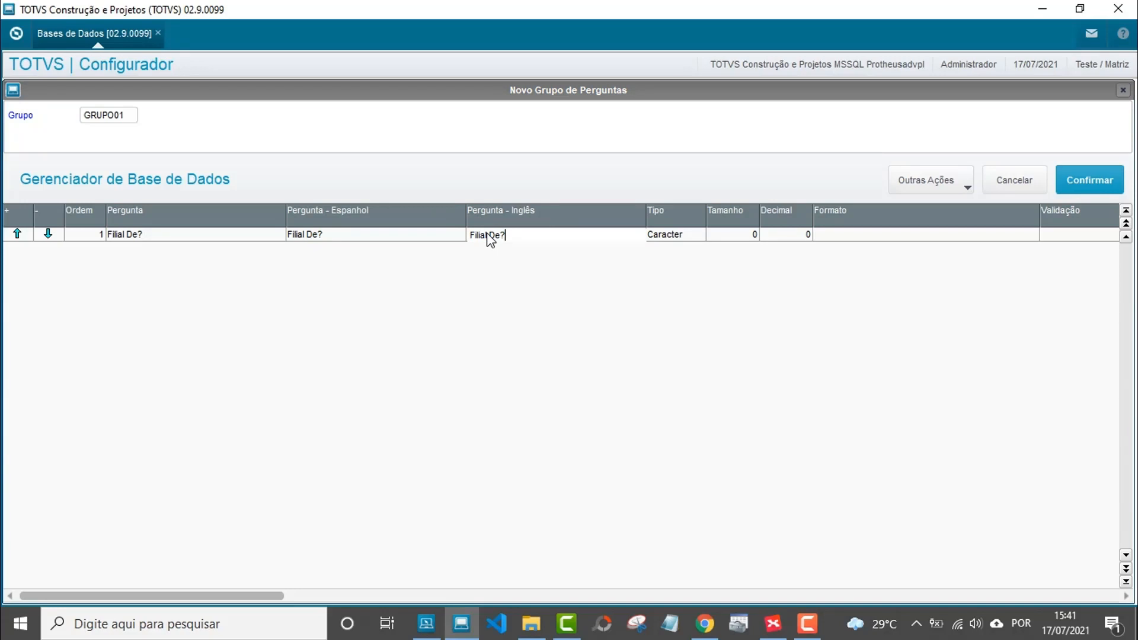
{"action": "key", "text": "Return"}
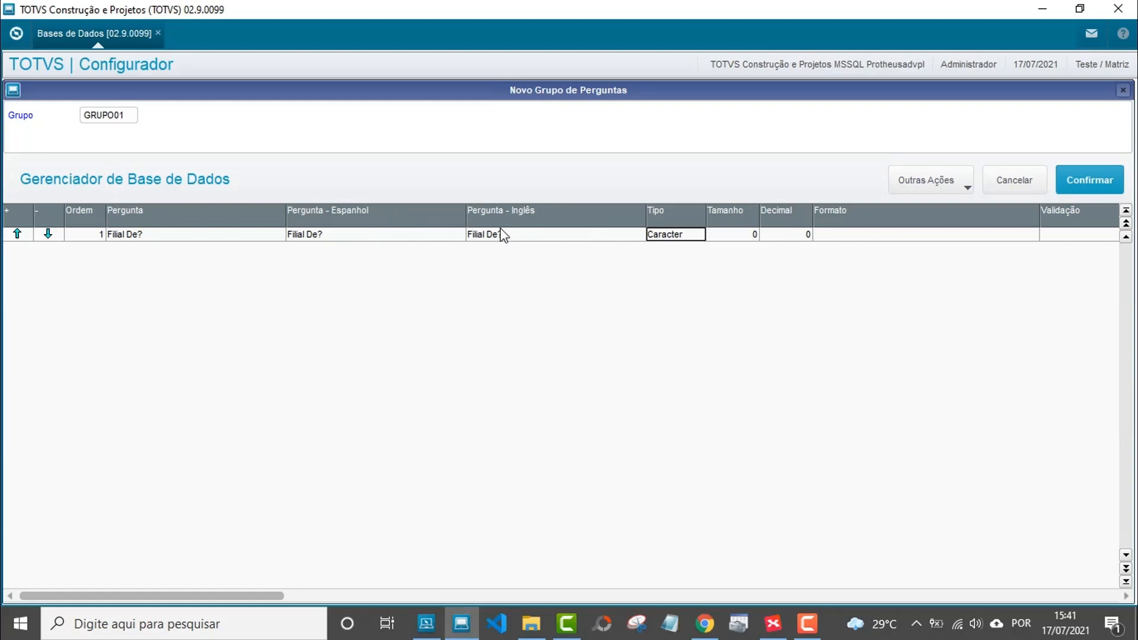
Set question 1's type to Caracter and size to 2.
{"action": "double_click", "coordinate": [680, 233]}
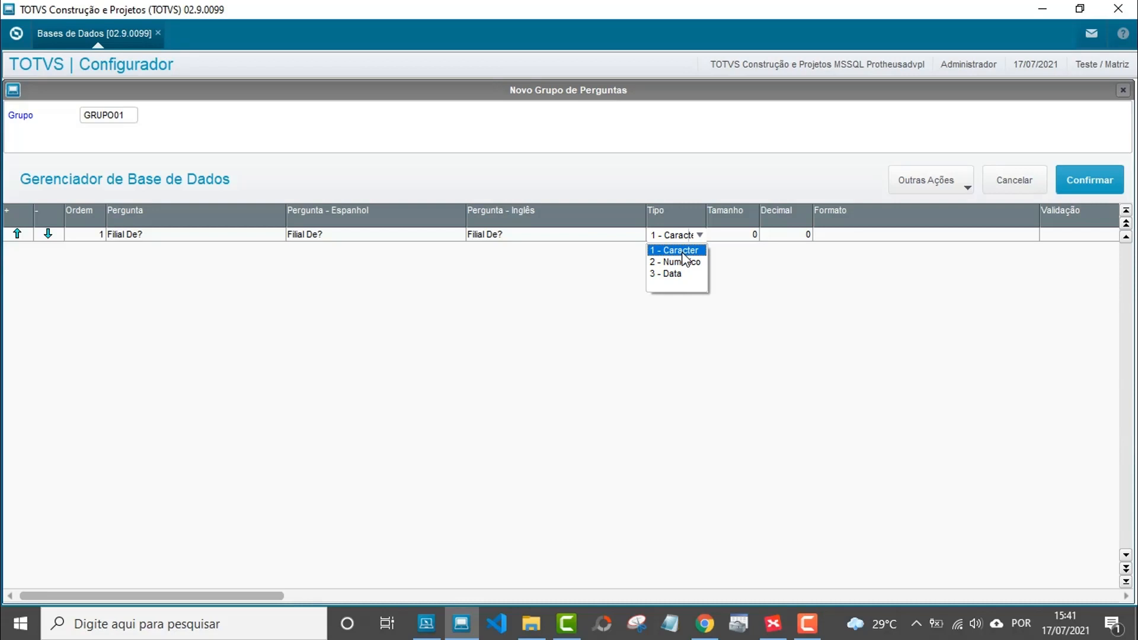
{"action": "left_click", "coordinate": [684, 251]}
{"action": "left_click", "coordinate": [699, 235]}
{"action": "left_click", "coordinate": [695, 251]}
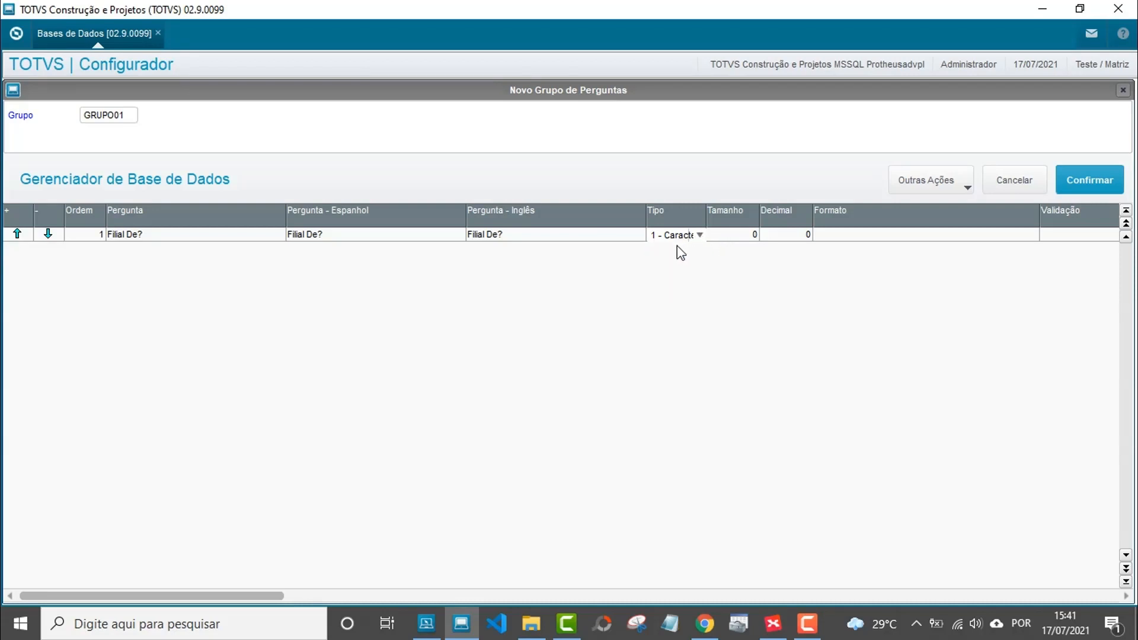
{"action": "key", "text": "Return"}
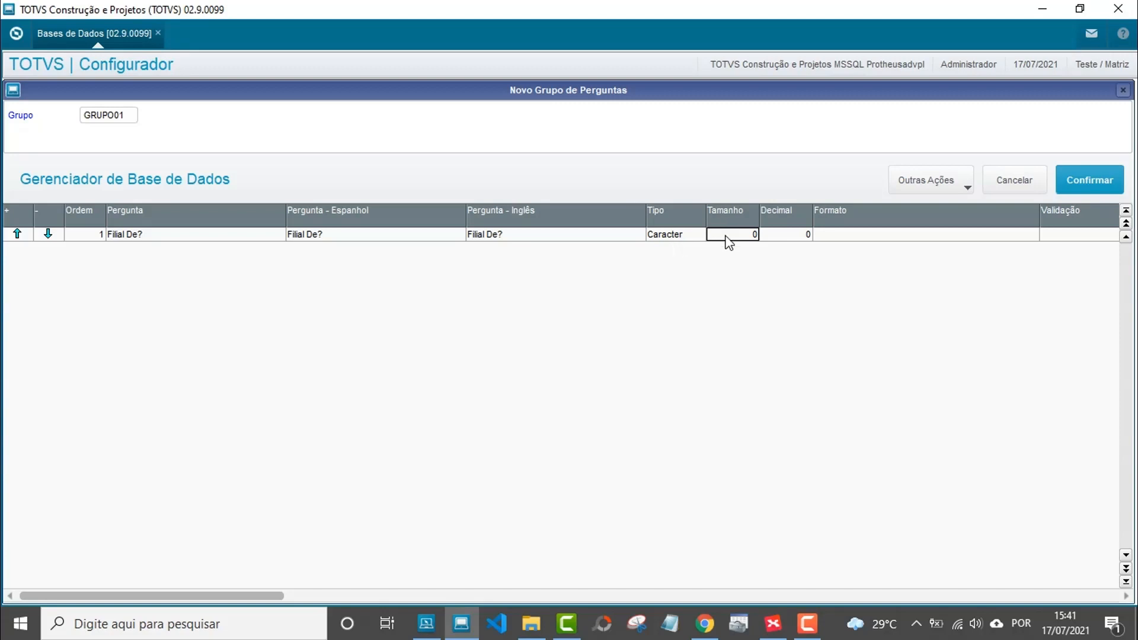
{"action": "left_click", "coordinate": [727, 236]}
{"action": "type", "text": "2"}
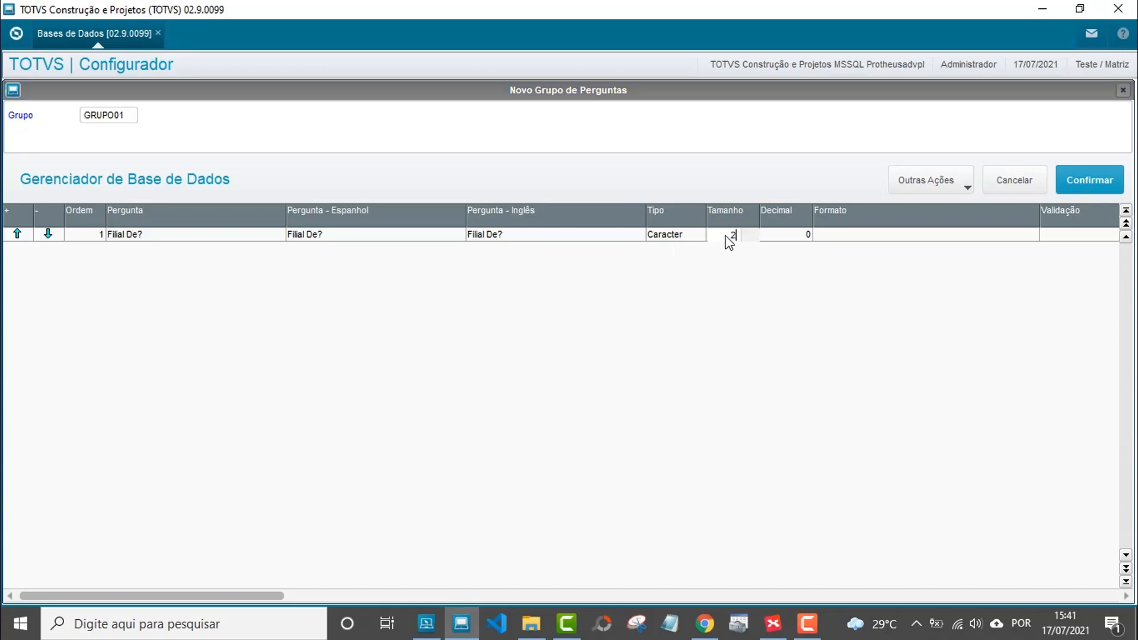
{"action": "key", "text": "Return"}
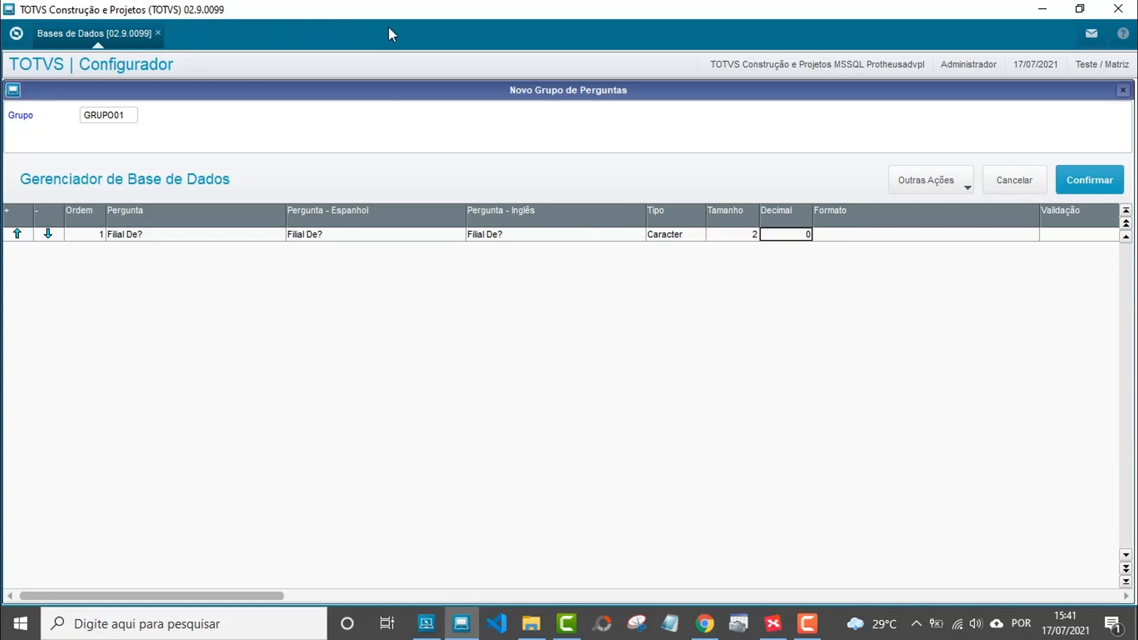
Check the XMind map, then leave Decimal at 0 and Formato empty.
{"action": "left_click", "coordinate": [772, 624]}
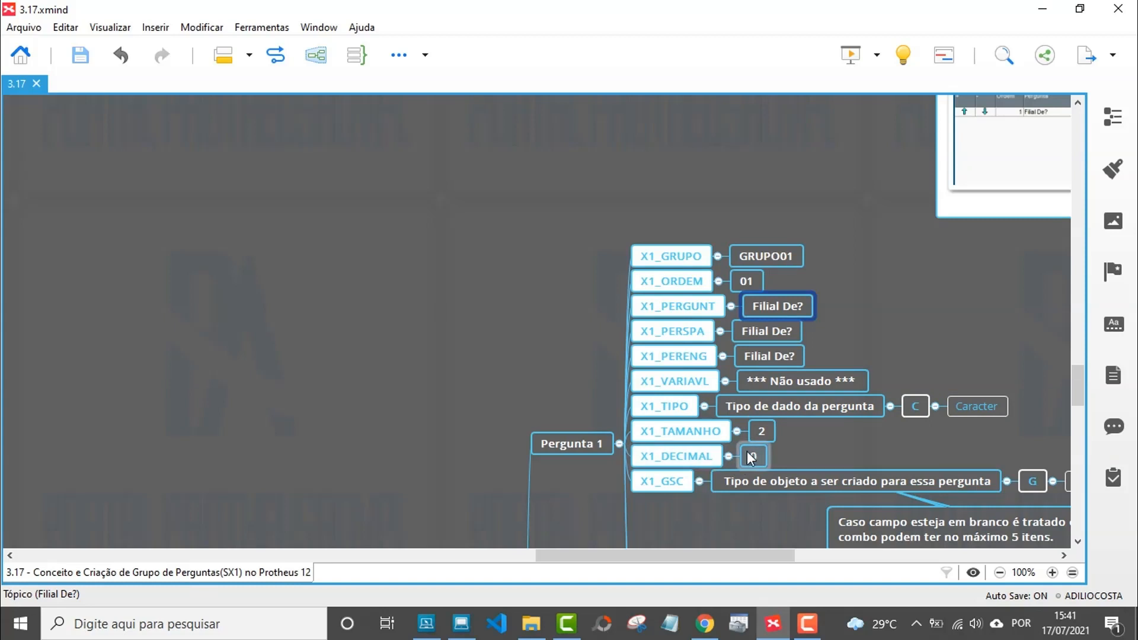
{"action": "scroll", "coordinate": [660, 342], "scroll_direction": "down", "scroll_amount": 1}
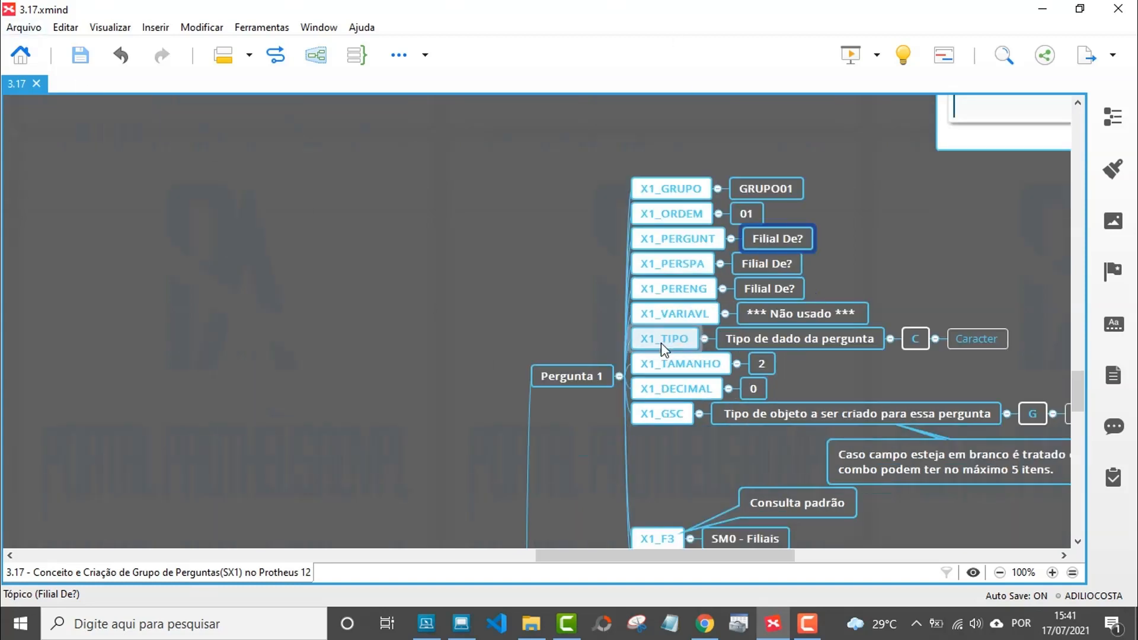
{"action": "left_click_drag", "start_coordinate": [691, 556], "coordinate": [713, 546]}
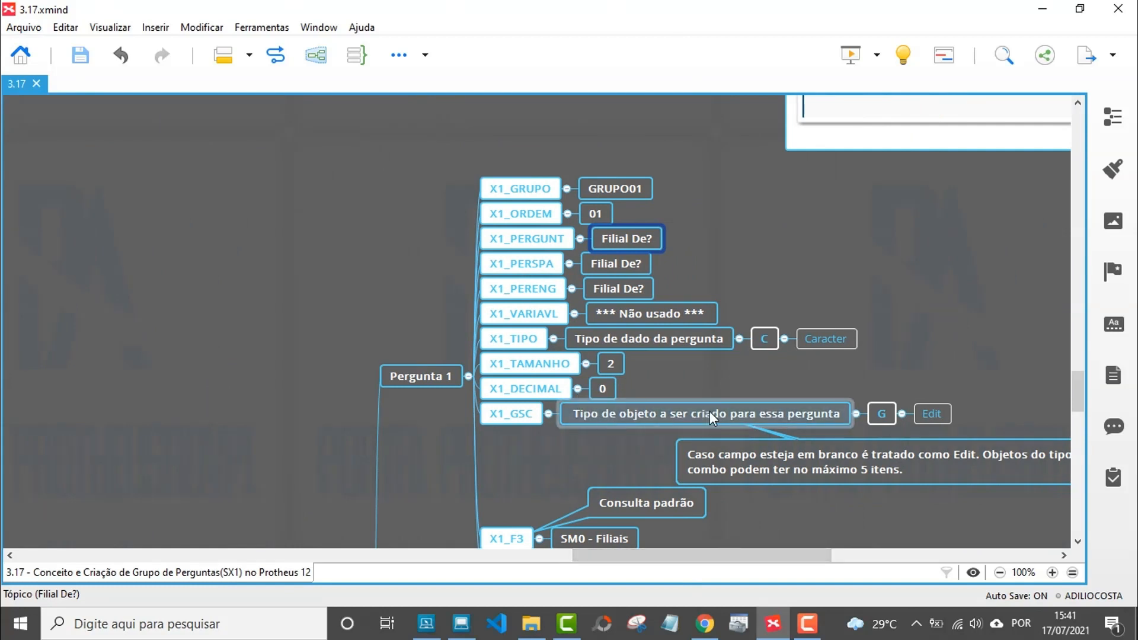
{"action": "left_click", "coordinate": [475, 634]}
{"action": "left_click", "coordinate": [837, 230]}
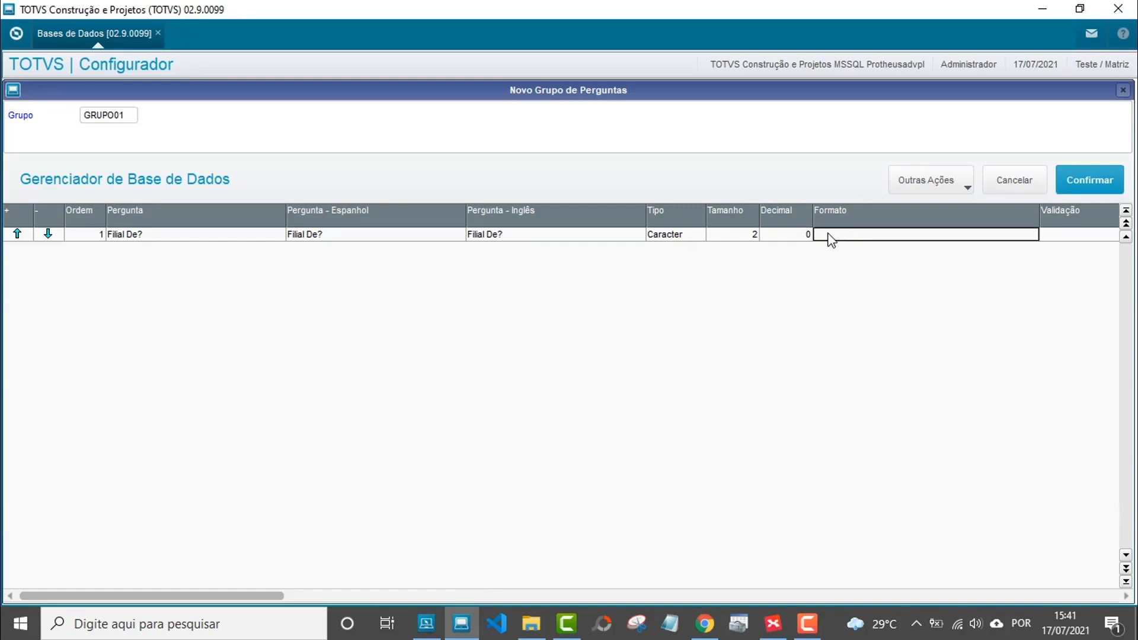
{"action": "key", "text": "Return"}
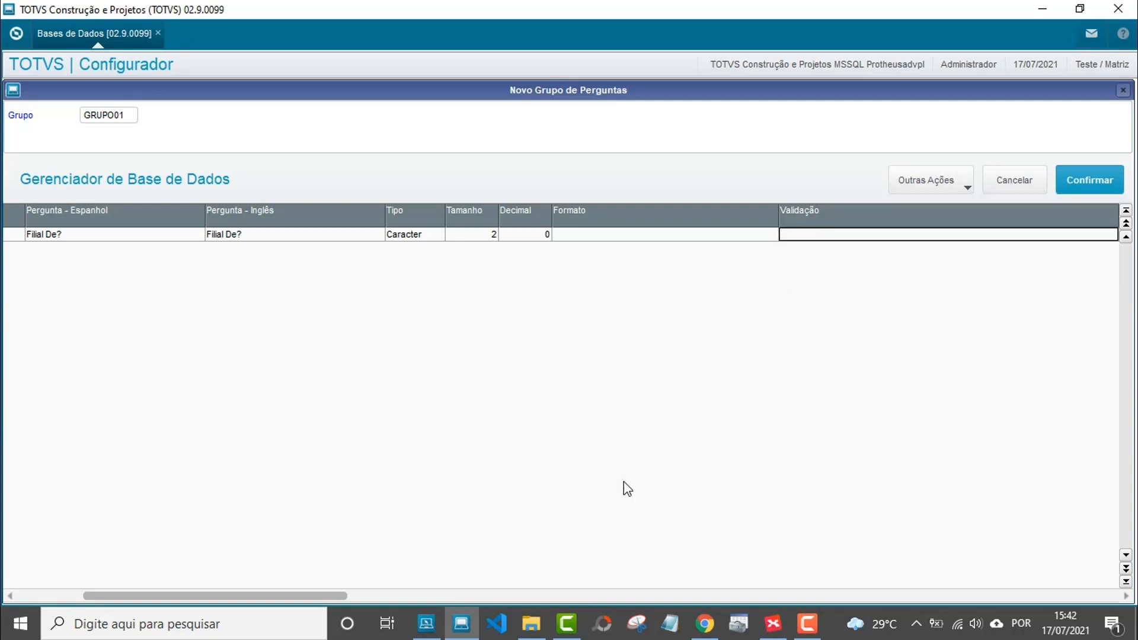
{"action": "left_click_drag", "start_coordinate": [317, 594], "coordinate": [370, 588]}
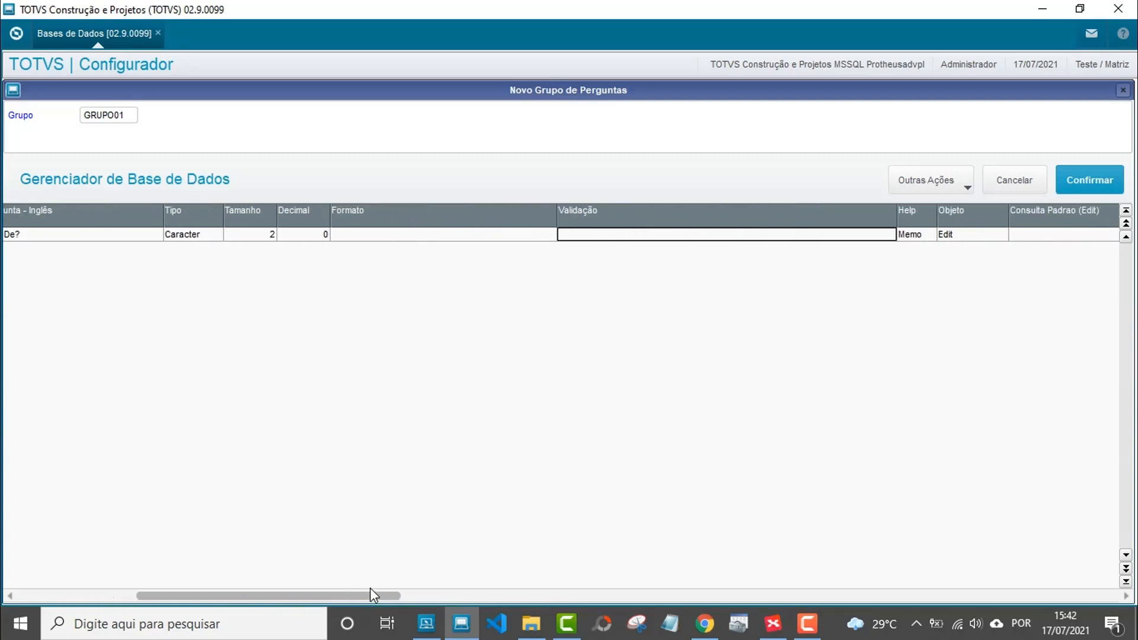
Add help text 'Informe a filial inicial que será pesquisada.' to Filial De?
{"action": "double_click", "coordinate": [919, 239]}
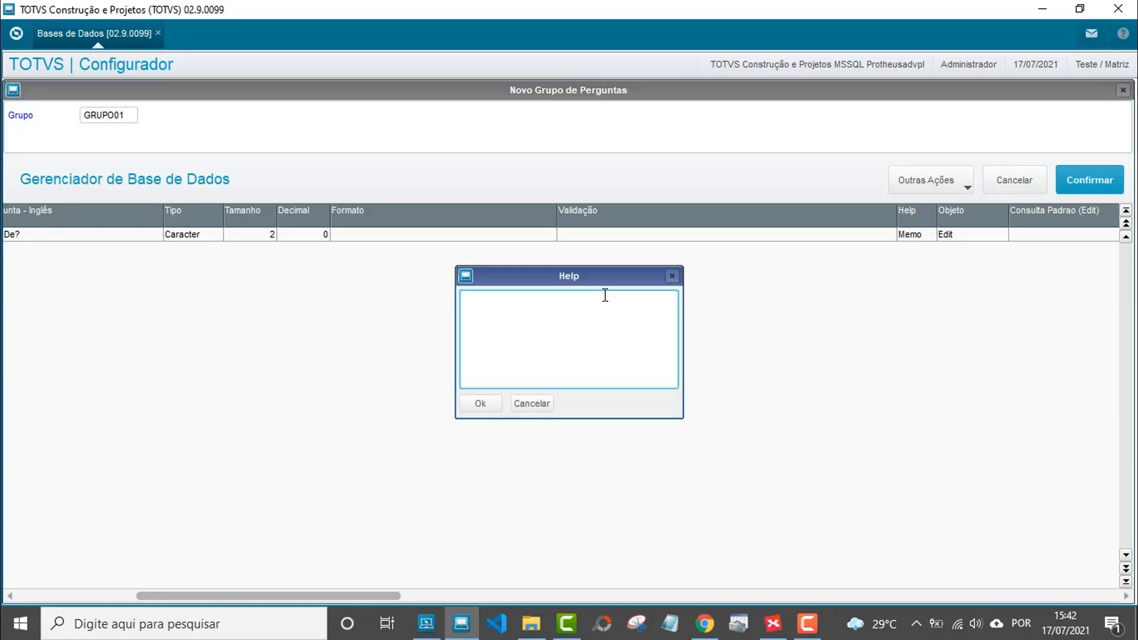
{"action": "type", "text": "Informe a filial inicial que ser"}
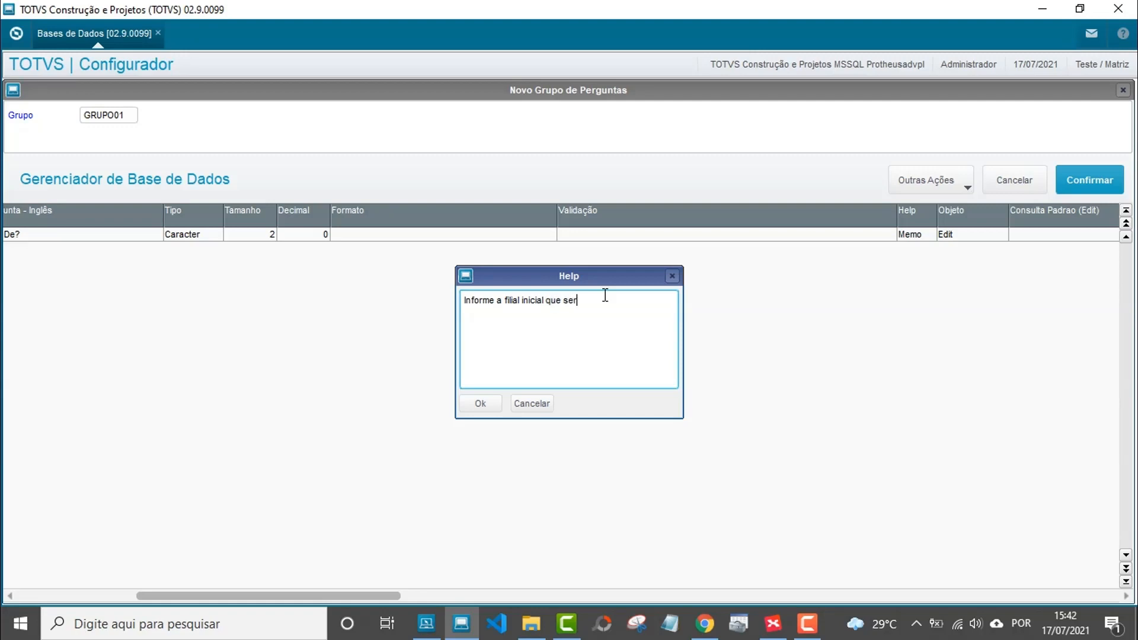
{"action": "type", "text": "á pesquisada."}
{"action": "left_click", "coordinate": [485, 405]}
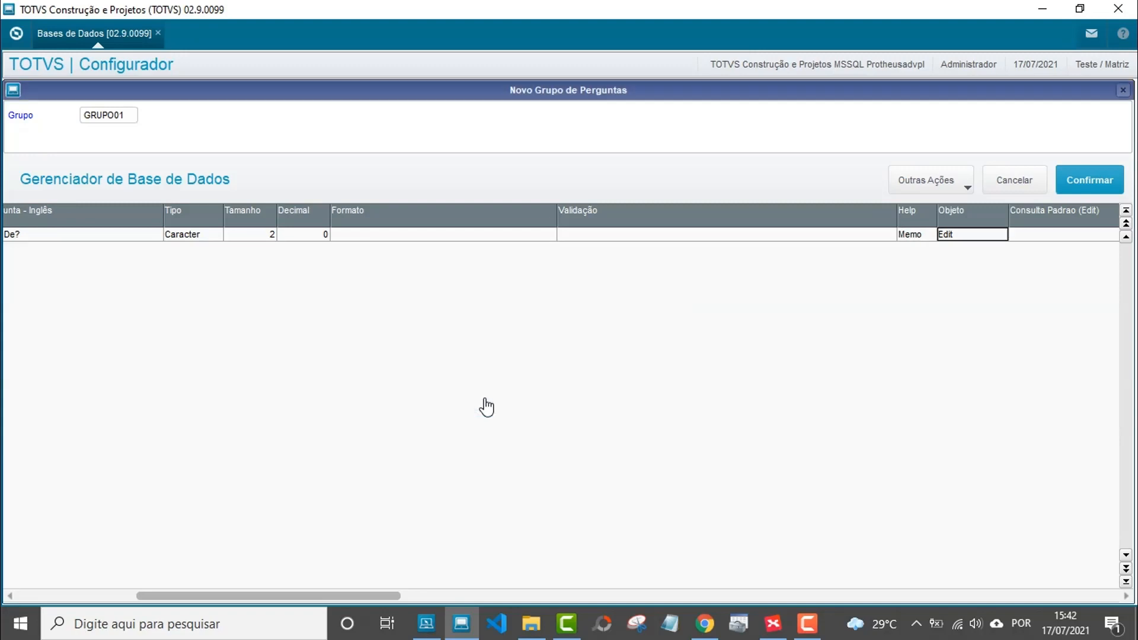
{"action": "double_click", "coordinate": [953, 236]}
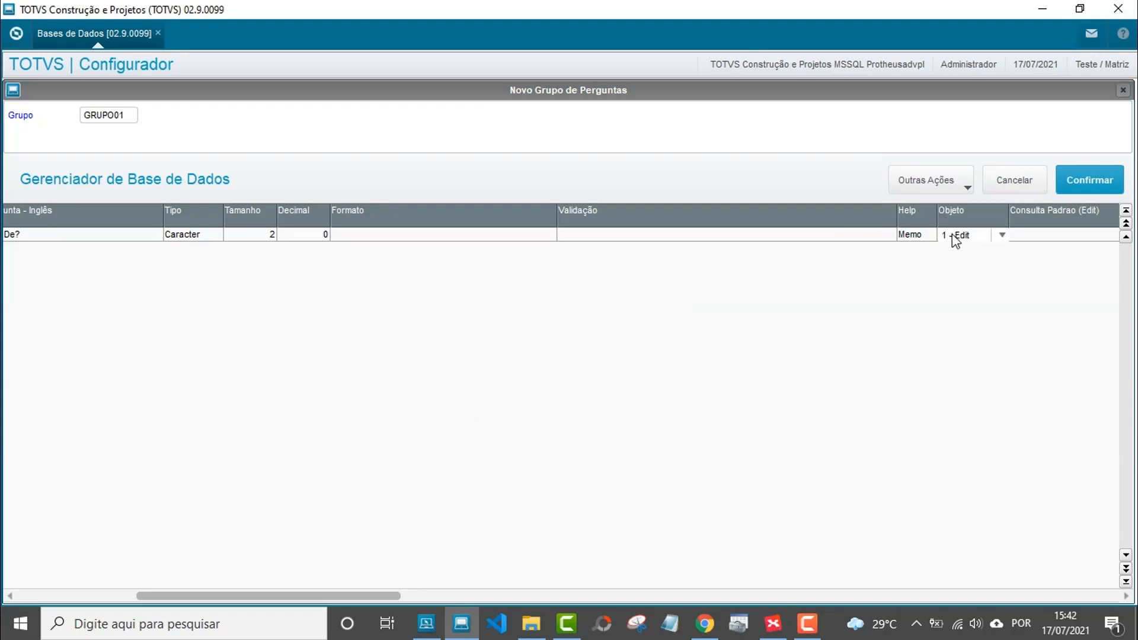
{"action": "left_click", "coordinate": [954, 237]}
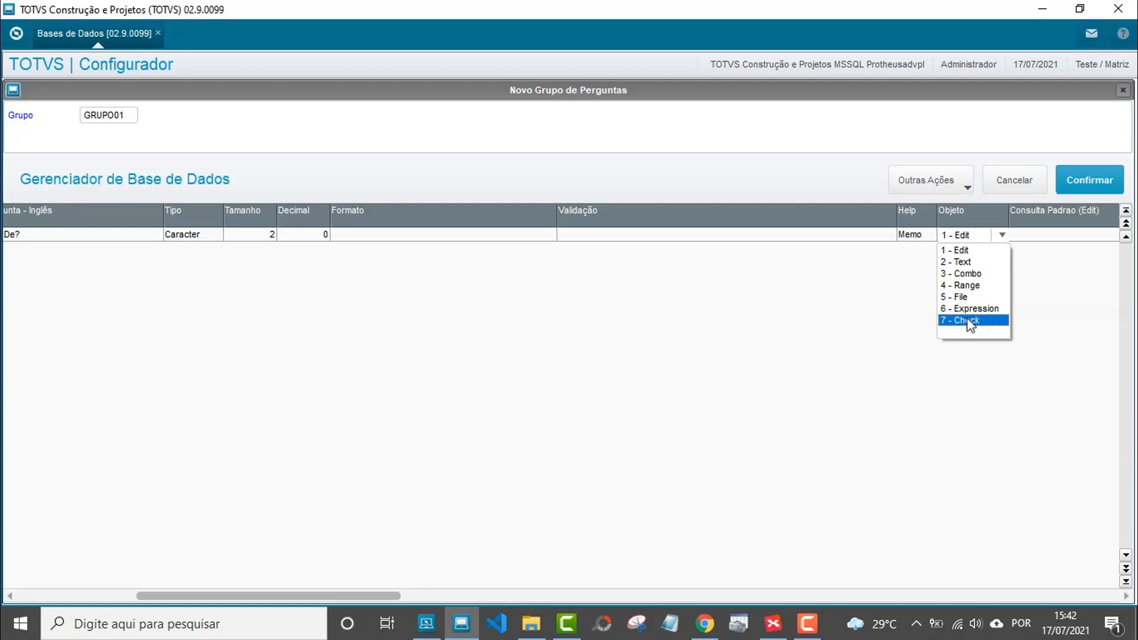
{"action": "left_click", "coordinate": [963, 250]}
{"action": "left_click", "coordinate": [965, 235]}
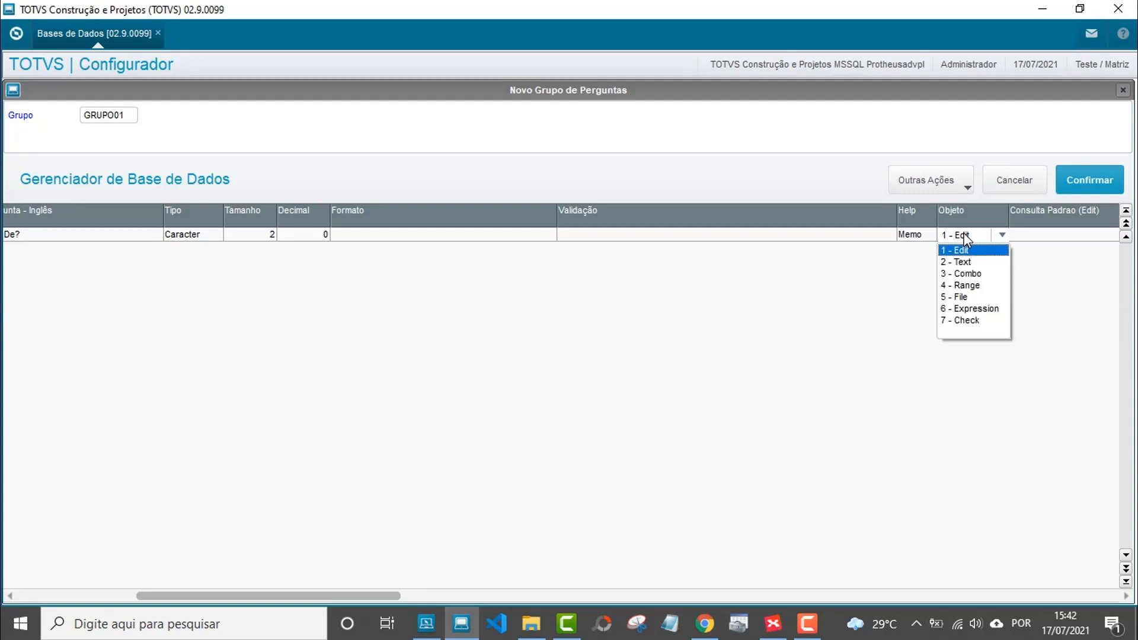
{"action": "key", "text": "Return"}
{"action": "key", "text": "Return"}
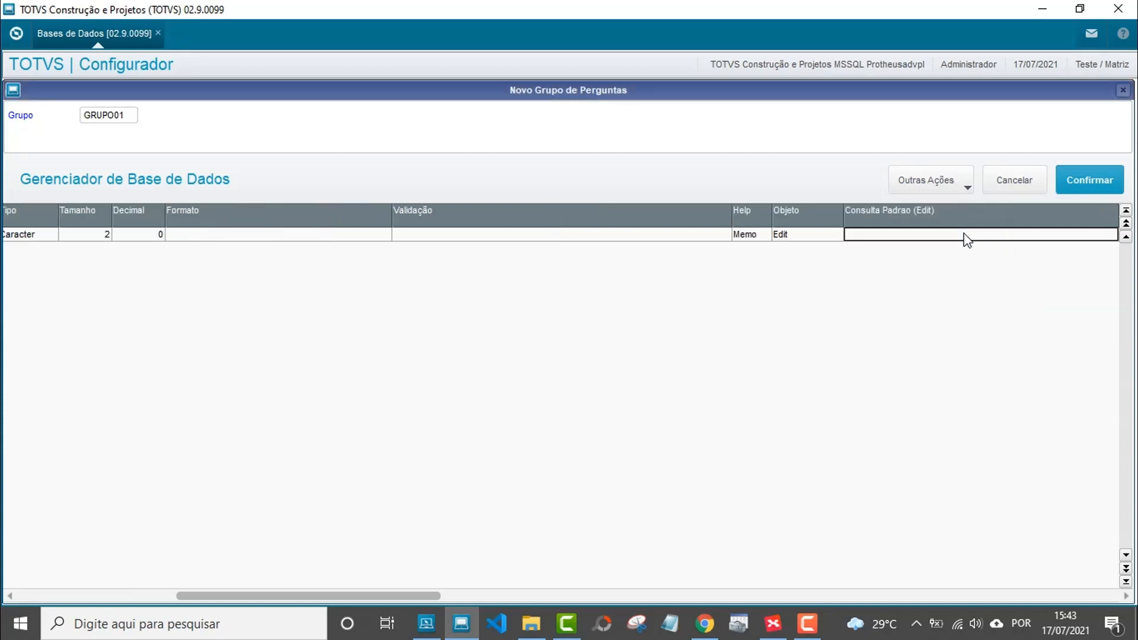
{"action": "left_click", "coordinate": [777, 633]}
Set Filial De?'s Consulta Padrão to SM0 - Filiais.
{"action": "scroll", "coordinate": [676, 404], "scroll_direction": "down", "scroll_amount": 3}
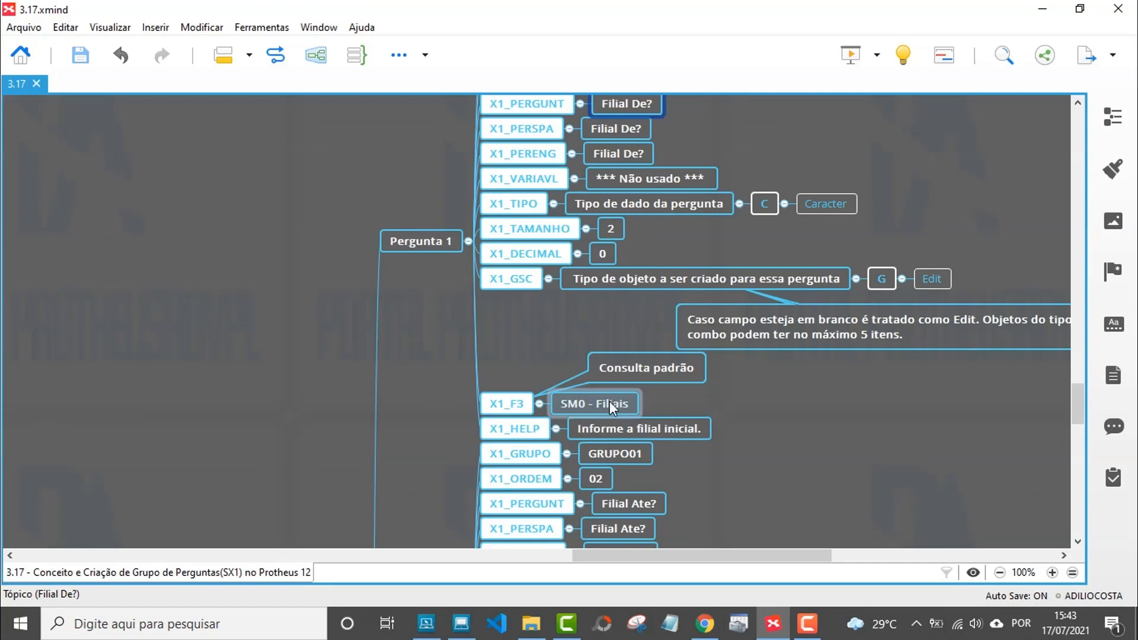
{"action": "mouse_move", "coordinate": [469, 633]}
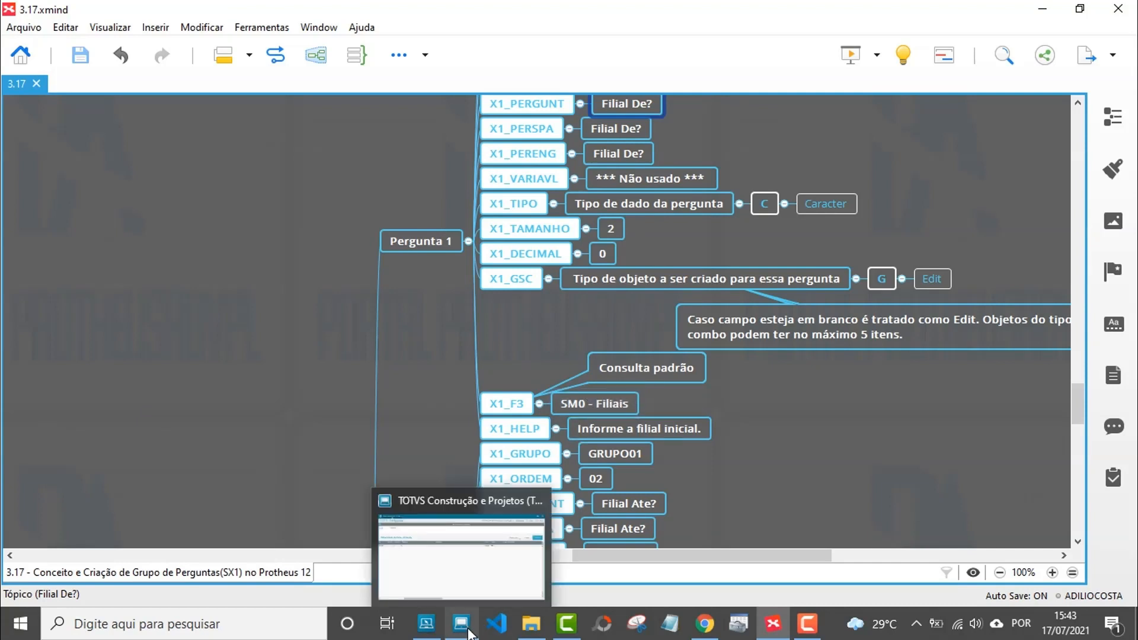
{"action": "left_click", "coordinate": [468, 597]}
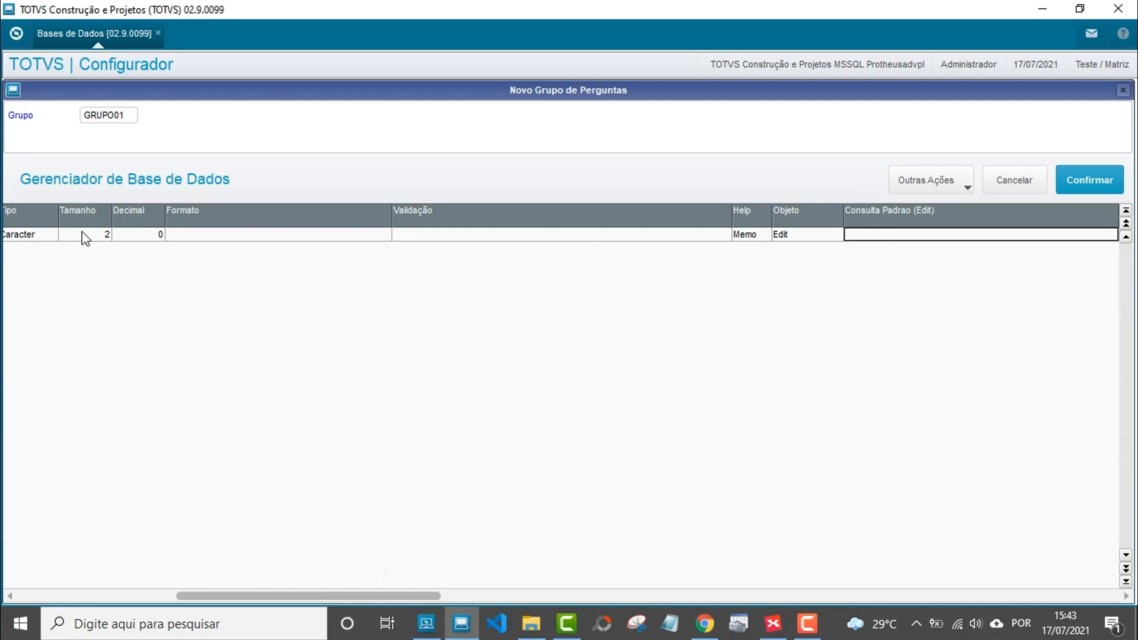
{"action": "double_click", "coordinate": [881, 235]}
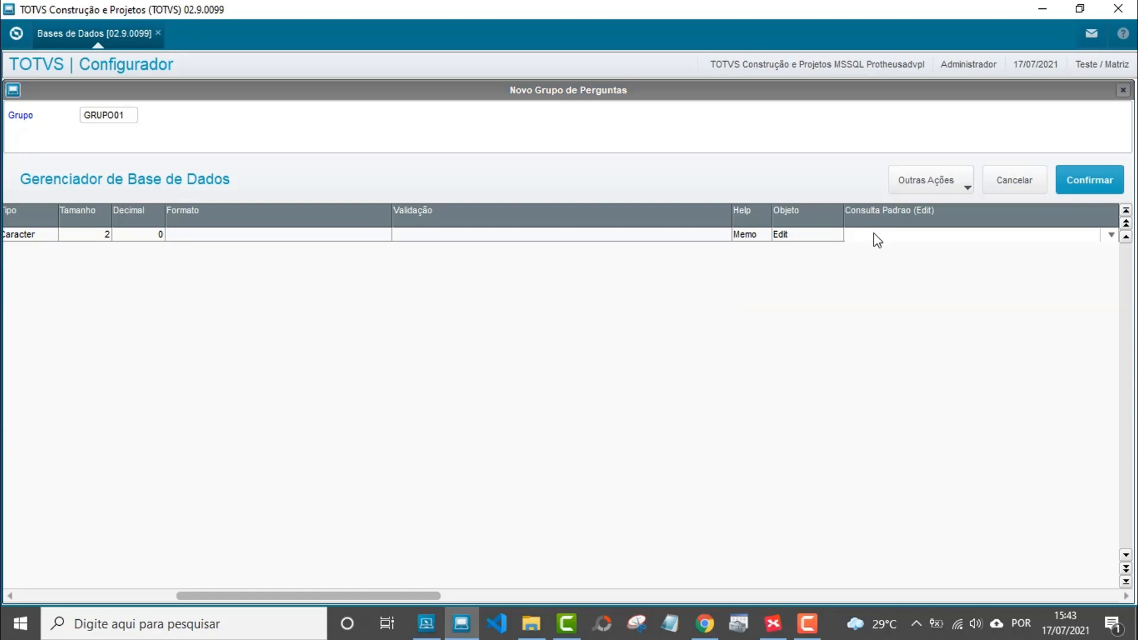
{"action": "left_click", "coordinate": [874, 235]}
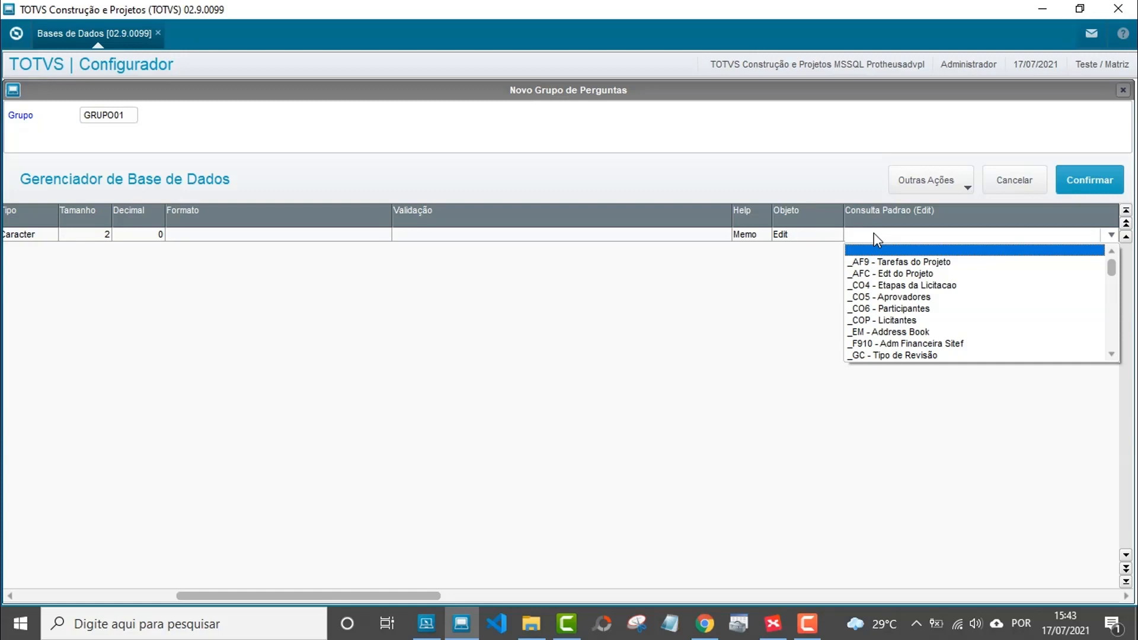
{"action": "type", "text": "sm0"}
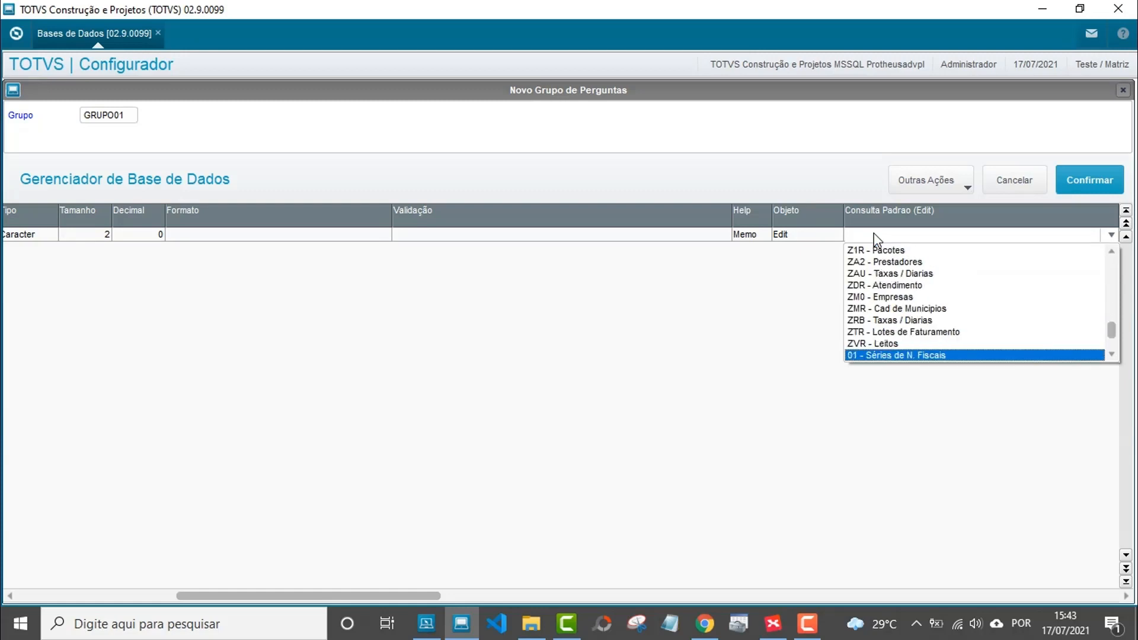
{"action": "type", "text": "sm"}
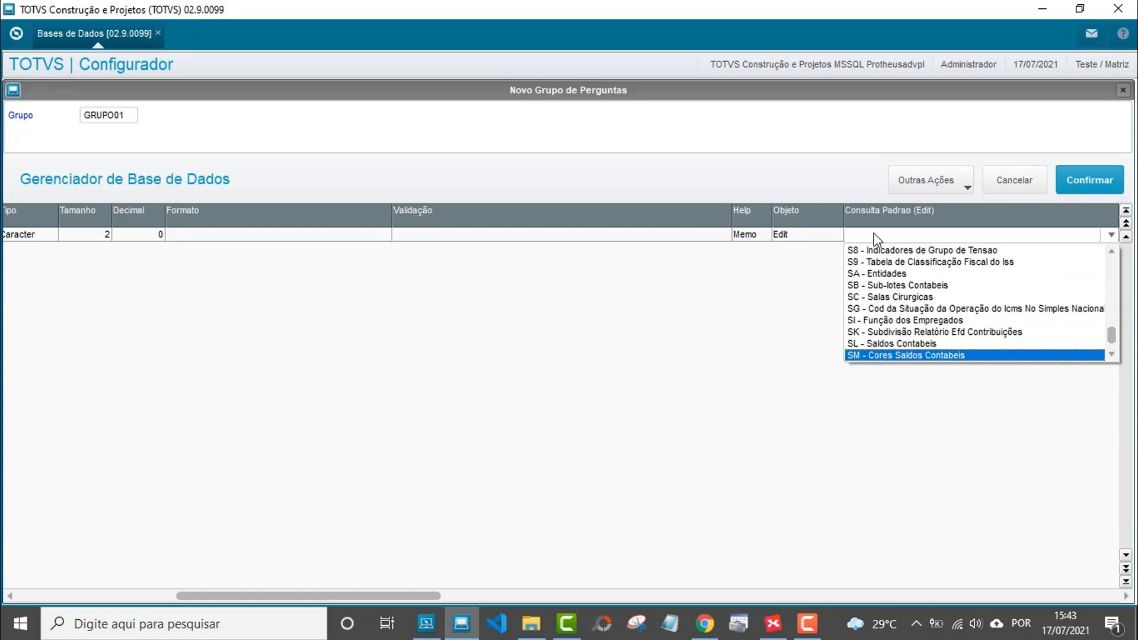
{"action": "key", "text": "Down"}
{"action": "type", "text": "sm0"}
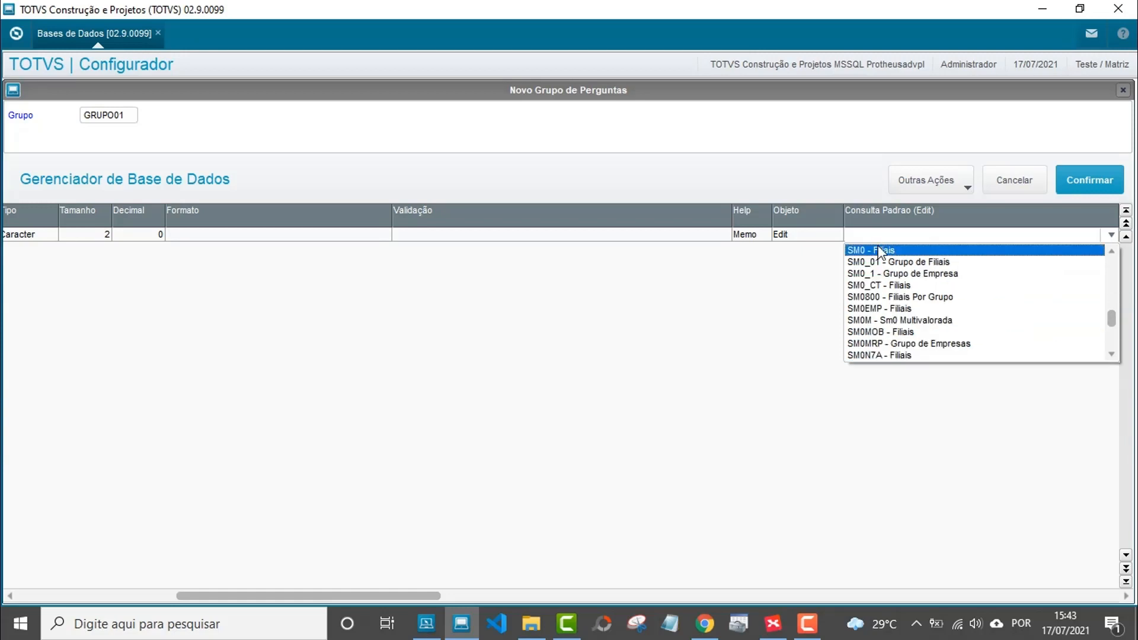
{"action": "left_click", "coordinate": [875, 251]}
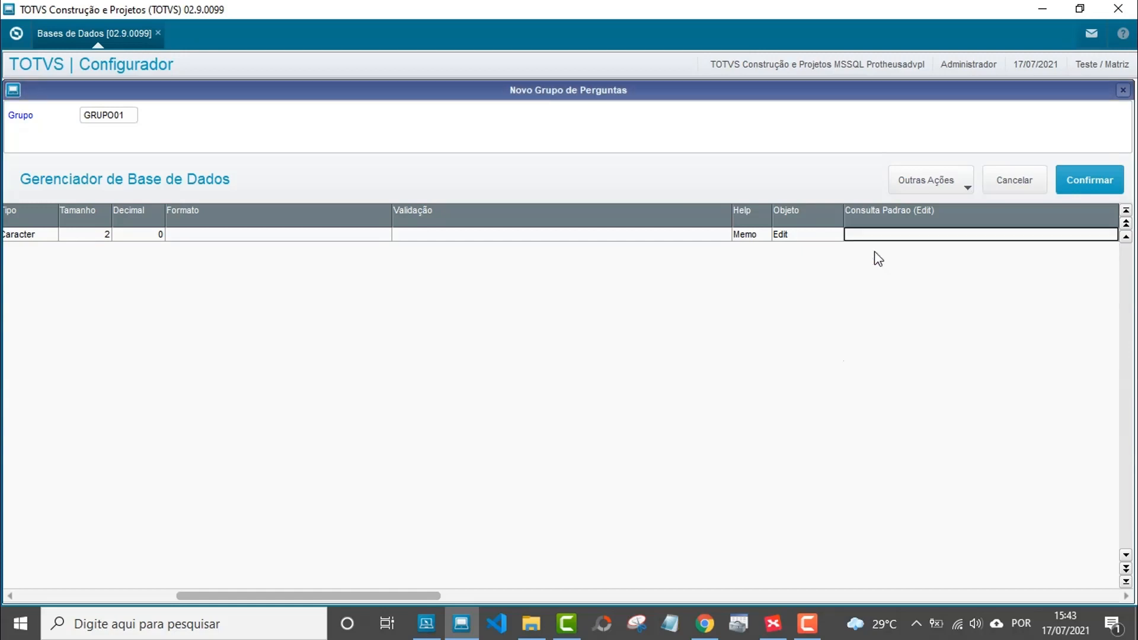
{"action": "key", "text": "Return"}
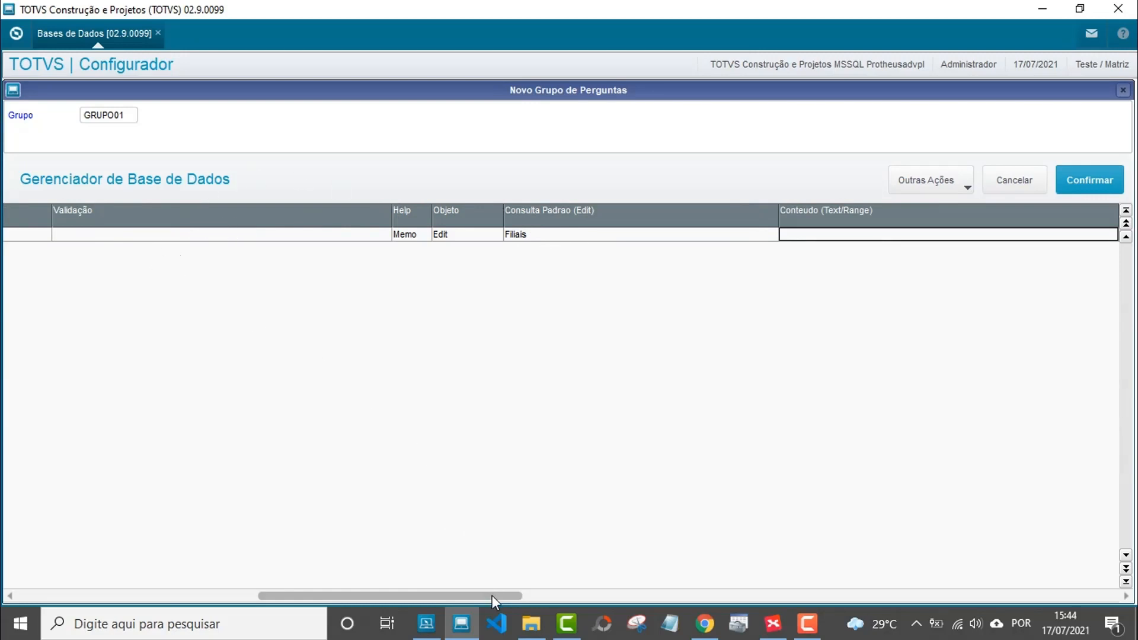
Scroll the grid back left and add an empty second question row.
{"action": "left_click_drag", "start_coordinate": [493, 595], "coordinate": [295, 613]}
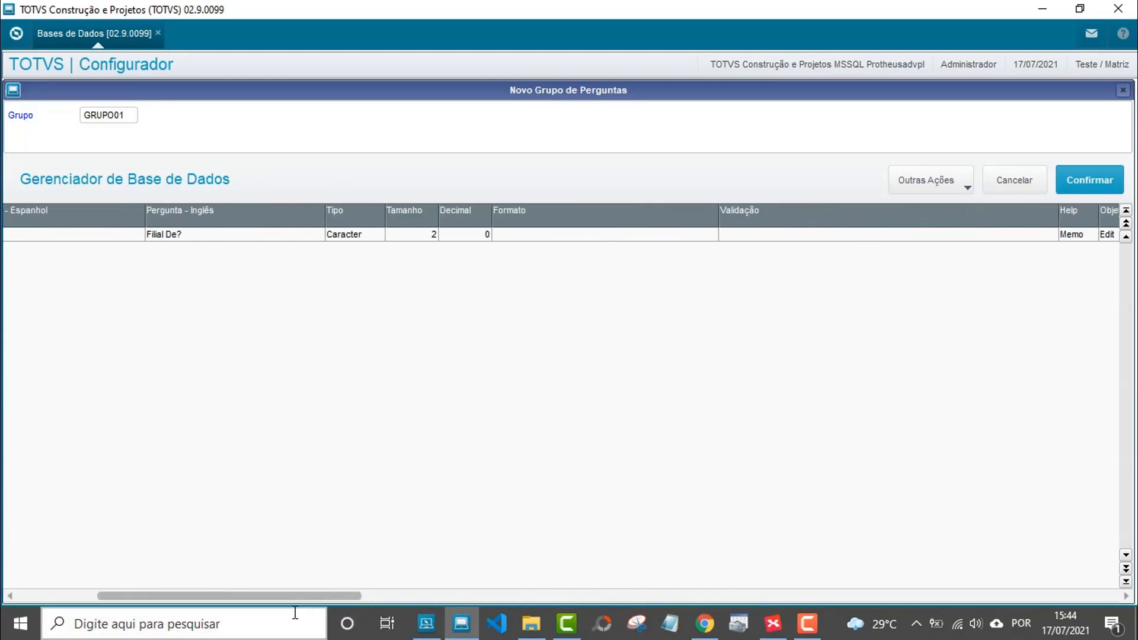
{"action": "left_click", "coordinate": [295, 612]}
{"action": "left_click", "coordinate": [48, 239]}
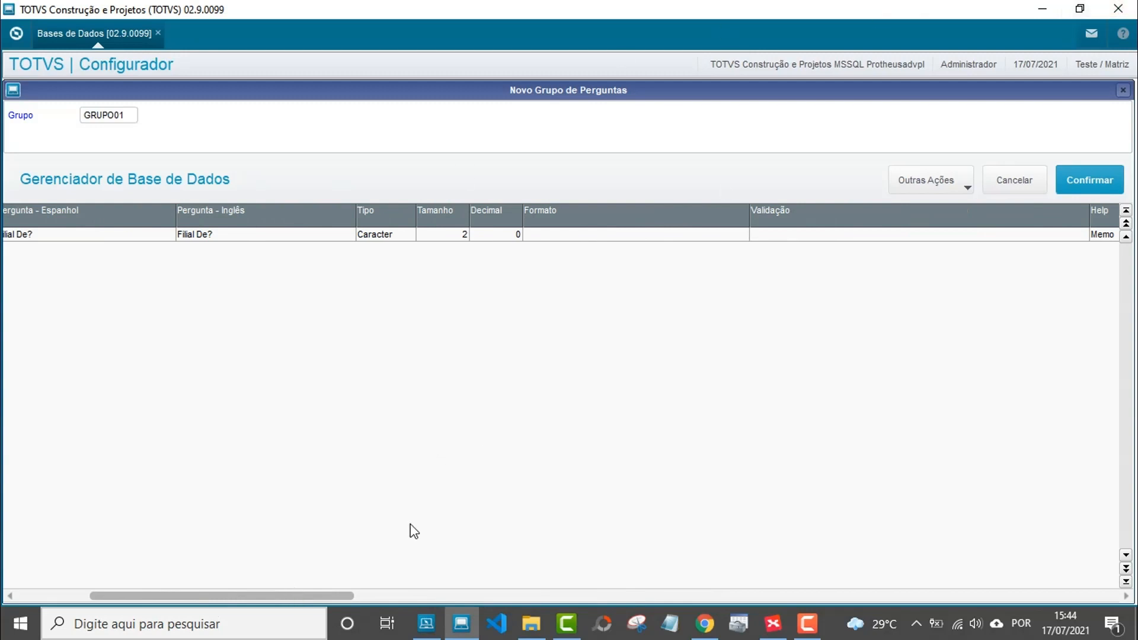
{"action": "left_click_drag", "start_coordinate": [271, 597], "coordinate": [130, 623]}
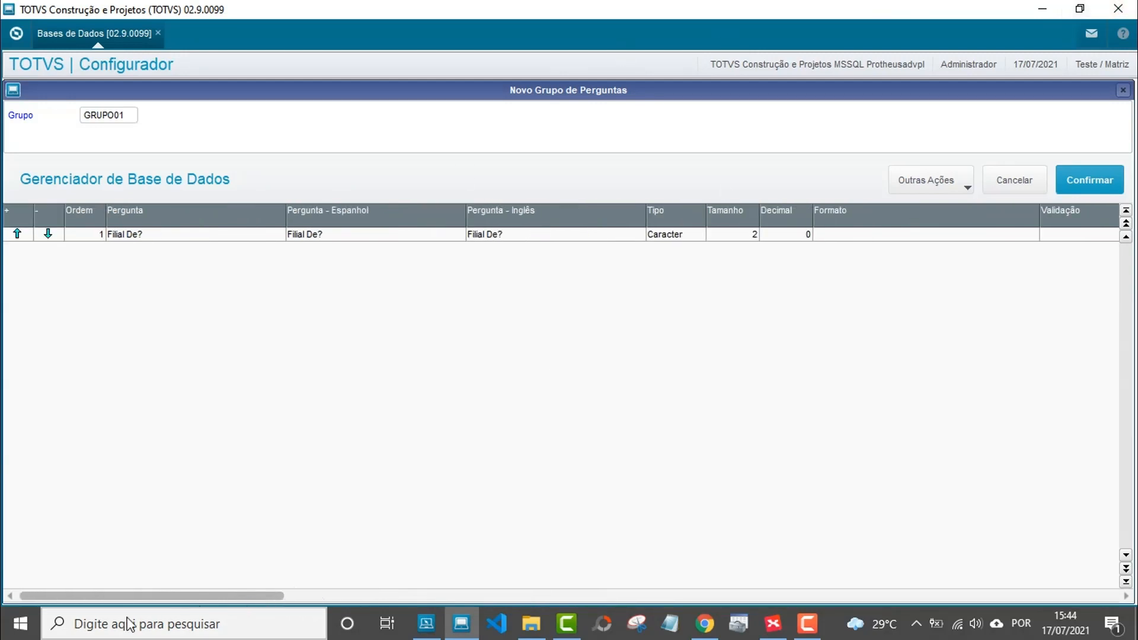
{"action": "left_click", "coordinate": [83, 236]}
{"action": "key", "text": "Down"}
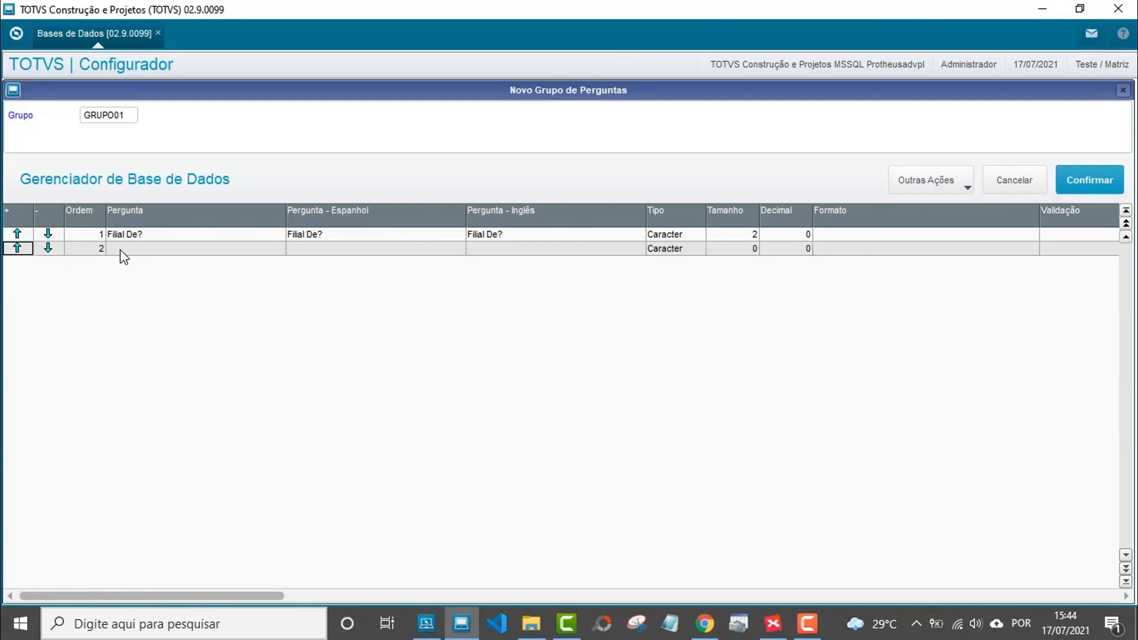
Copy the 'Filial Ate?' question text from the XMind map's 02 node.
{"action": "left_click", "coordinate": [775, 622]}
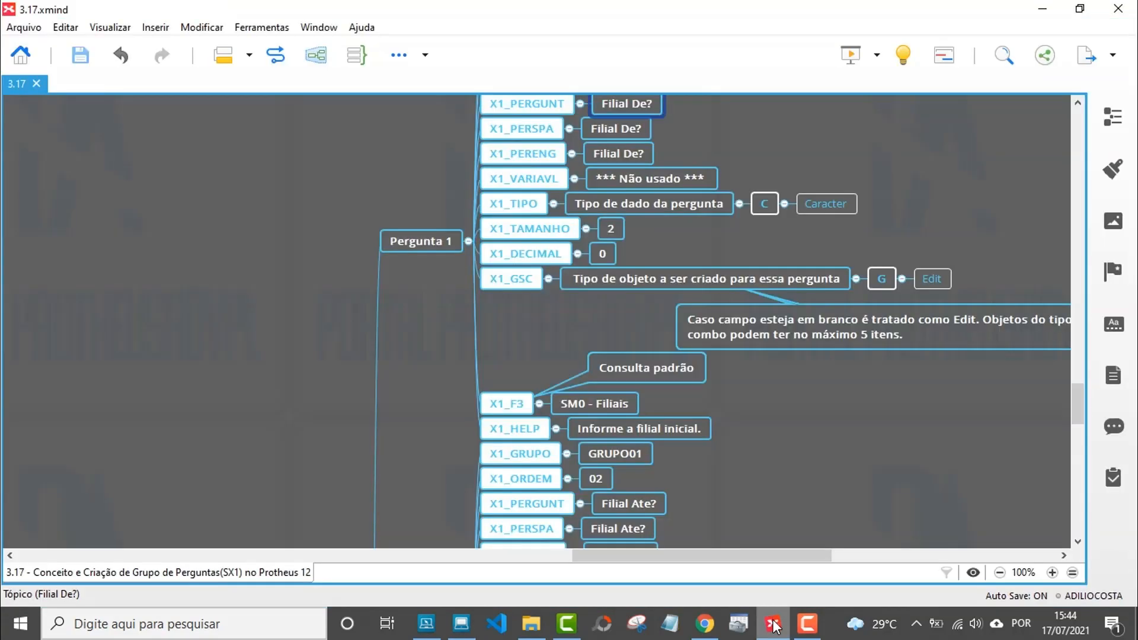
{"action": "scroll", "coordinate": [530, 323], "scroll_direction": "down", "scroll_amount": 2}
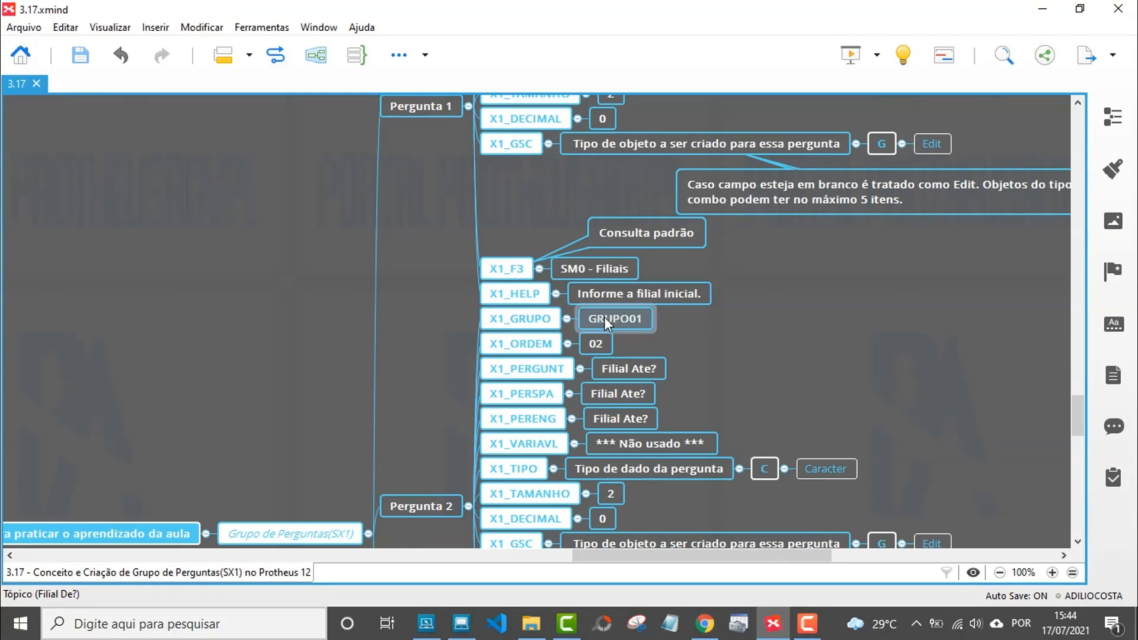
{"action": "left_click", "coordinate": [599, 349]}
{"action": "left_click", "coordinate": [599, 349]}
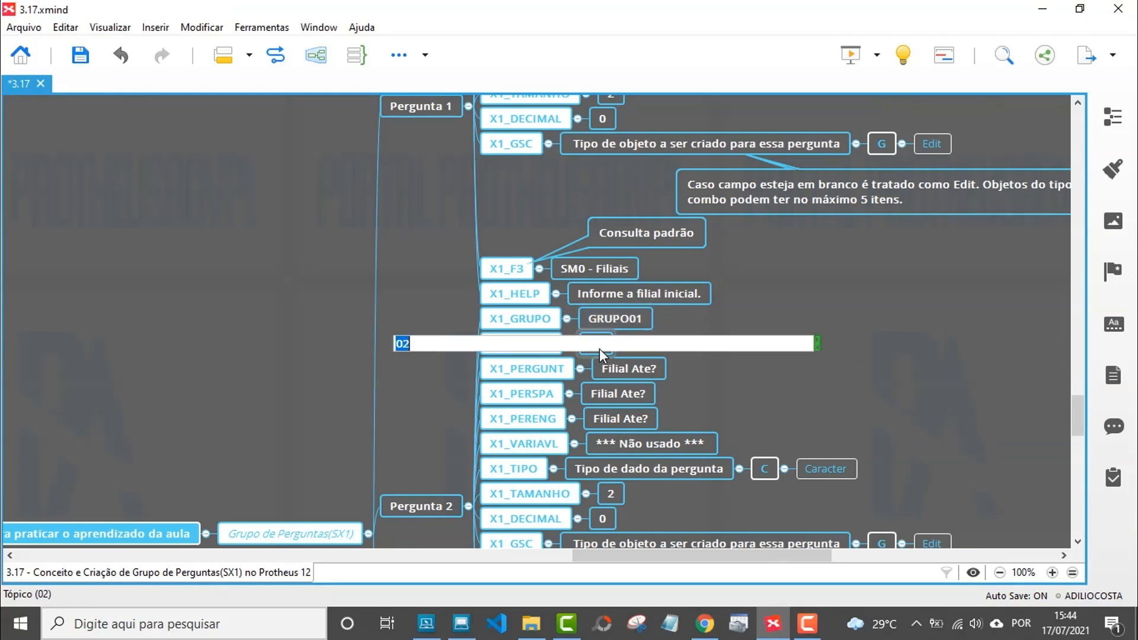
{"action": "key", "text": "Return"}
{"action": "double_click", "coordinate": [611, 371]}
{"action": "key", "text": "ctrl+c"}
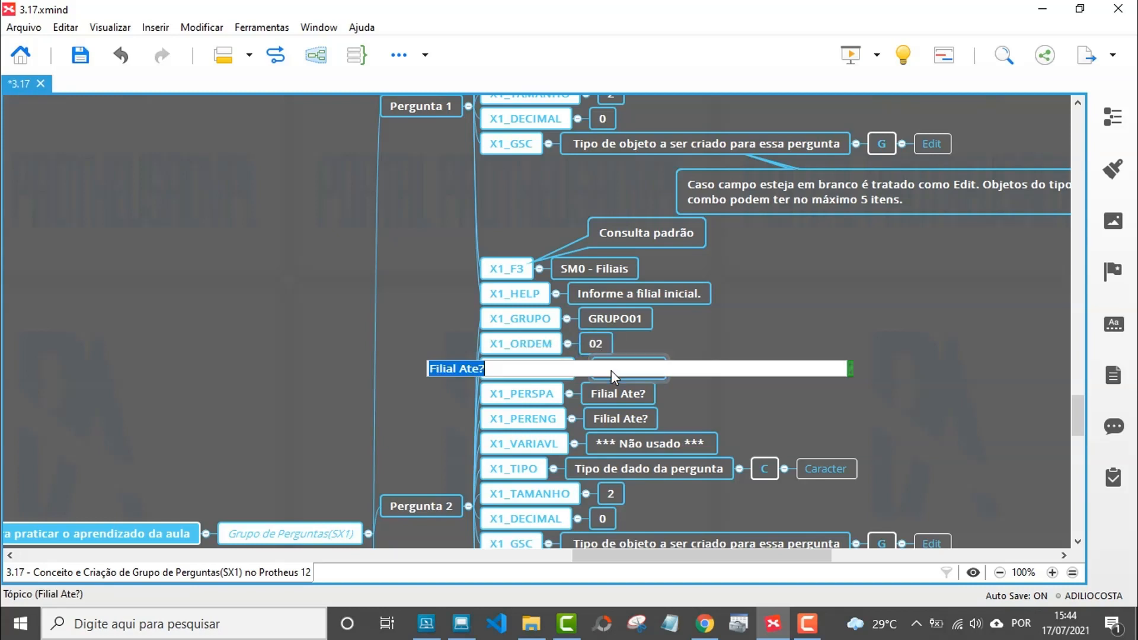
{"action": "key", "text": "ctrl+s"}
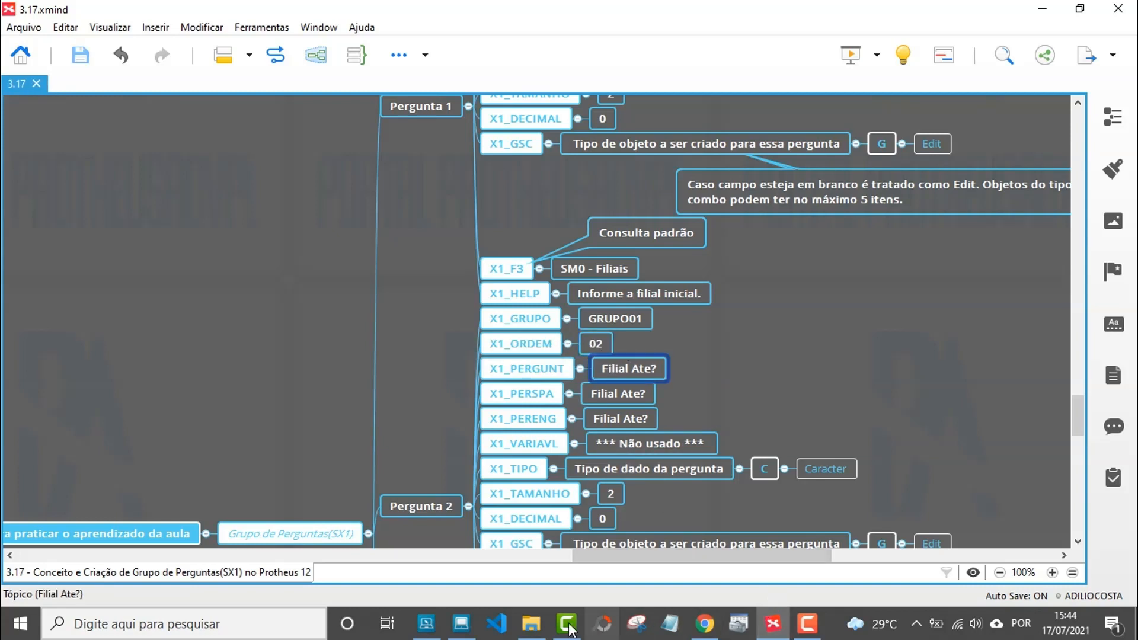
{"action": "left_click", "coordinate": [462, 624]}
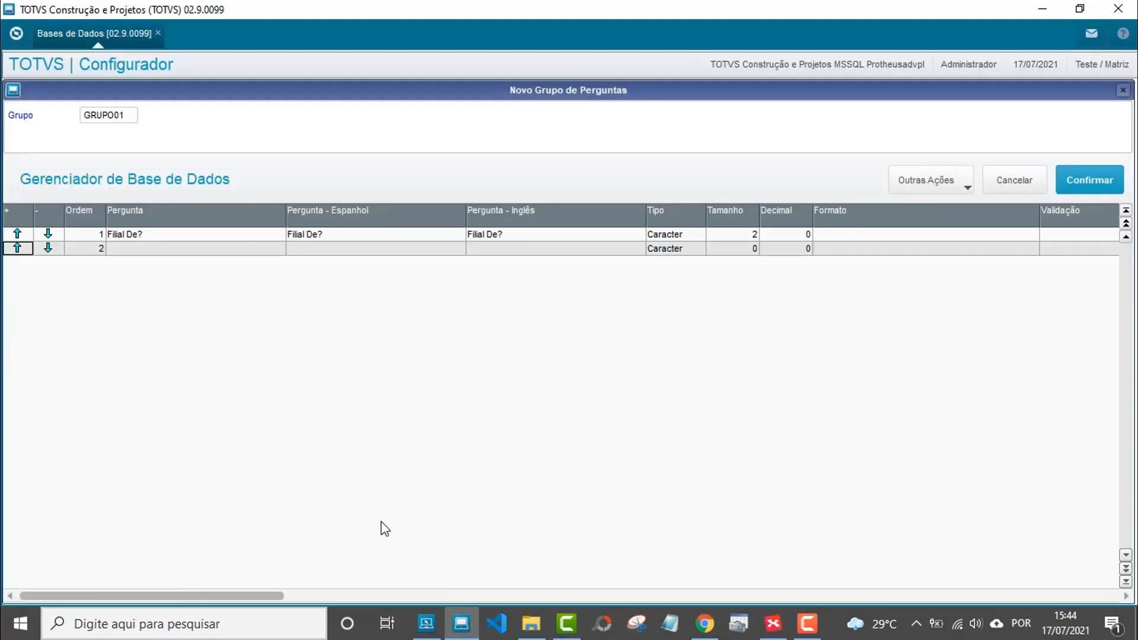
Enter 'Filial Ate?' as question 2's Portuguese, Spanish and English text.
{"action": "left_click", "coordinate": [167, 250]}
{"action": "key", "text": "ctrl+v"}
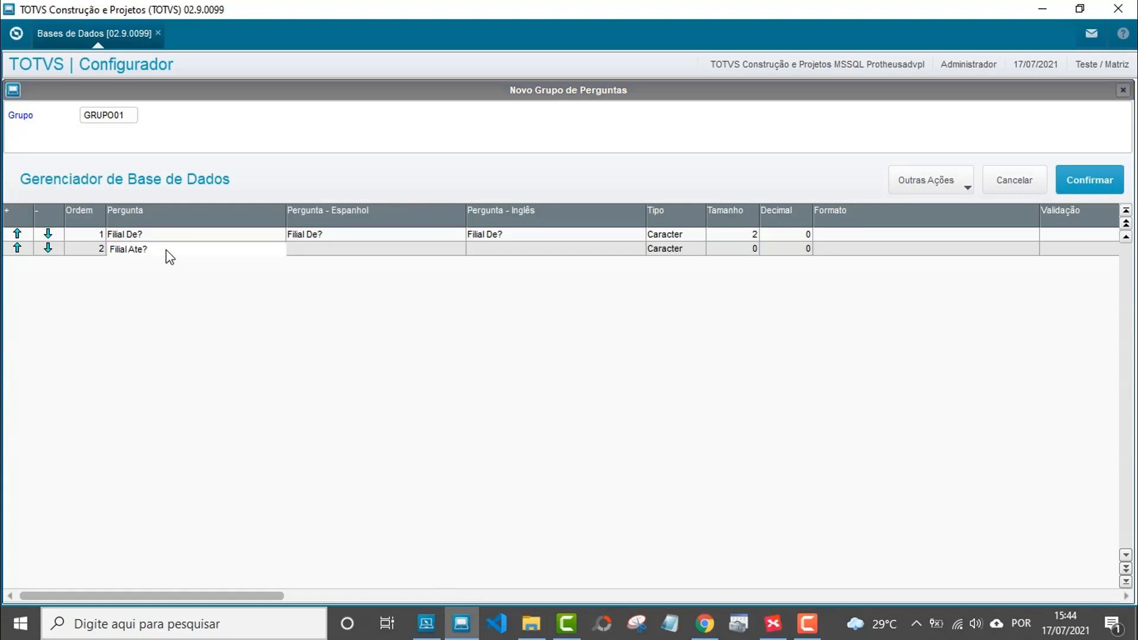
{"action": "key", "text": "Return"}
{"action": "double_click", "coordinate": [332, 247]}
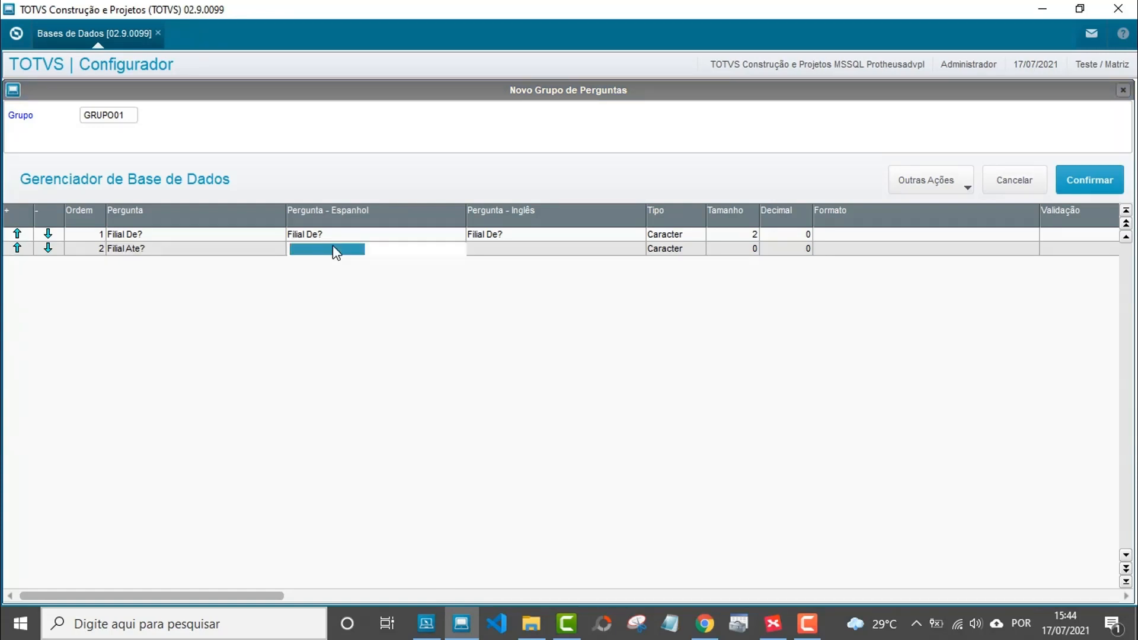
{"action": "key", "text": "ctrl+v"}
{"action": "key", "text": "Return"}
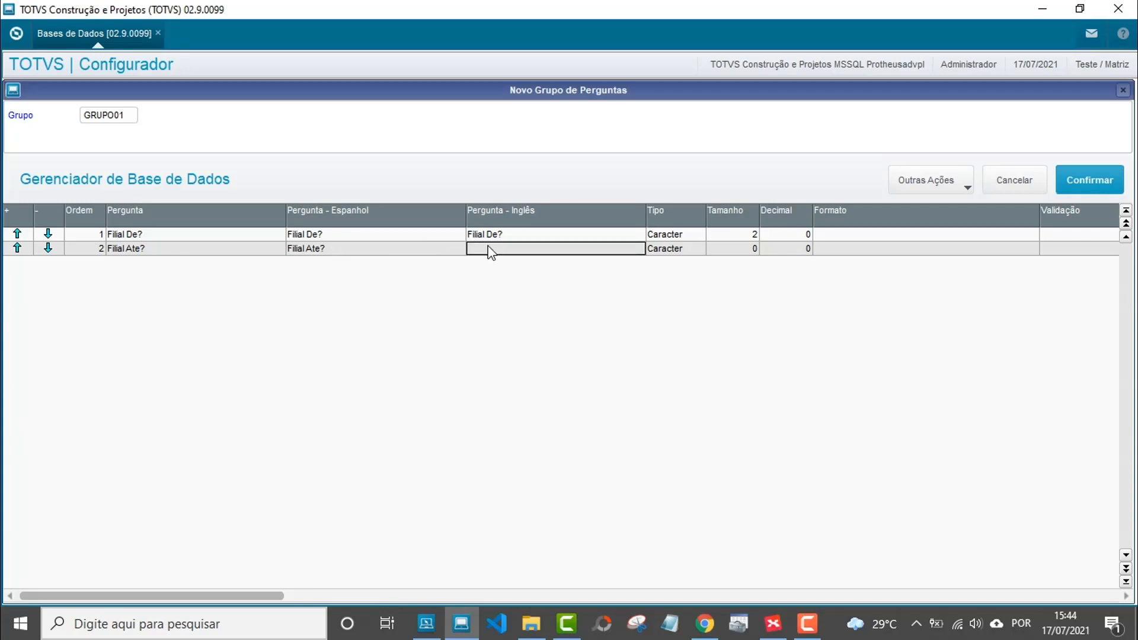
{"action": "double_click", "coordinate": [488, 248]}
{"action": "key", "text": "ctrl+v"}
{"action": "key", "text": "Return"}
Give question 2 size 2 and validation NAOVAZIO().
{"action": "double_click", "coordinate": [745, 252]}
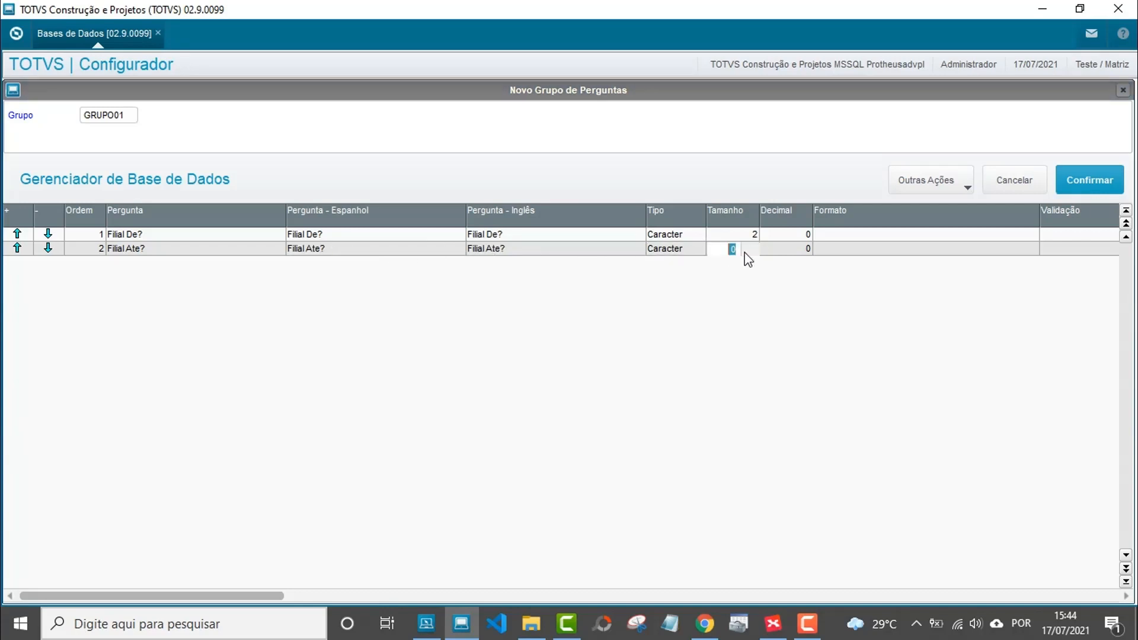
{"action": "type", "text": "2"}
{"action": "key", "text": "Return"}
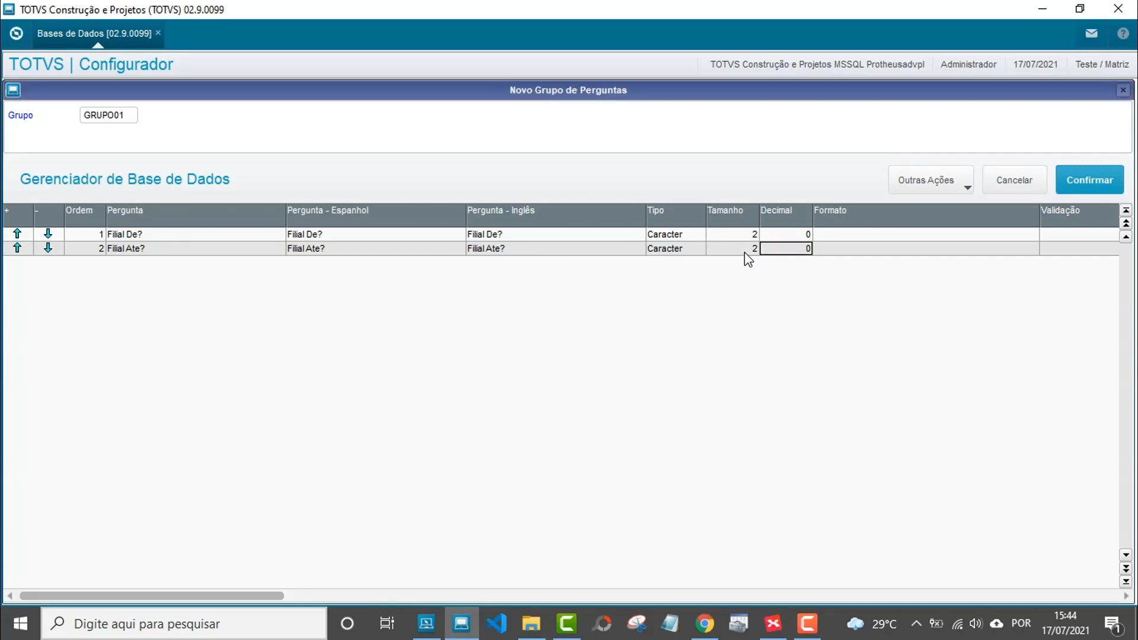
{"action": "key", "text": "Return"}
{"action": "key", "text": "Return"}
{"action": "key", "text": "Return"}
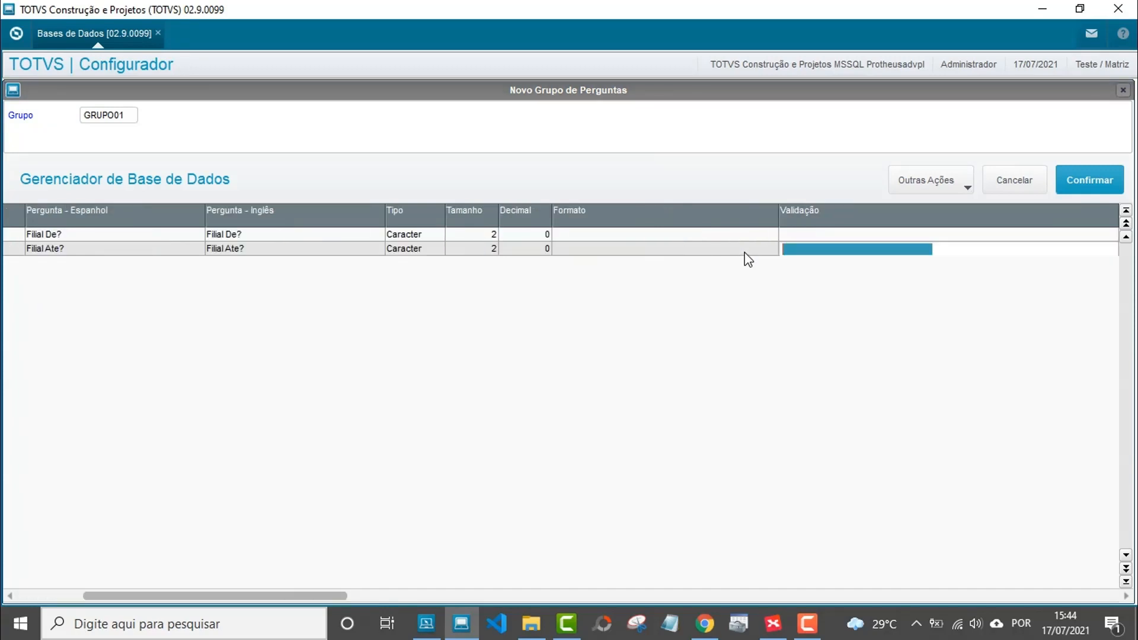
{"action": "type", "text": "NAO"}
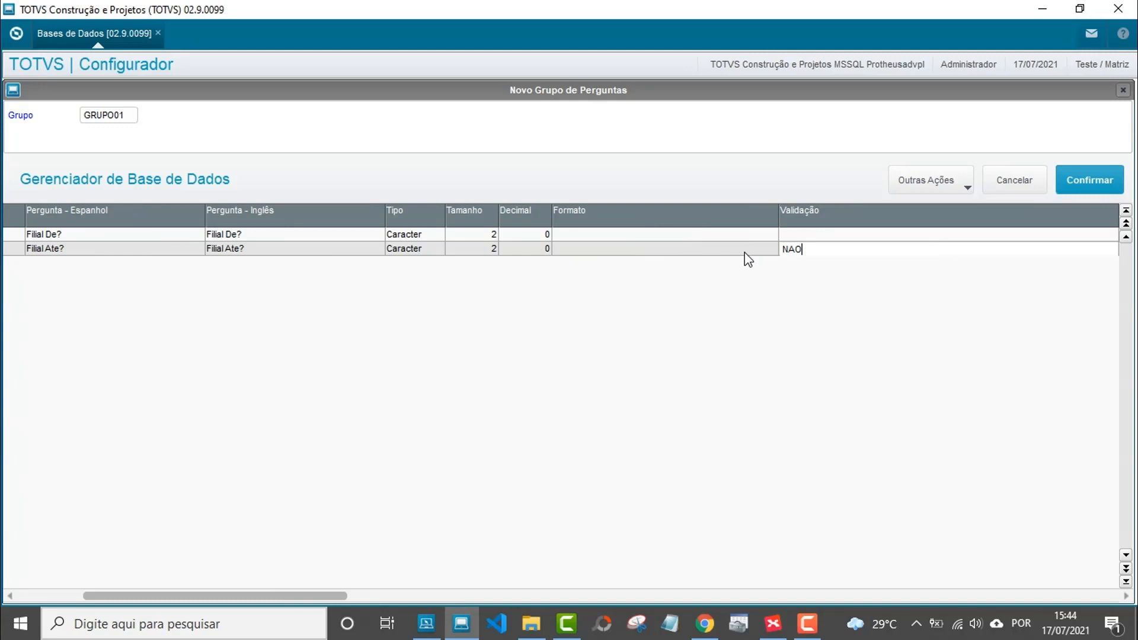
{"action": "type", "text": "VAZIO()"}
{"action": "key", "text": "Return"}
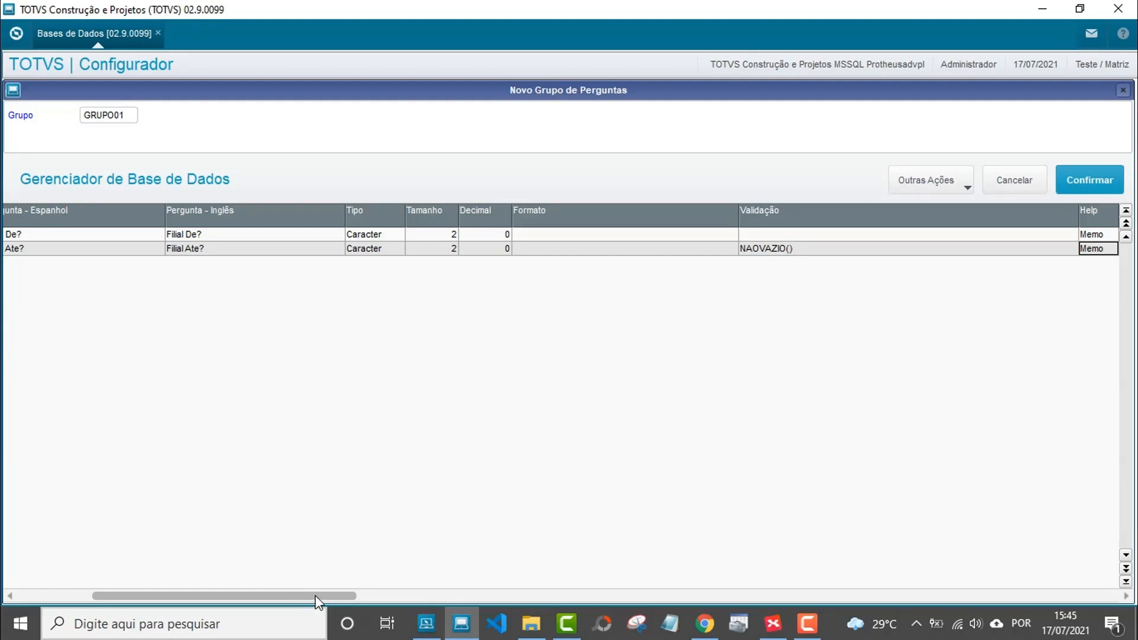
Add help text 'Informe a filial até que será pesquisada.' to Filial Ate?
{"action": "left_click_drag", "start_coordinate": [318, 600], "coordinate": [350, 596]}
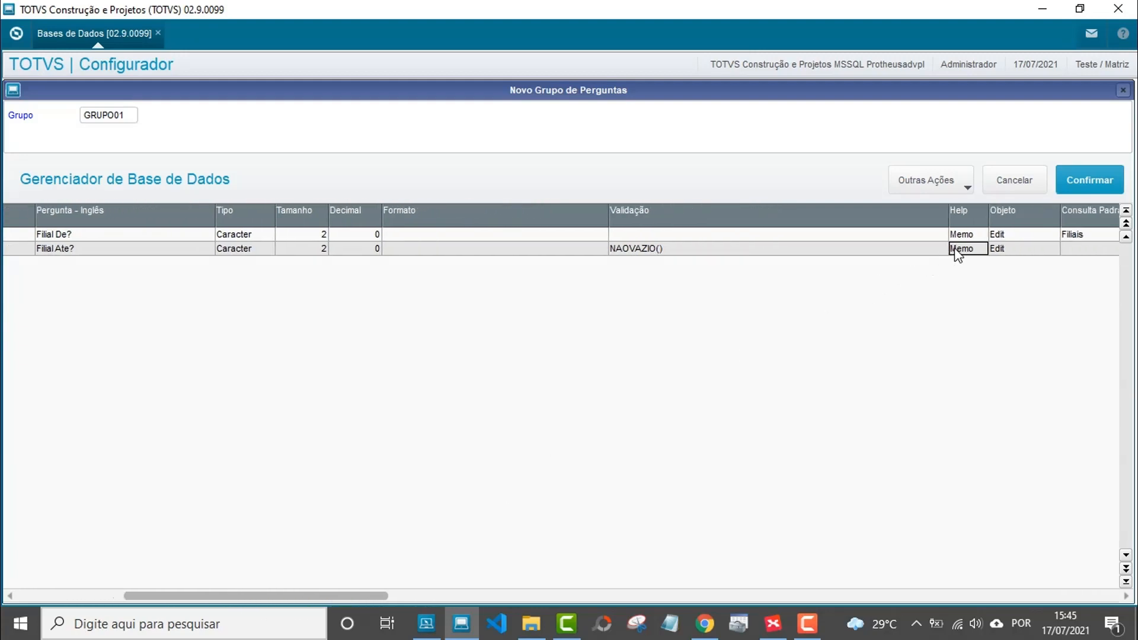
{"action": "double_click", "coordinate": [959, 249]}
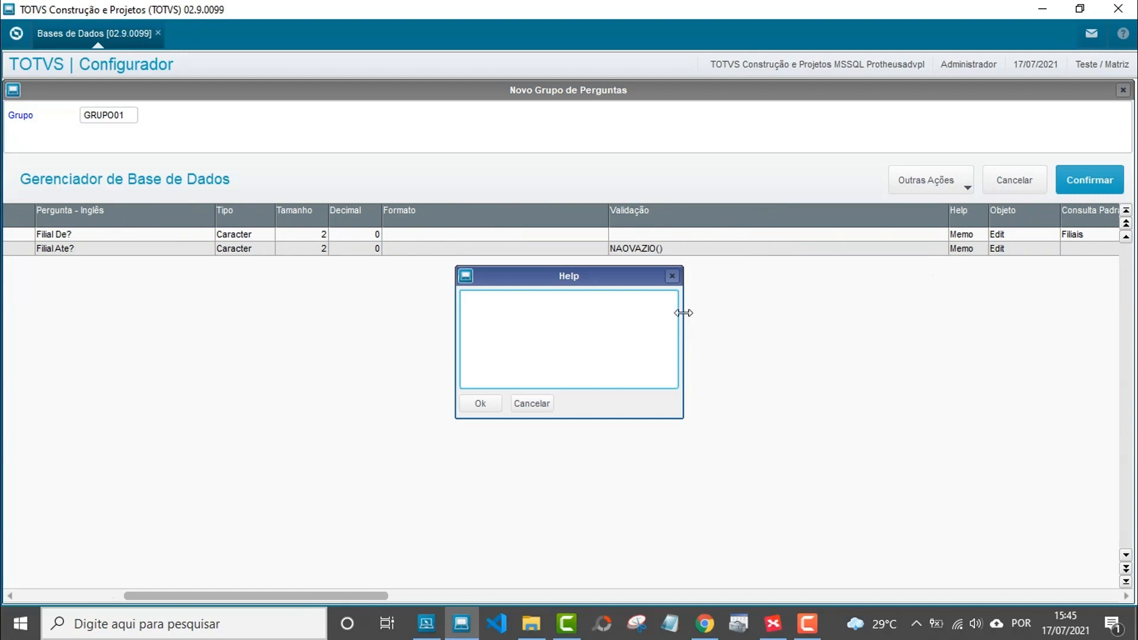
{"action": "type", "text": "Informe a filial até que será pesqu"}
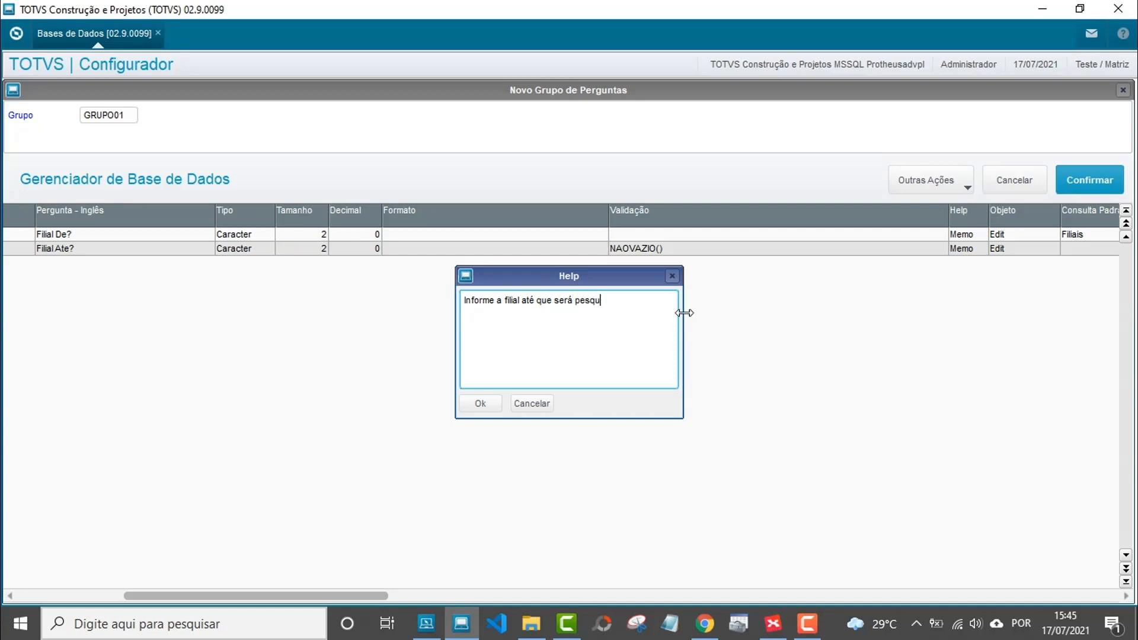
{"action": "type", "text": "isada."}
{"action": "left_click", "coordinate": [477, 405]}
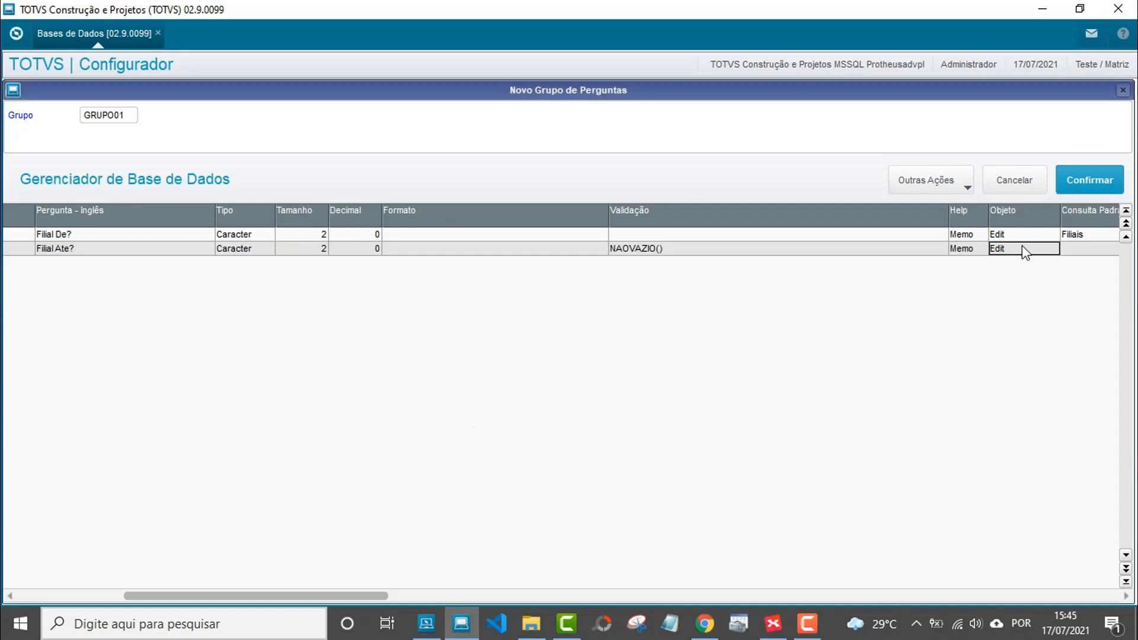
Set question 2's Consulta Padrão to SM0 - Filiais.
{"action": "left_click", "coordinate": [1087, 255]}
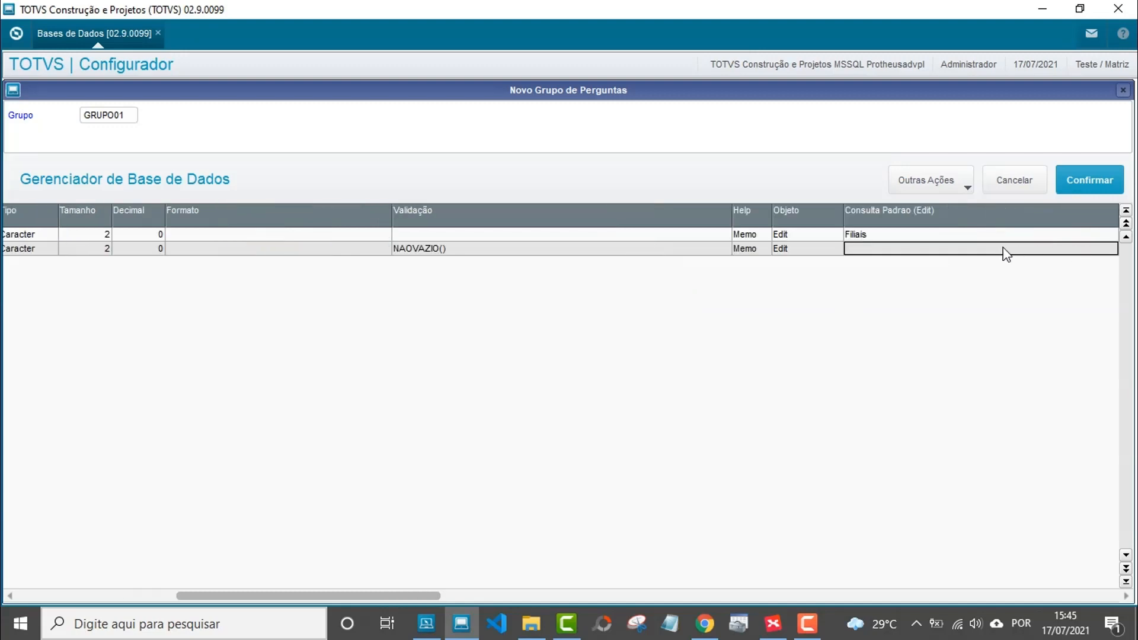
{"action": "double_click", "coordinate": [1003, 248]}
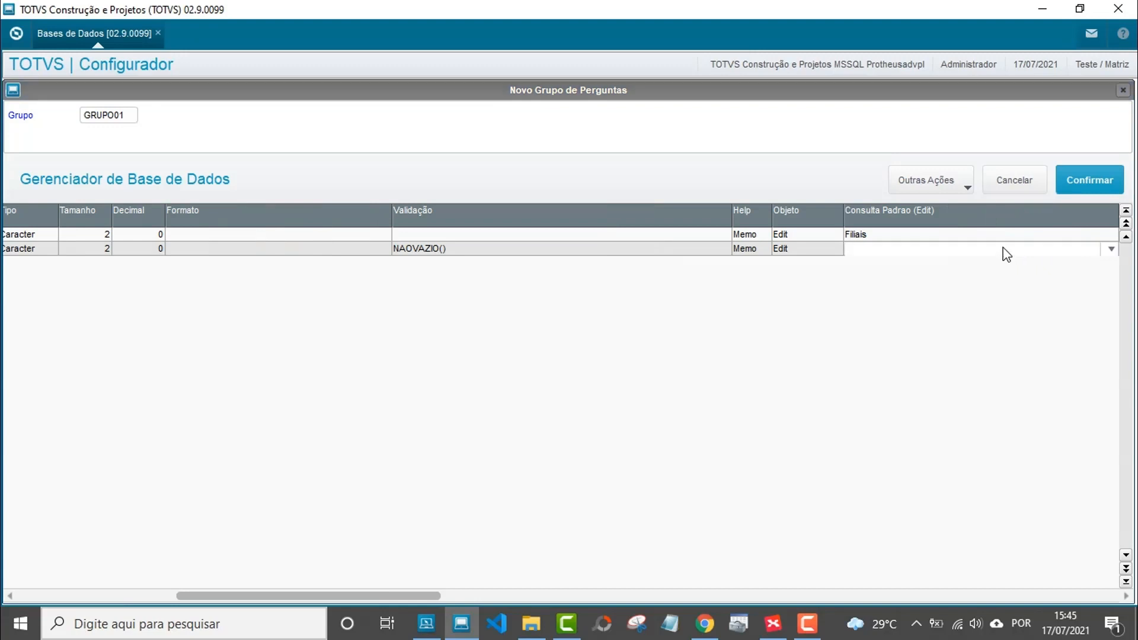
{"action": "type", "text": "sm0"}
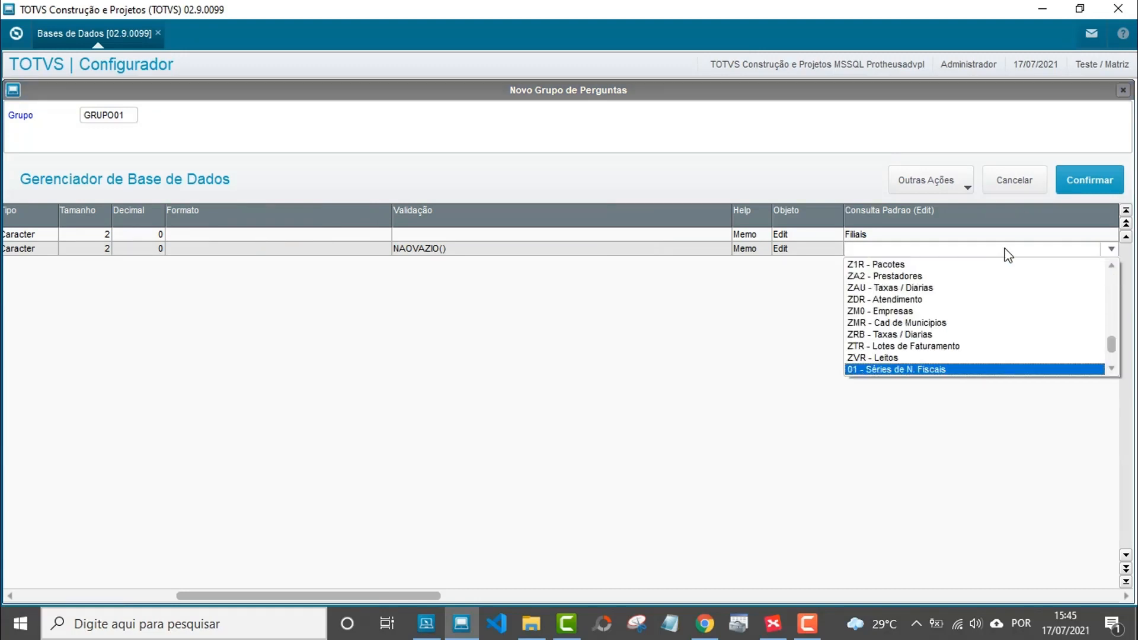
{"action": "type", "text": "sm0"}
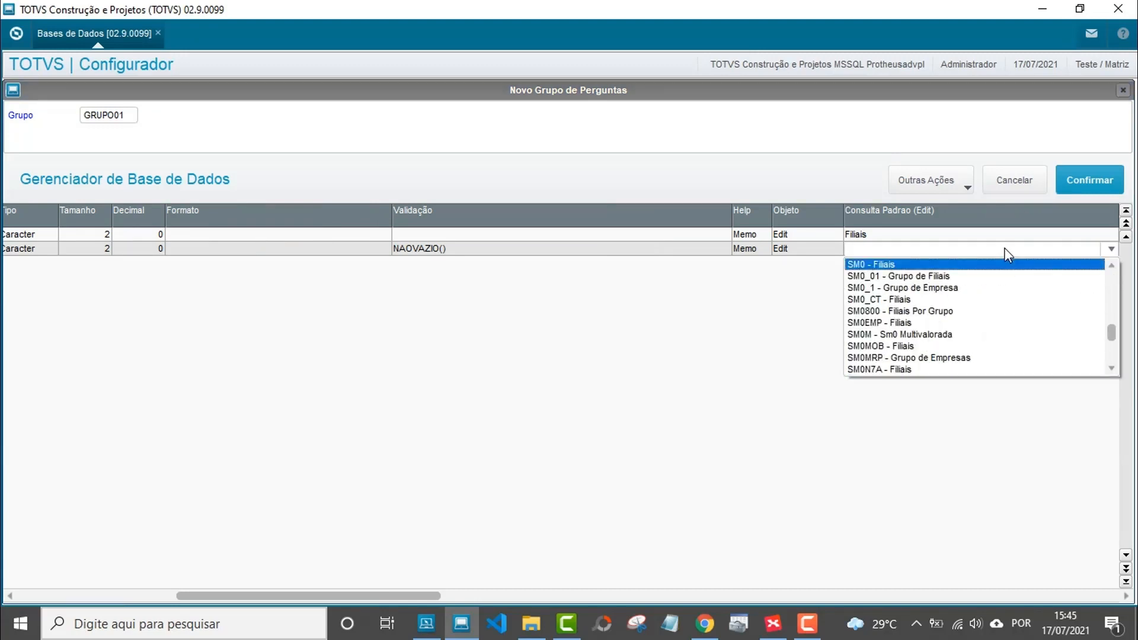
{"action": "left_click", "coordinate": [931, 265]}
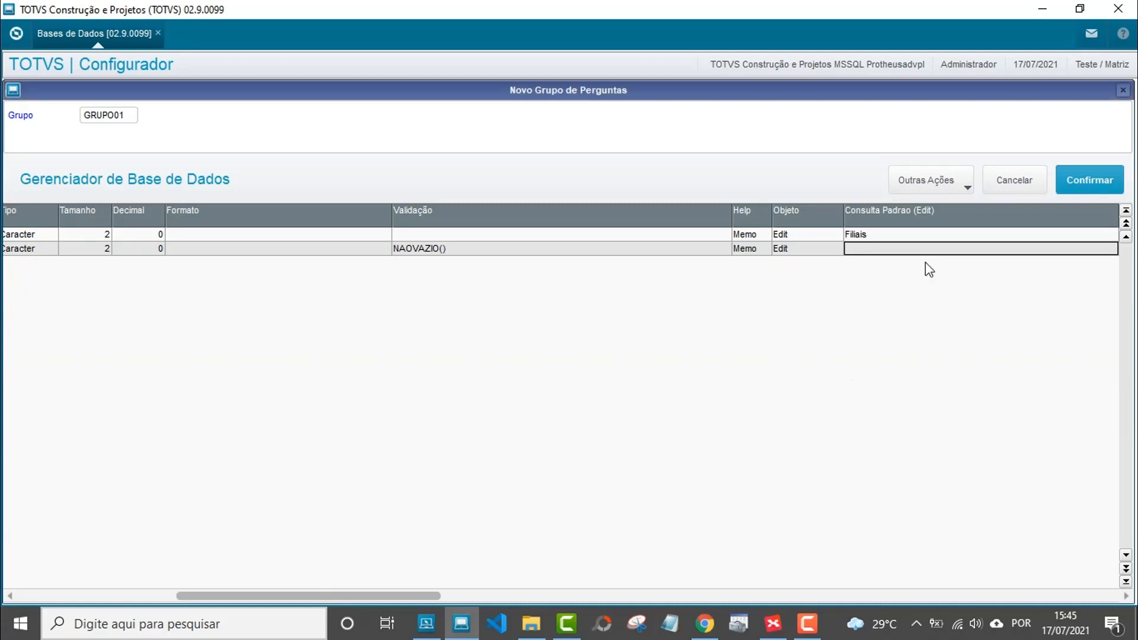
{"action": "key", "text": "Return"}
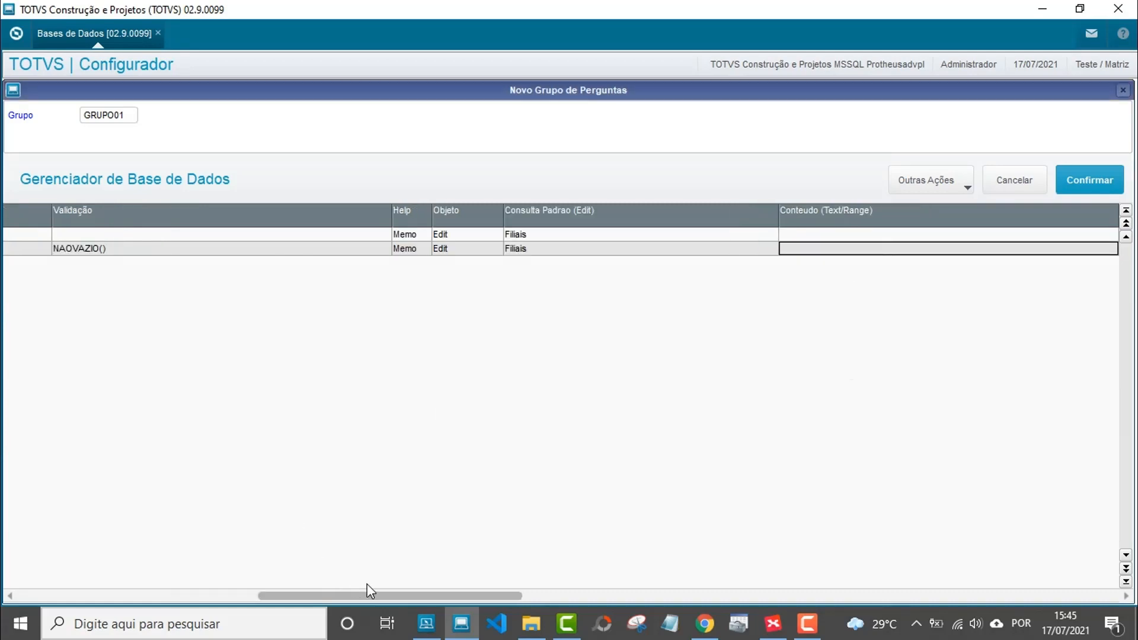
Add an empty third question row below Filial Ate?
{"action": "left_click_drag", "start_coordinate": [382, 597], "coordinate": [139, 587]}
{"action": "left_click", "coordinate": [109, 252]}
{"action": "key", "text": "Left"}
{"action": "key", "text": "Left"}
{"action": "key", "text": "Left"}
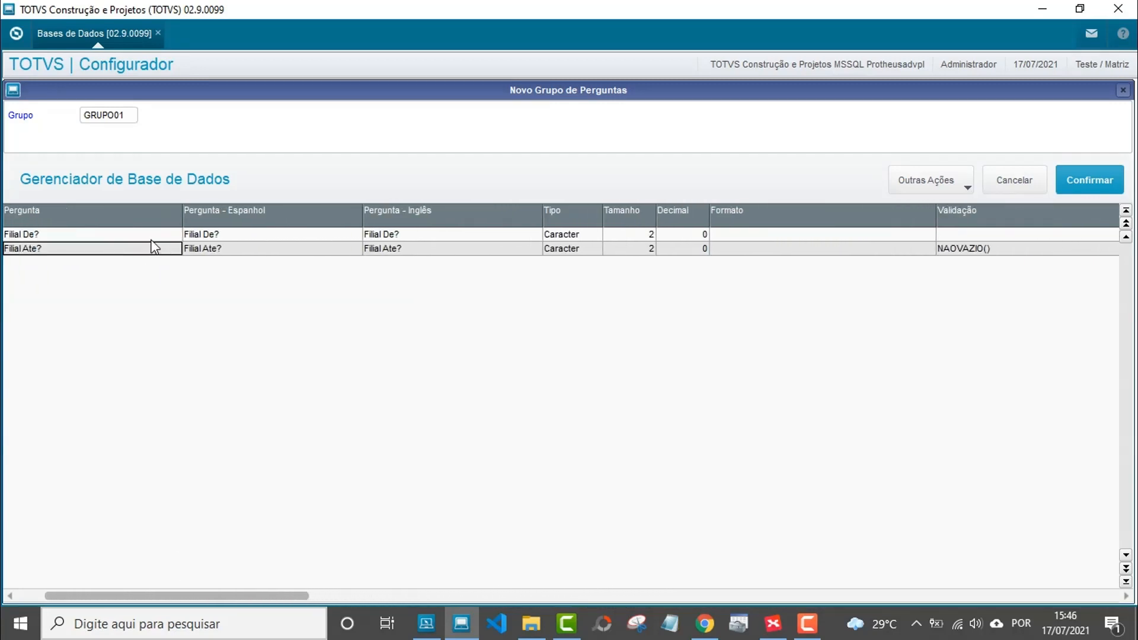
{"action": "key", "text": "Left"}
{"action": "key", "text": "Down"}
{"action": "key", "text": "Right"}
{"action": "key", "text": "Right"}
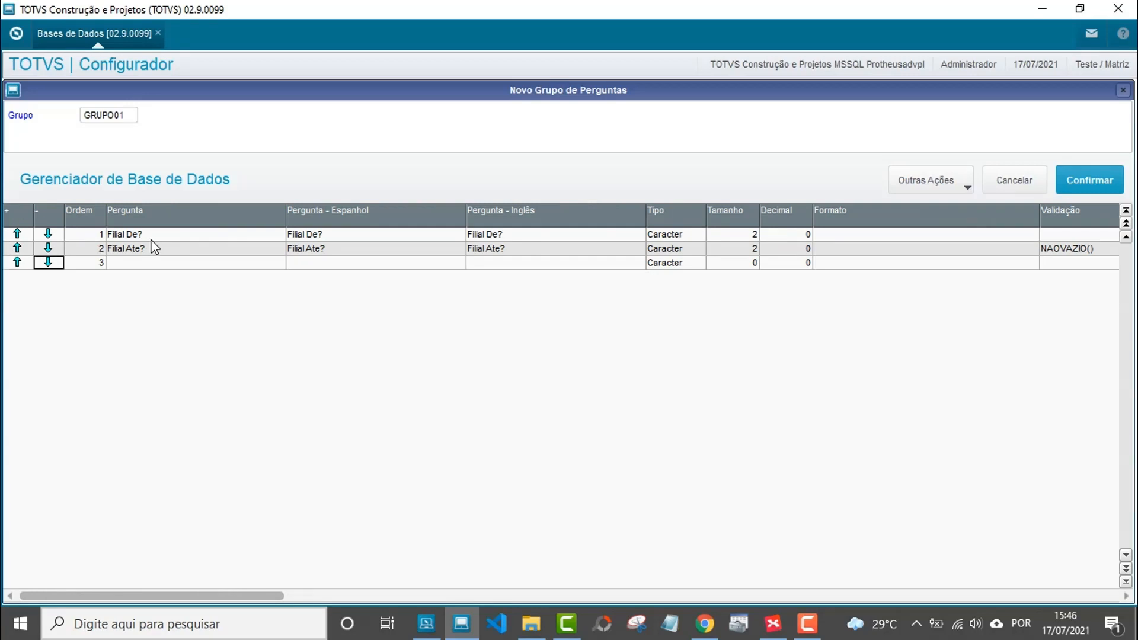
{"action": "key", "text": "Right"}
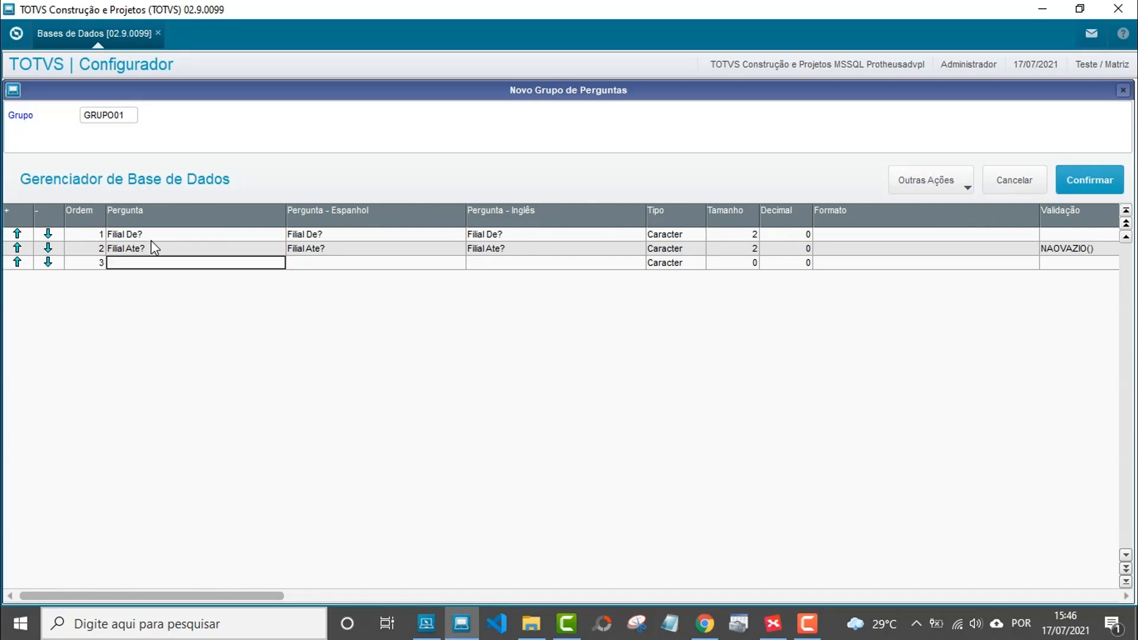
{"action": "left_click", "coordinate": [773, 624]}
Copy the Pergunta 3 text 'Selecione Uma Cor' from the XMind map and return to Configurador.
{"action": "scroll", "coordinate": [728, 350], "scroll_direction": "down", "scroll_amount": 2}
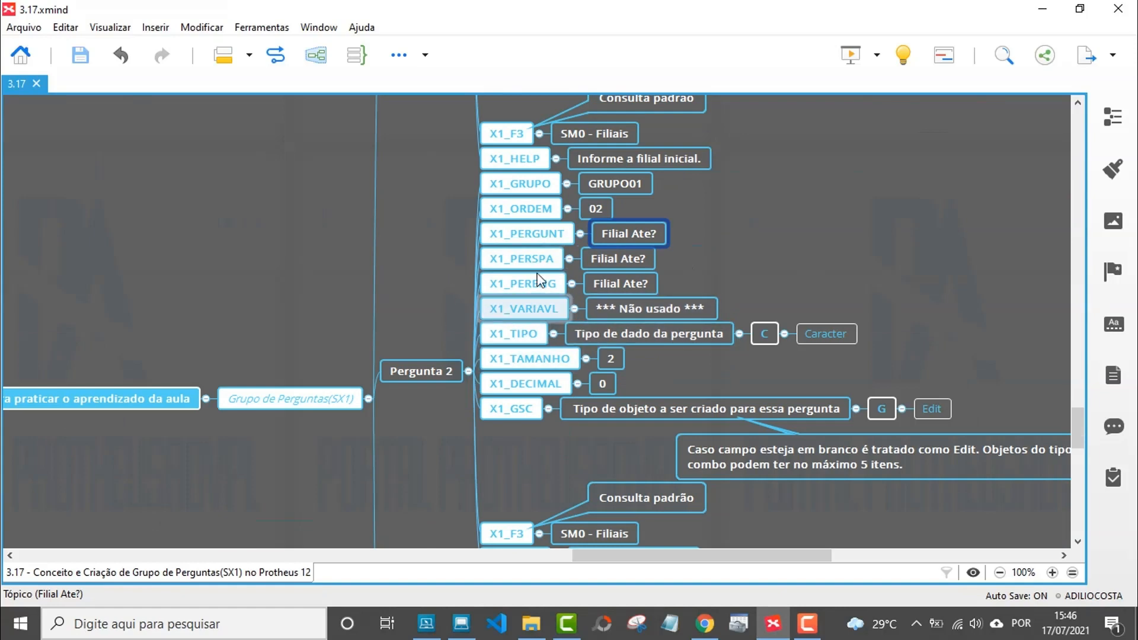
{"action": "scroll", "coordinate": [492, 306], "scroll_direction": "down", "scroll_amount": 6}
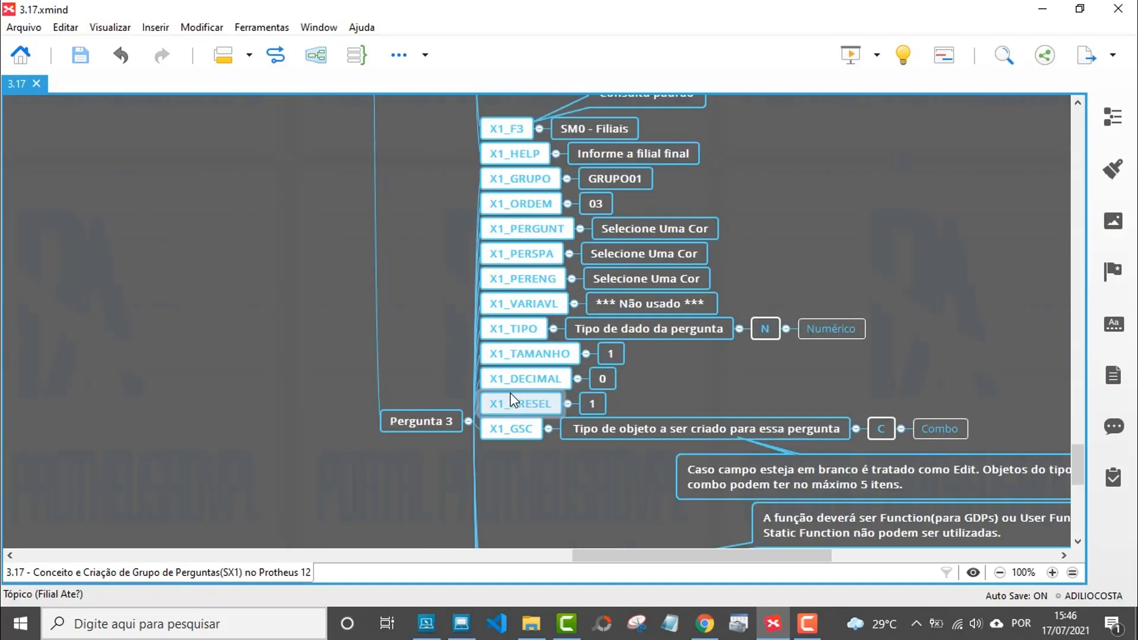
{"action": "scroll", "coordinate": [446, 402], "scroll_direction": "up", "scroll_amount": 2}
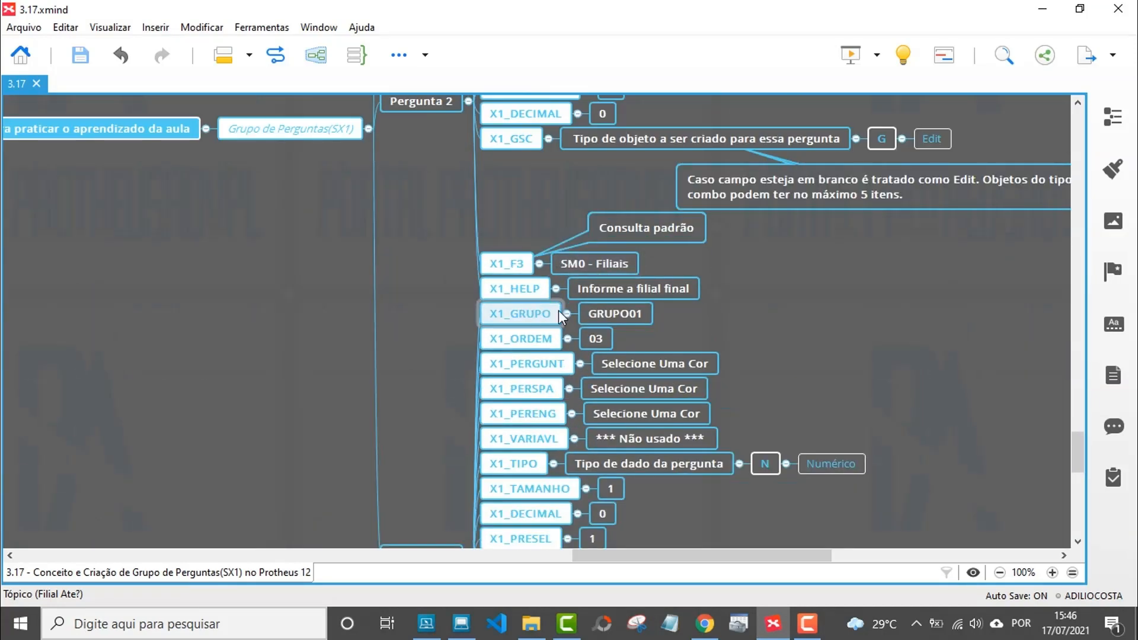
{"action": "double_click", "coordinate": [637, 364]}
{"action": "key", "text": "ctrl+c"}
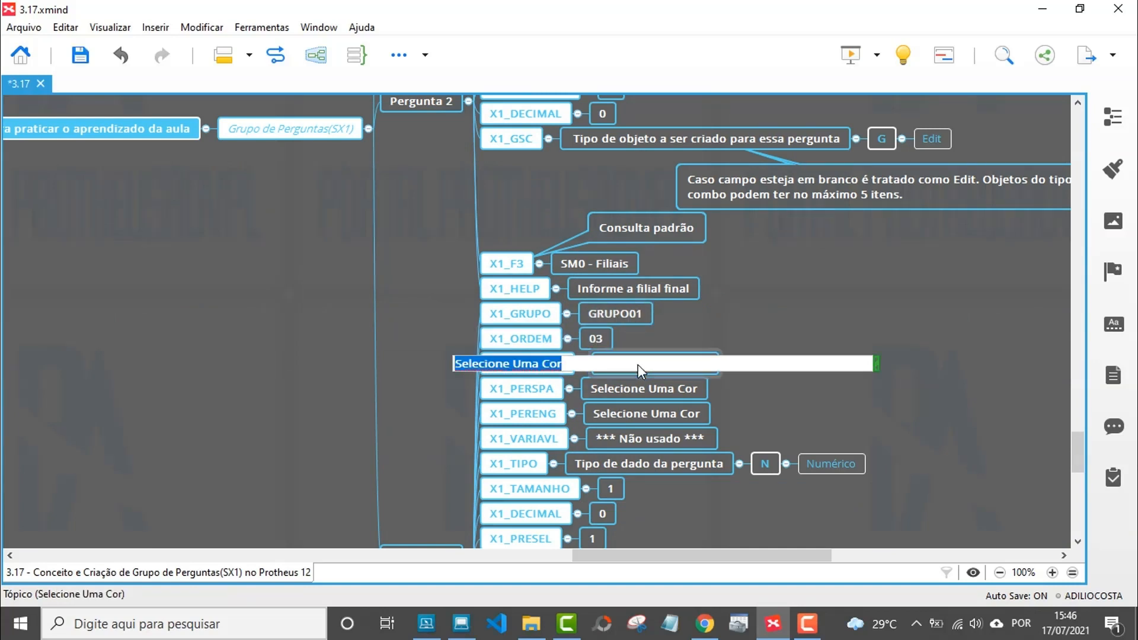
{"action": "key", "text": "ctrl+s"}
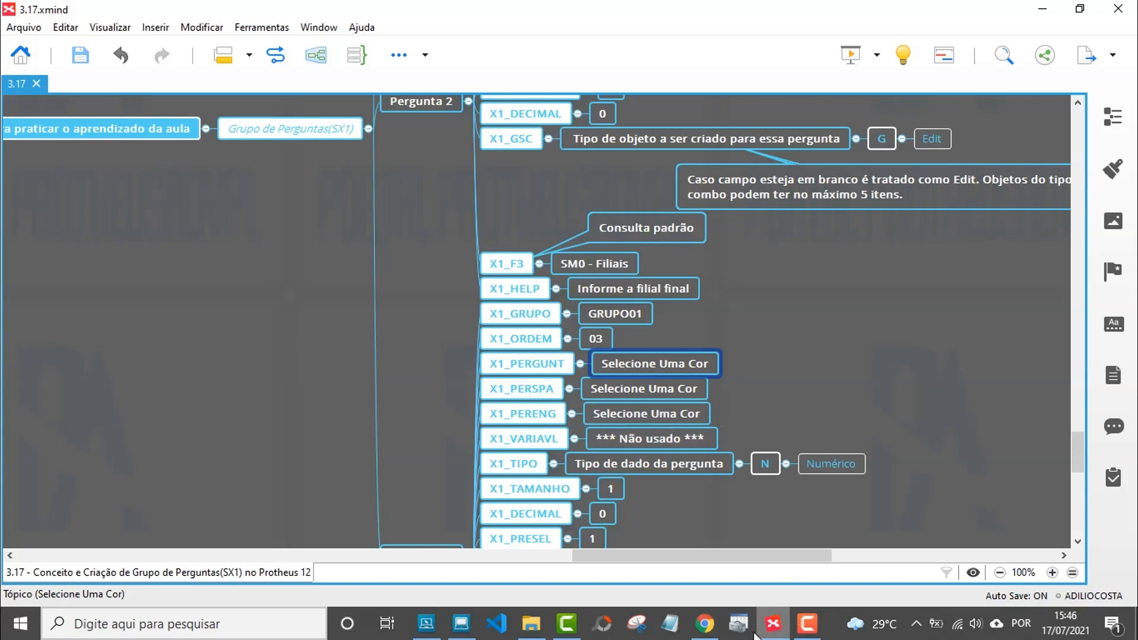
{"action": "left_click", "coordinate": [466, 626]}
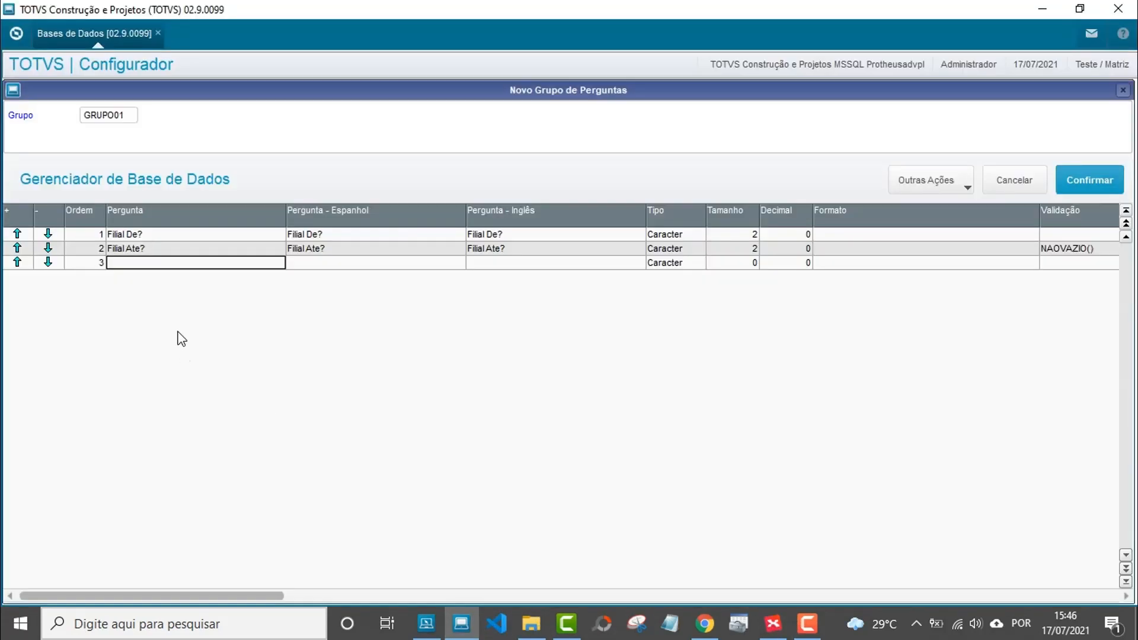
Paste 'Selecione Uma Cor' as question 3's Portuguese, Spanish and English text.
{"action": "double_click", "coordinate": [161, 264]}
{"action": "key", "text": "ctrl+v"}
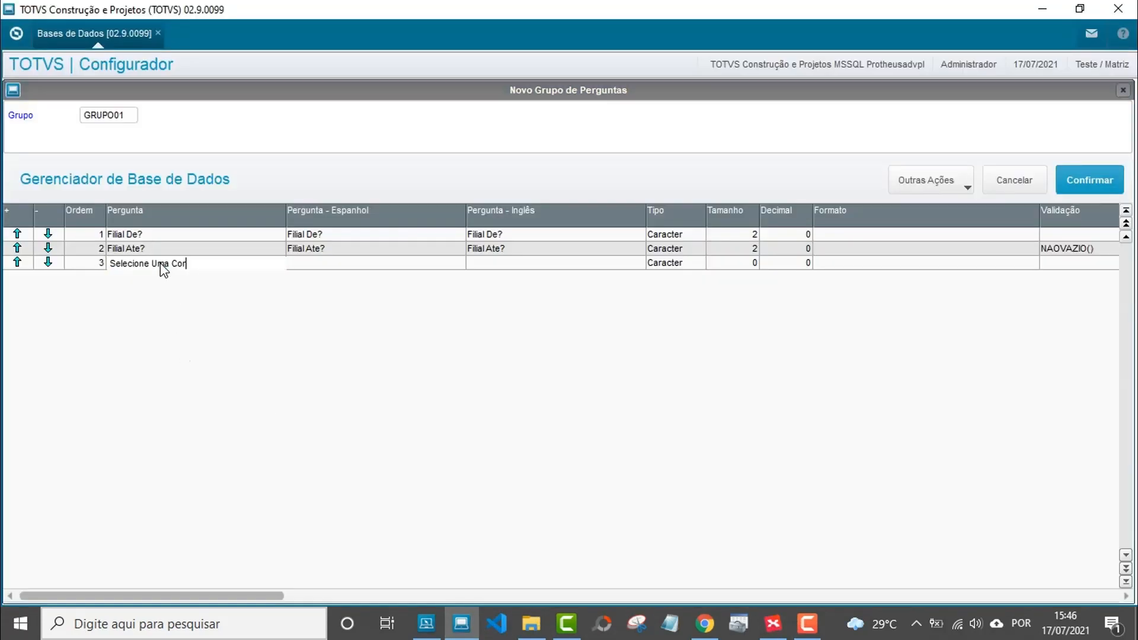
{"action": "key", "text": "Return"}
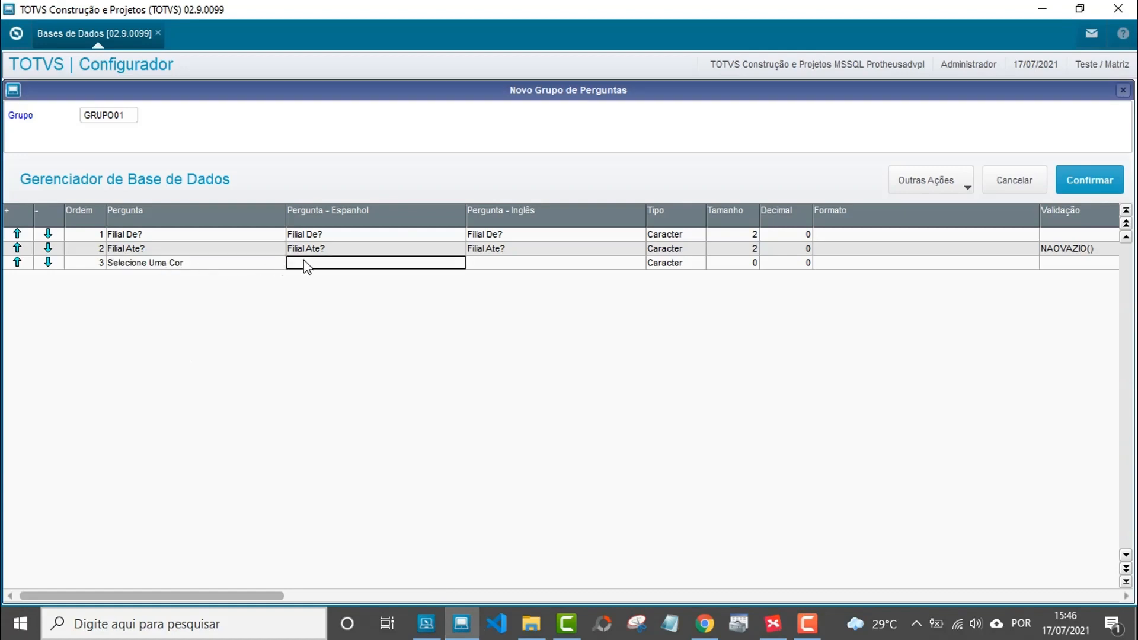
{"action": "double_click", "coordinate": [304, 262]}
{"action": "key", "text": "ctrl+v"}
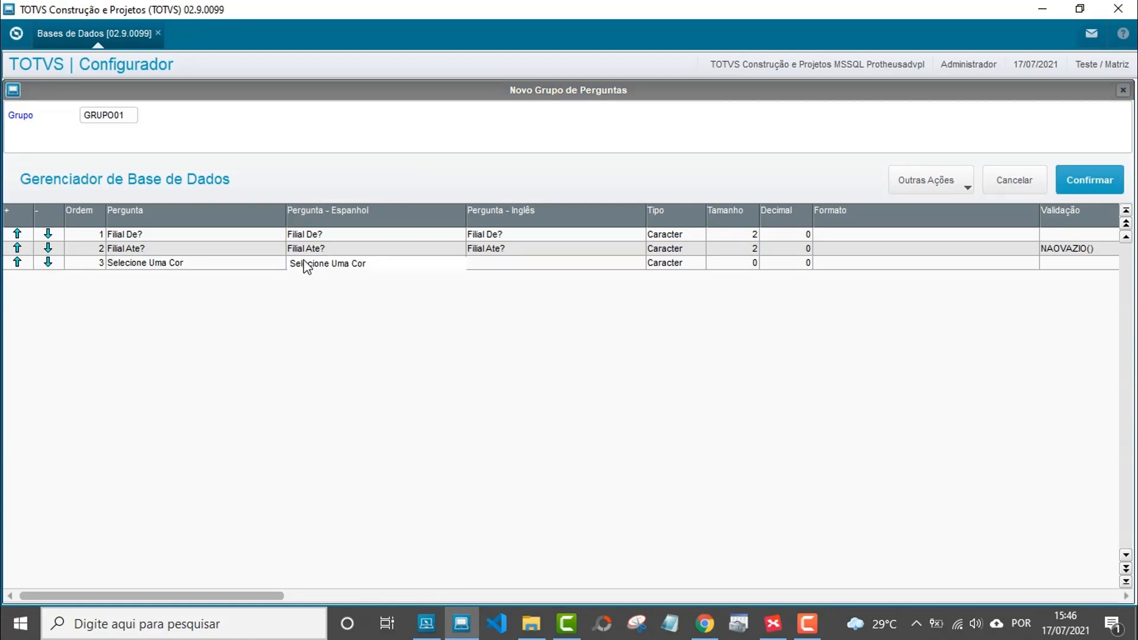
{"action": "key", "text": "Return"}
{"action": "double_click", "coordinate": [493, 262]}
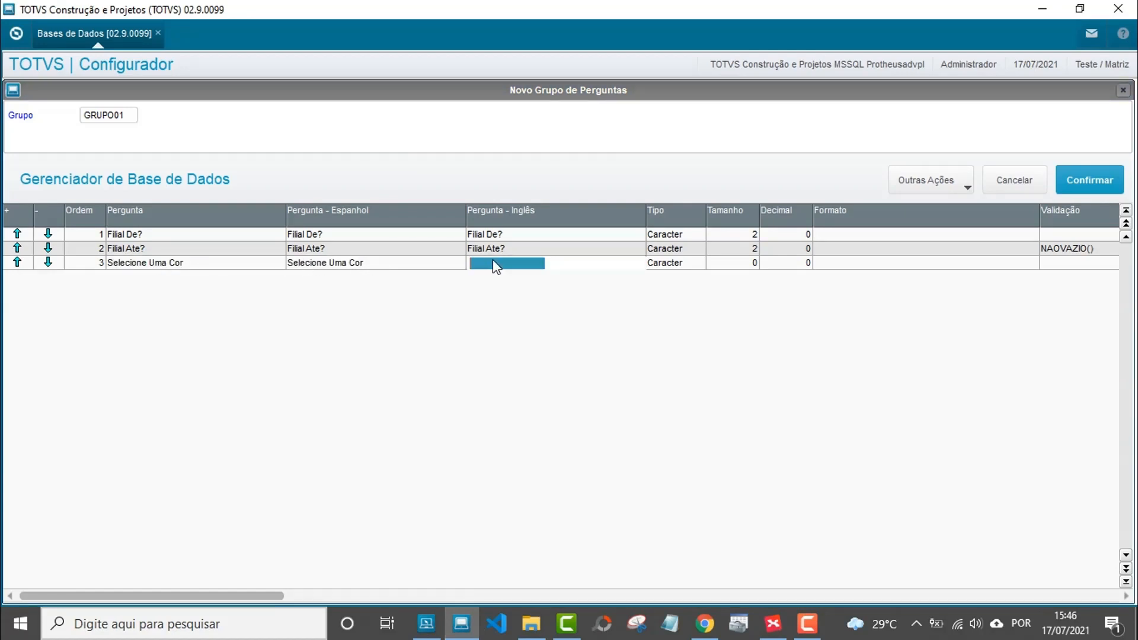
{"action": "key", "text": "ctrl+v"}
{"action": "key", "text": "Return"}
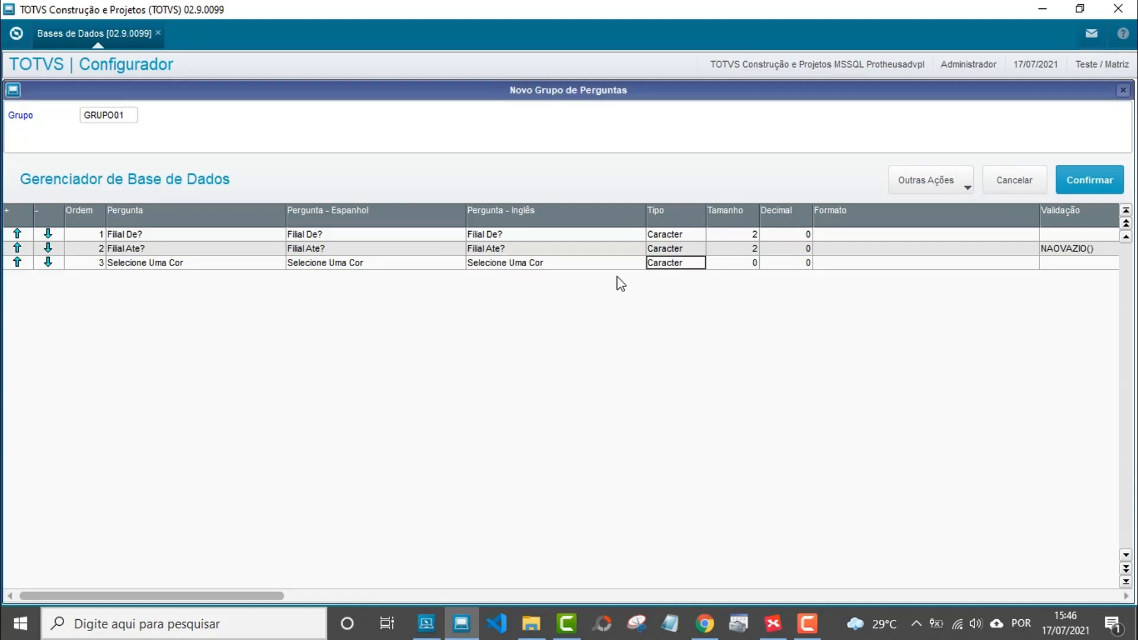
Following the mind map, set question 3 to type Numérico with size 1.
{"action": "left_click", "coordinate": [775, 622]}
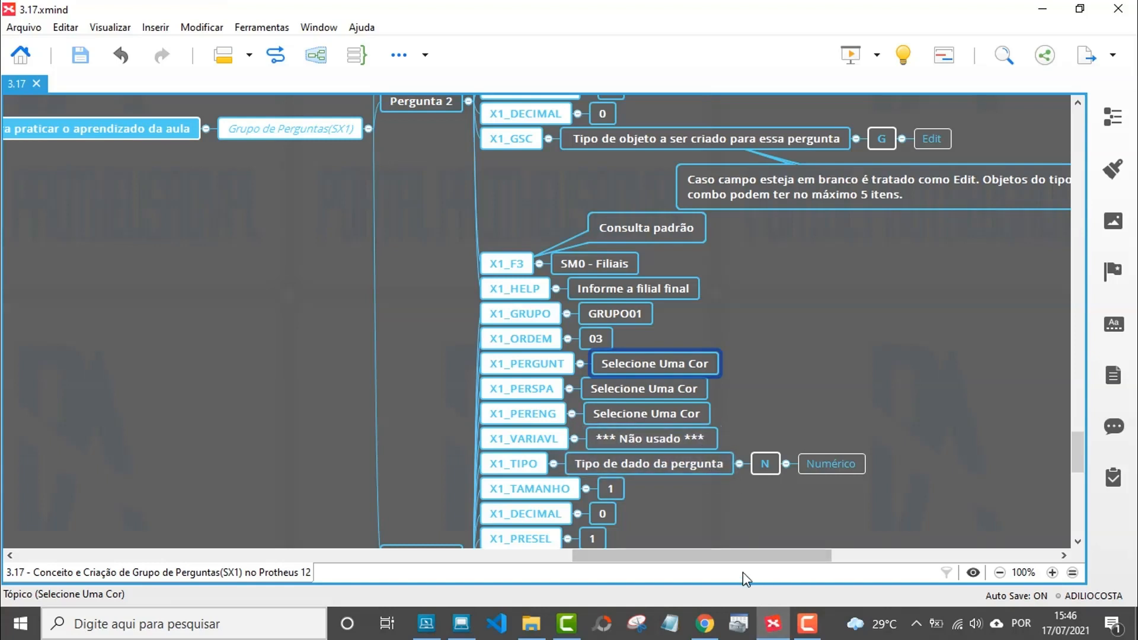
{"action": "left_click", "coordinate": [775, 622]}
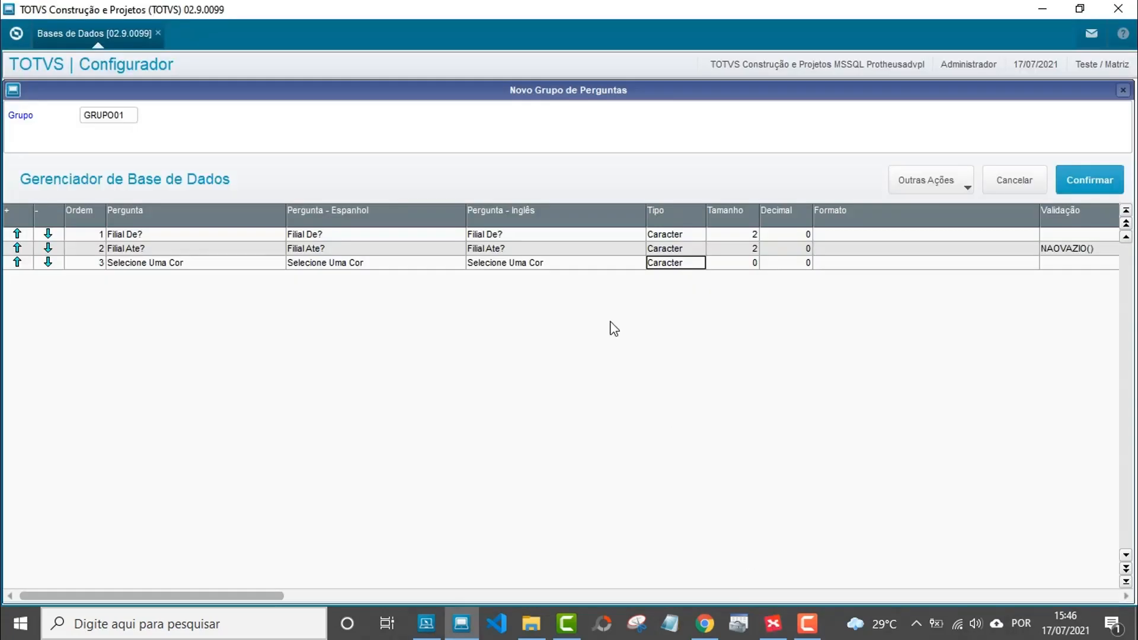
{"action": "double_click", "coordinate": [673, 269]}
{"action": "left_click", "coordinate": [673, 269]}
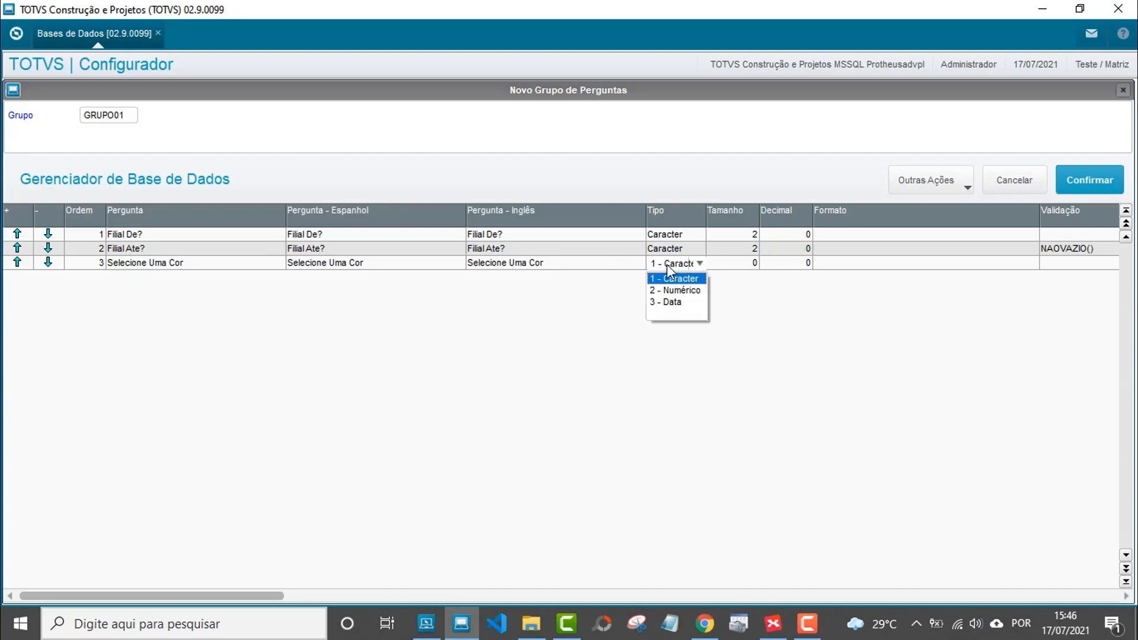
{"action": "left_click", "coordinate": [667, 288]}
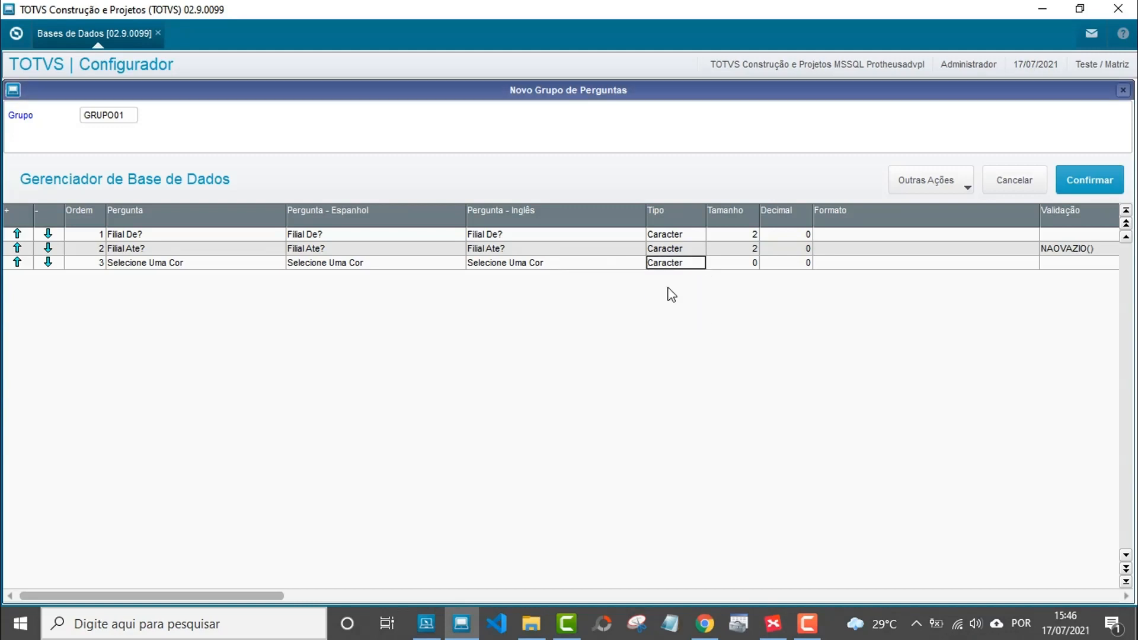
{"action": "double_click", "coordinate": [746, 266]}
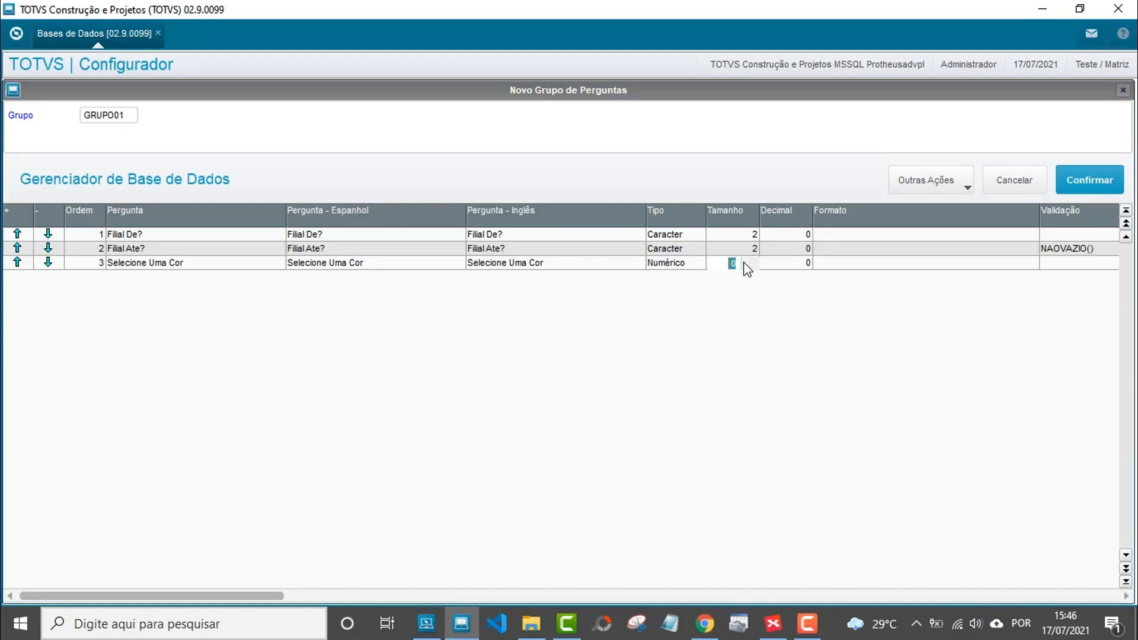
{"action": "type", "text": "1"}
{"action": "key", "text": "Return"}
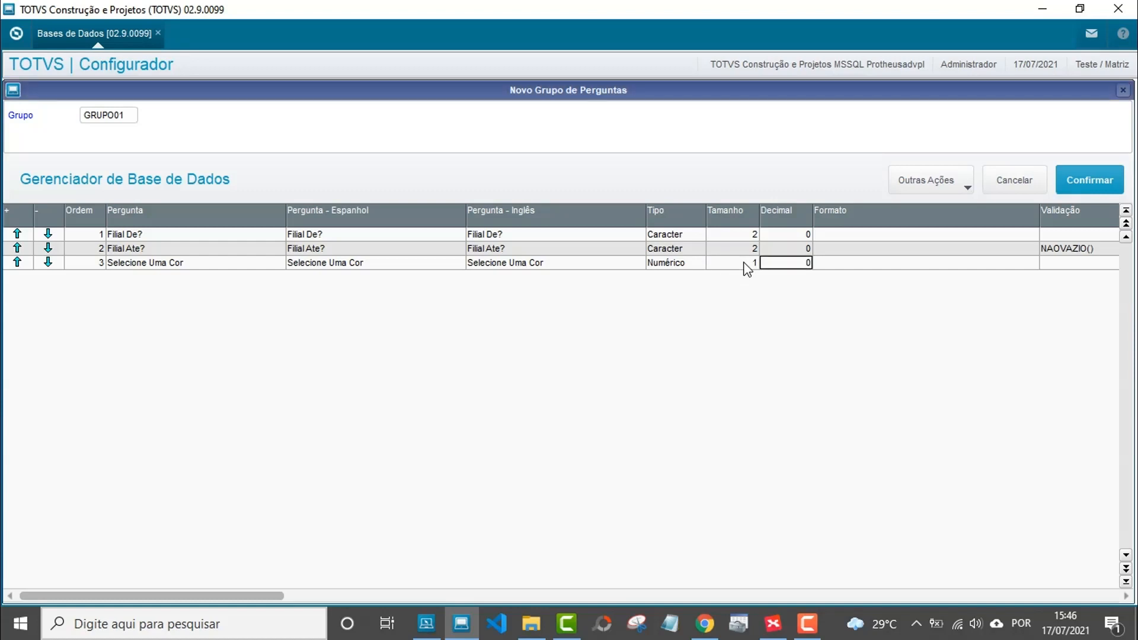
Give question 3 the validation NAOVAZIO().
{"action": "left_click", "coordinate": [774, 623]}
{"action": "scroll", "coordinate": [759, 471], "scroll_direction": "down", "scroll_amount": 2}
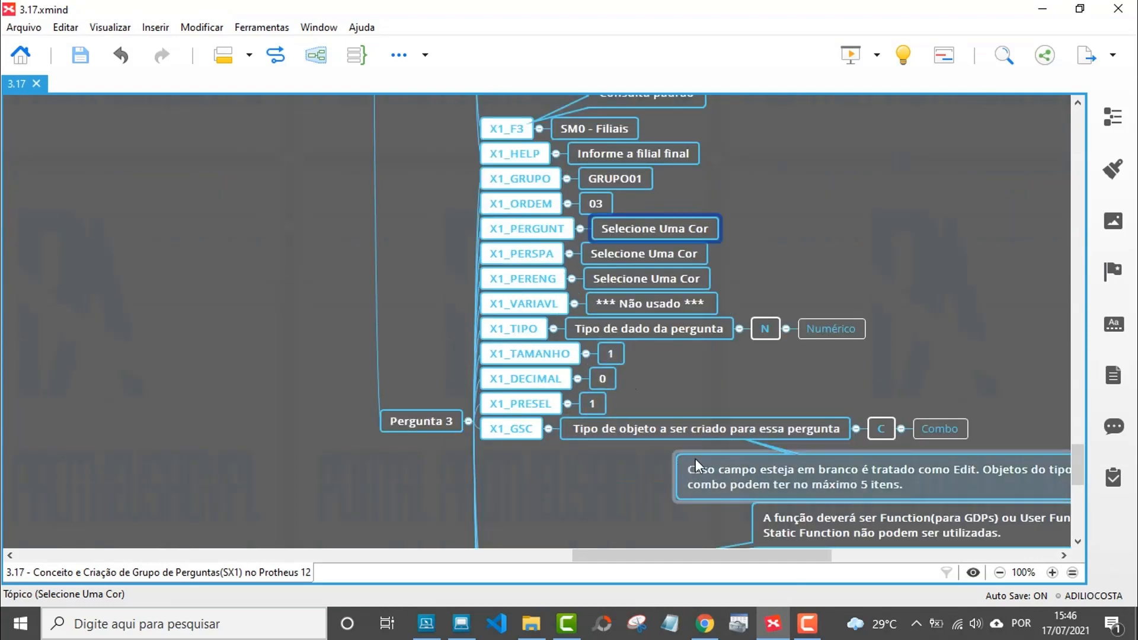
{"action": "left_click", "coordinate": [461, 624]}
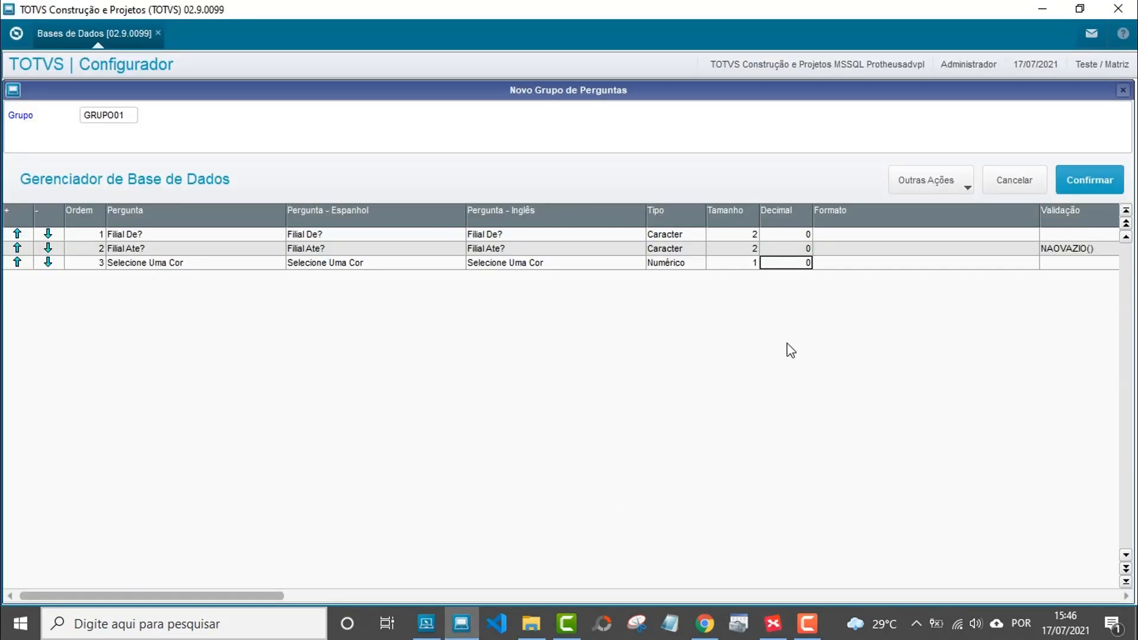
{"action": "key", "text": "Right"}
{"action": "key", "text": "Right"}
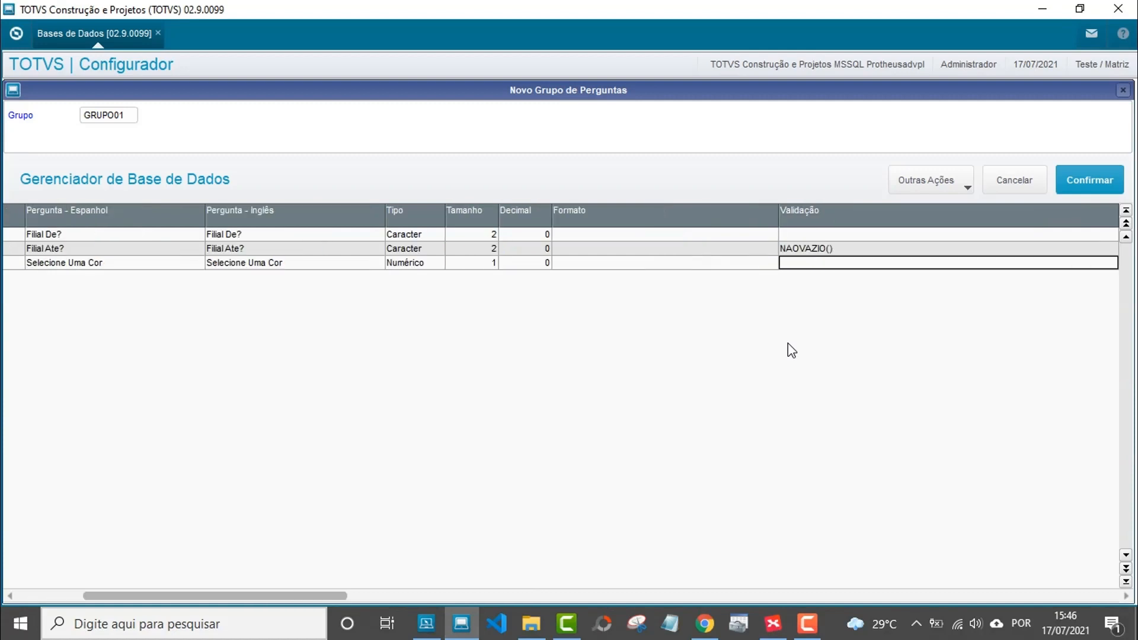
{"action": "key", "text": "Return"}
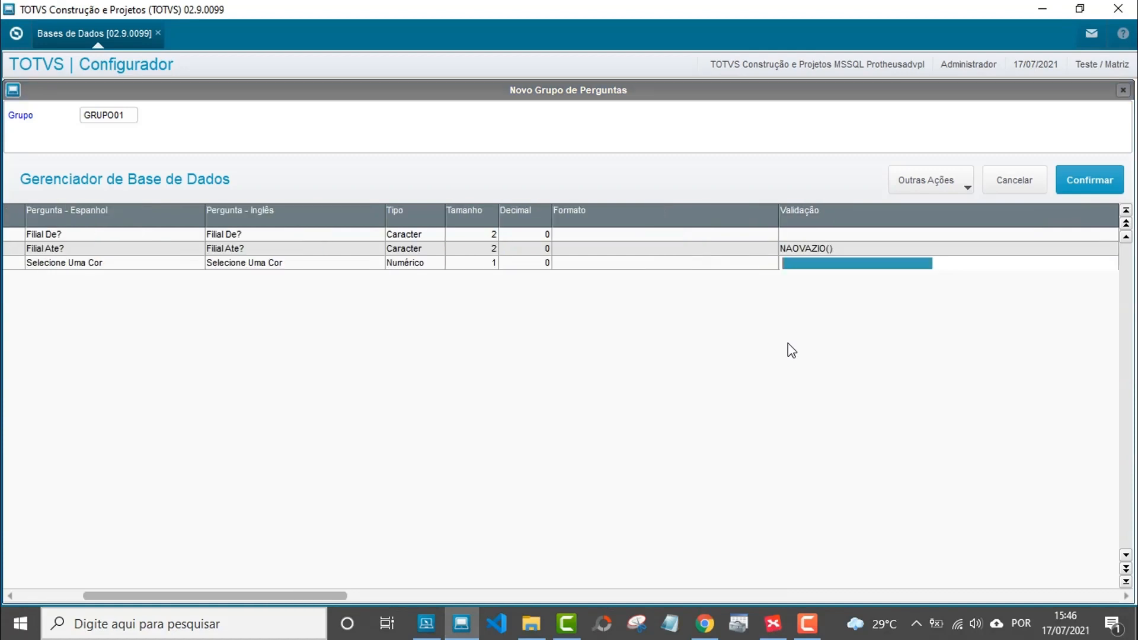
{"action": "type", "text": "NAOV"}
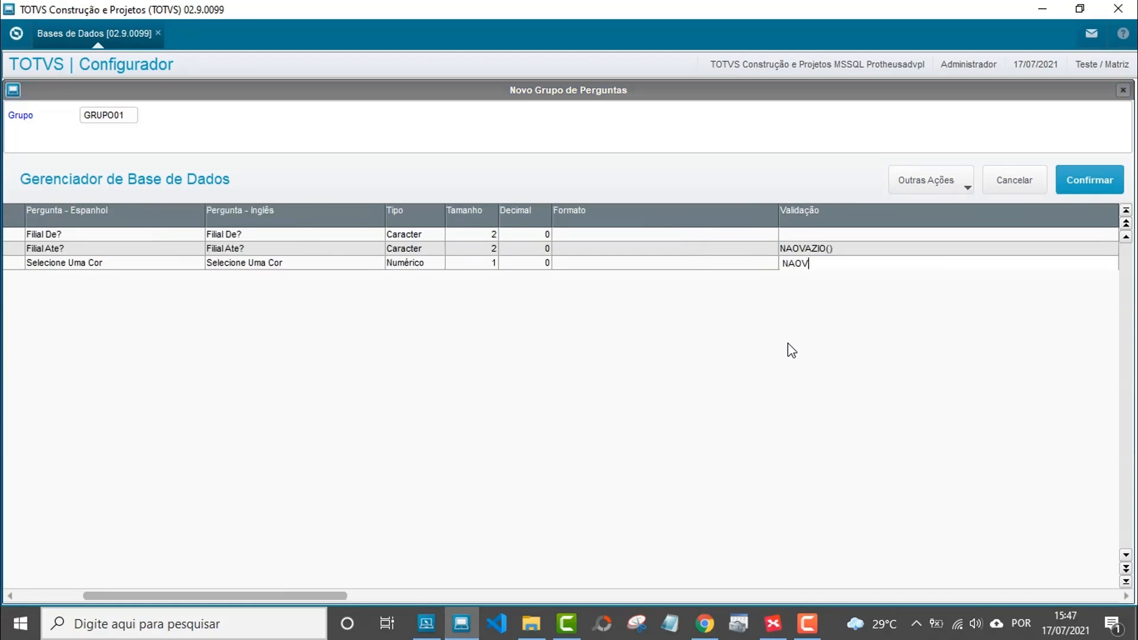
{"action": "type", "text": "AZIO()"}
{"action": "key", "text": "Return"}
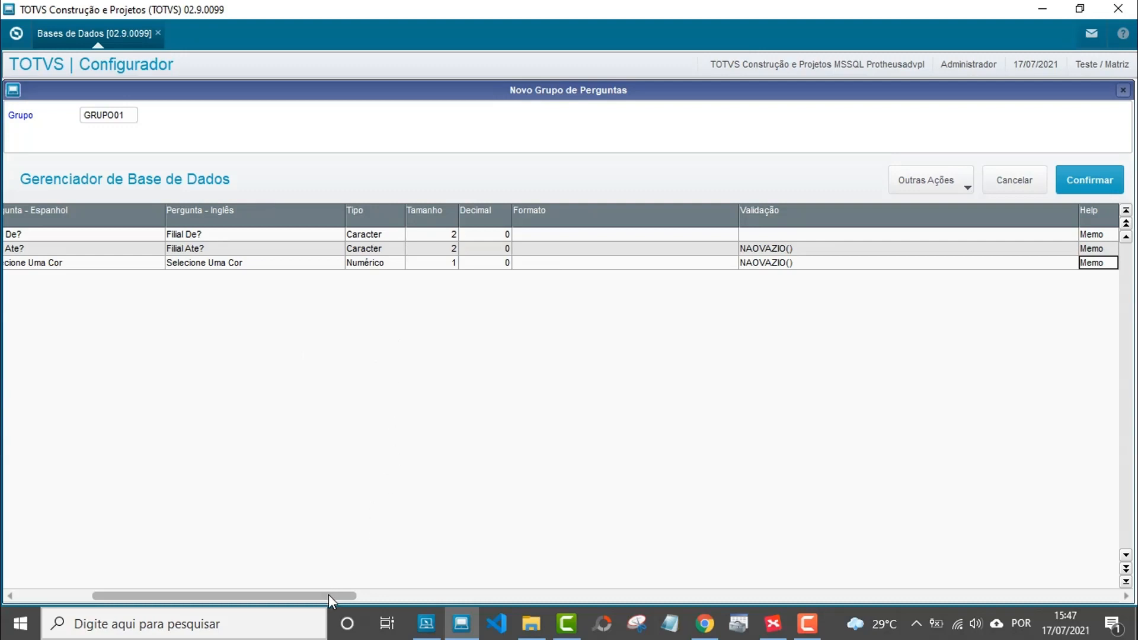
Change question 3's data type to 1 - Caracter.
{"action": "left_click_drag", "start_coordinate": [329, 595], "coordinate": [296, 595]}
{"action": "left_click", "coordinate": [501, 266]}
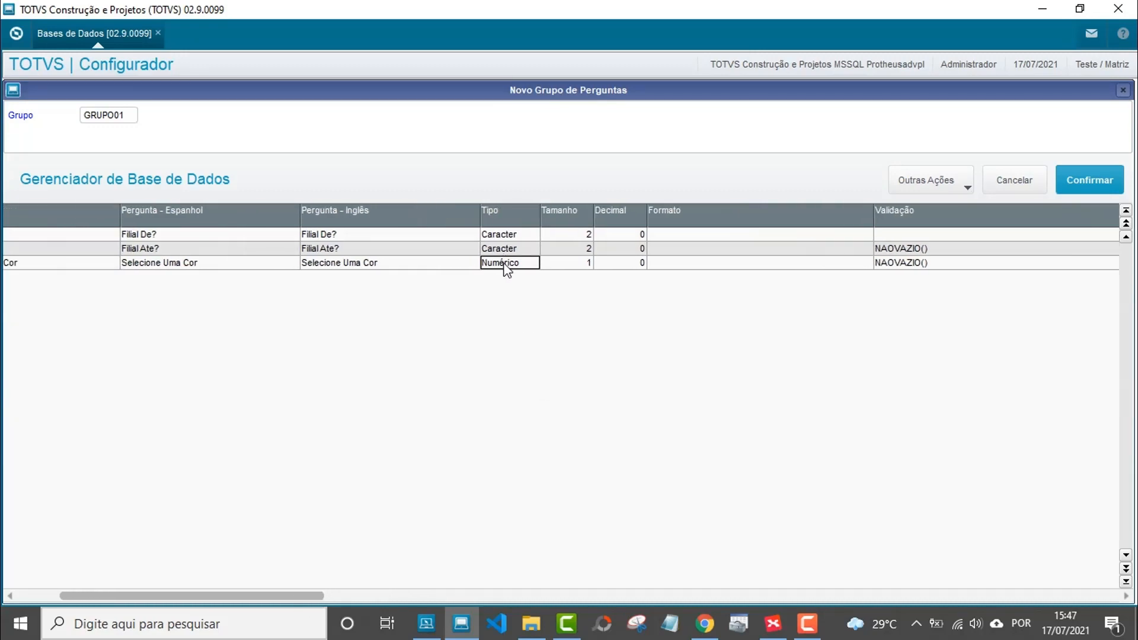
{"action": "left_click", "coordinate": [504, 265]}
{"action": "left_click", "coordinate": [505, 266]}
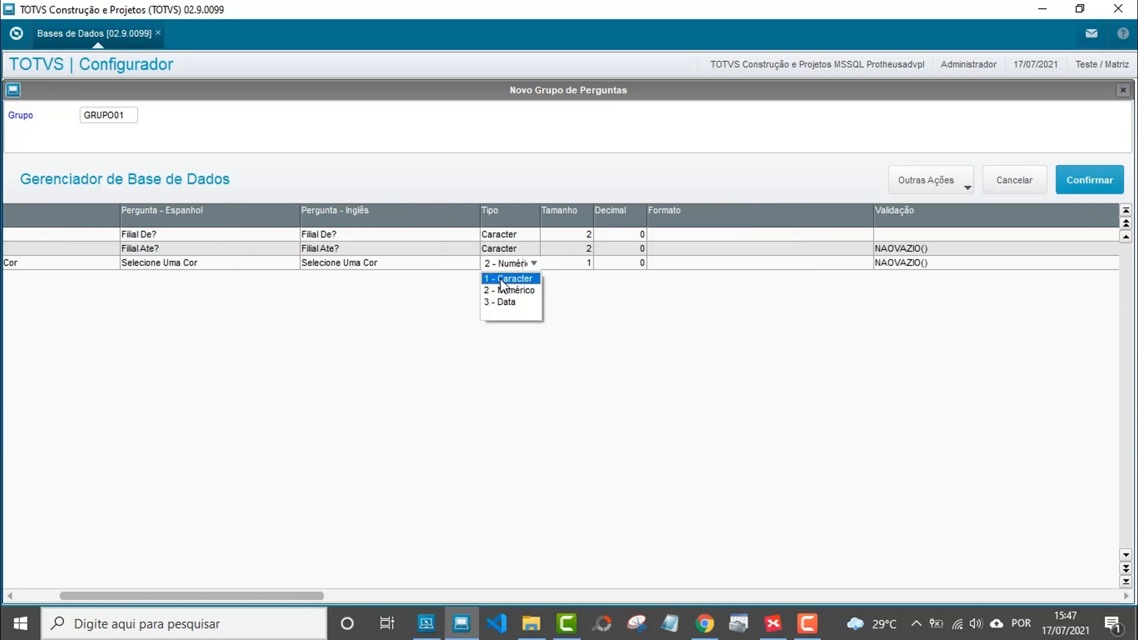
{"action": "left_click", "coordinate": [502, 280]}
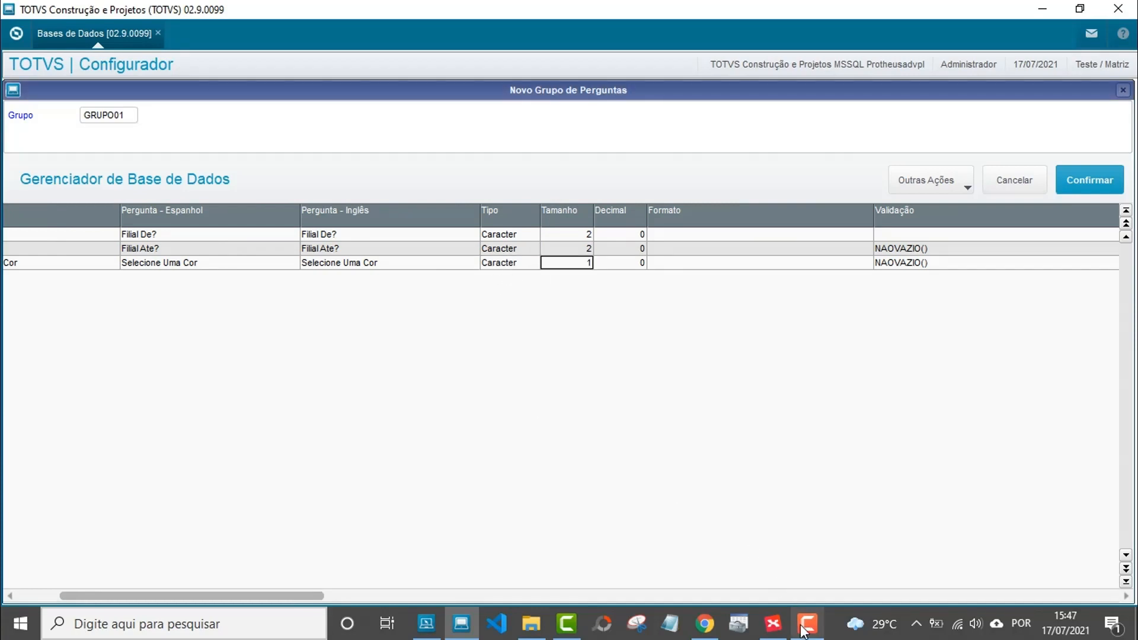
{"action": "left_click", "coordinate": [773, 624]}
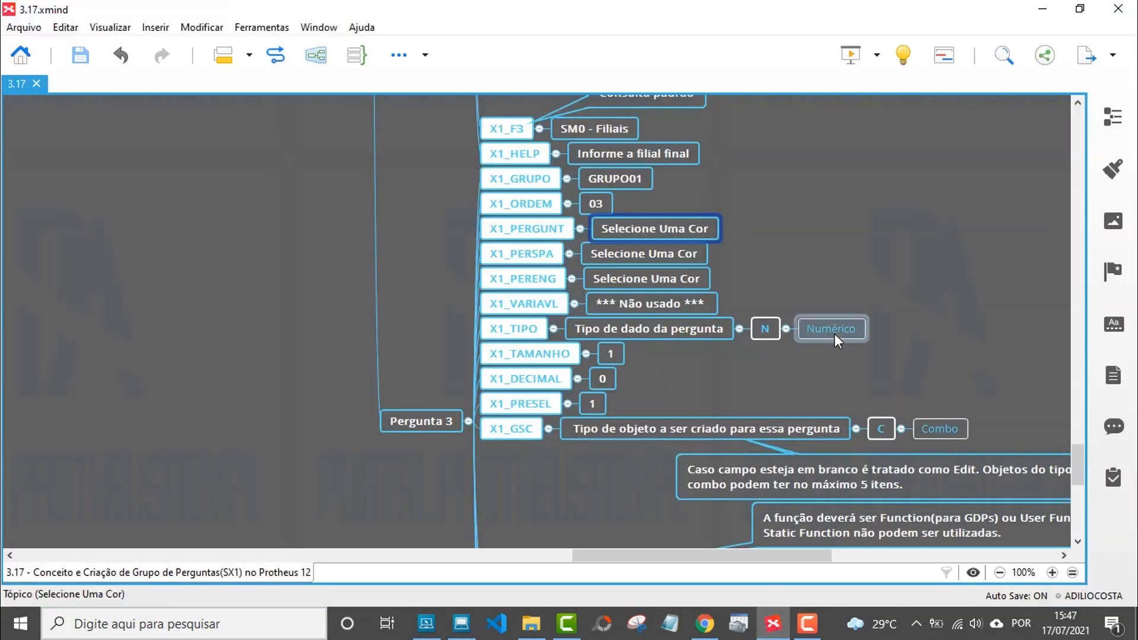
Change Pergunta 3's X1_TIPO topics from N / Numérico to C / Caractere.
{"action": "double_click", "coordinate": [767, 330]}
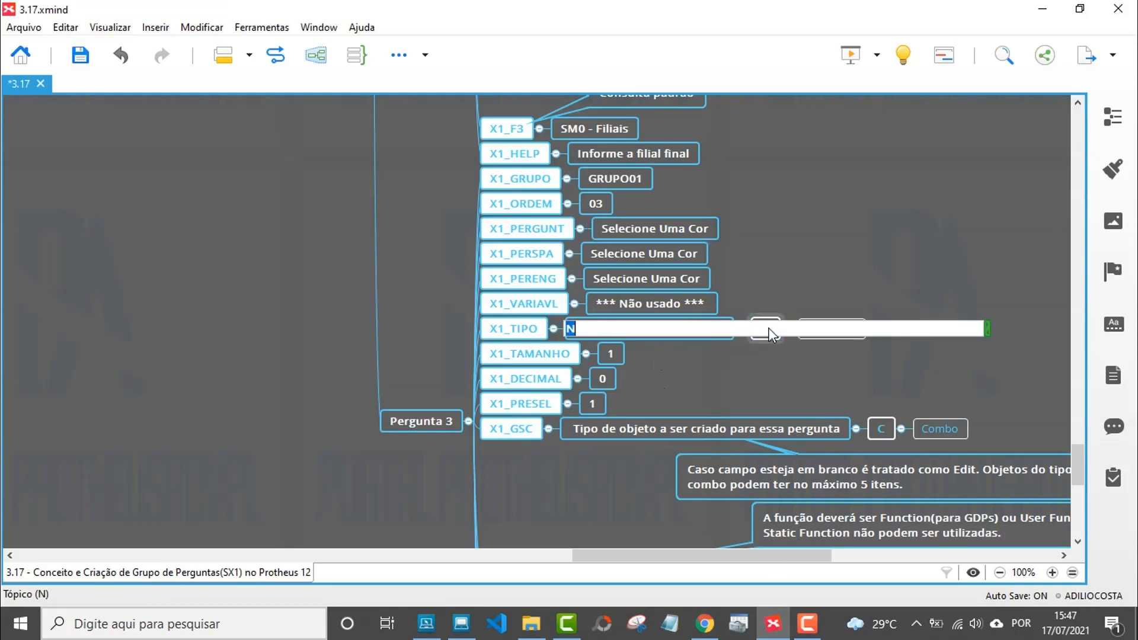
{"action": "type", "text": "C"}
{"action": "key", "text": "Return"}
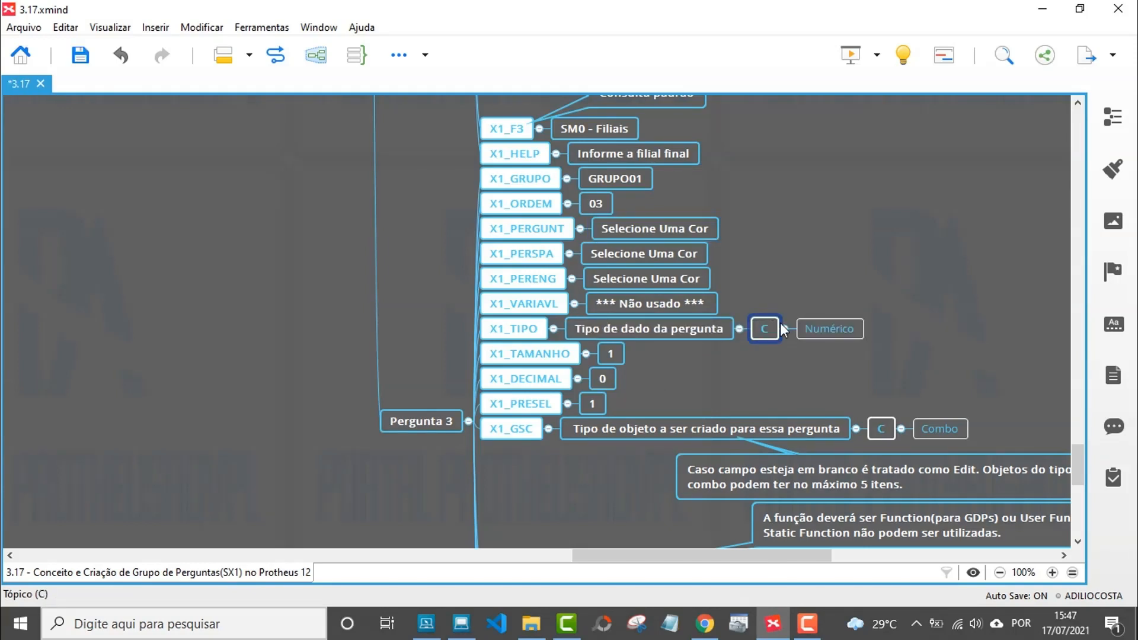
{"action": "left_click", "coordinate": [815, 328]}
{"action": "left_click", "coordinate": [816, 329]}
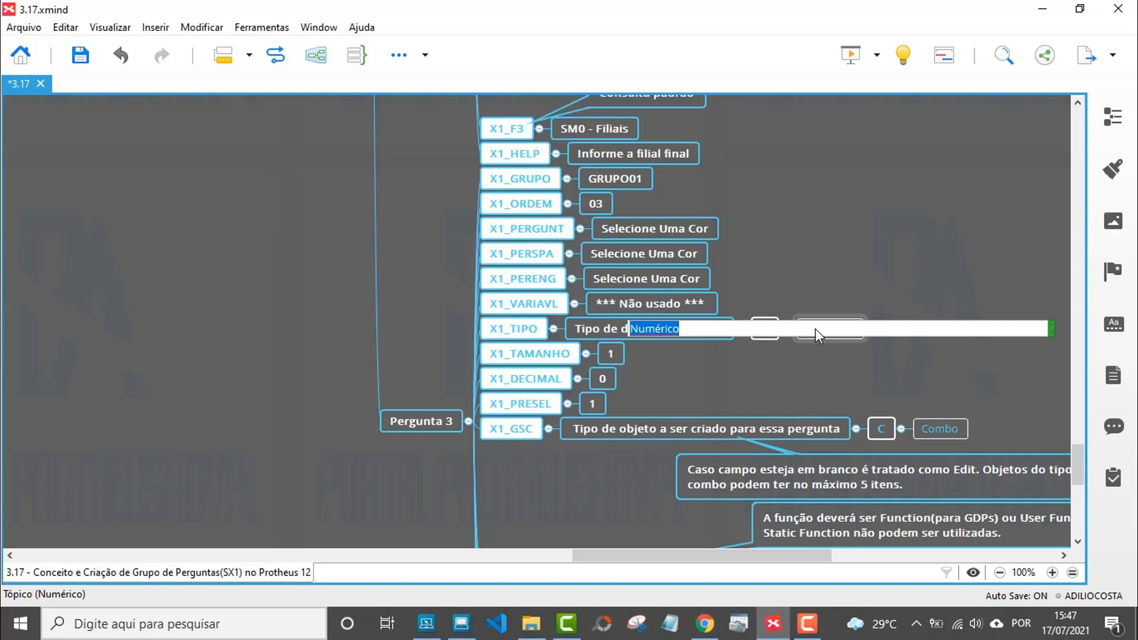
{"action": "type", "text": "Ca"}
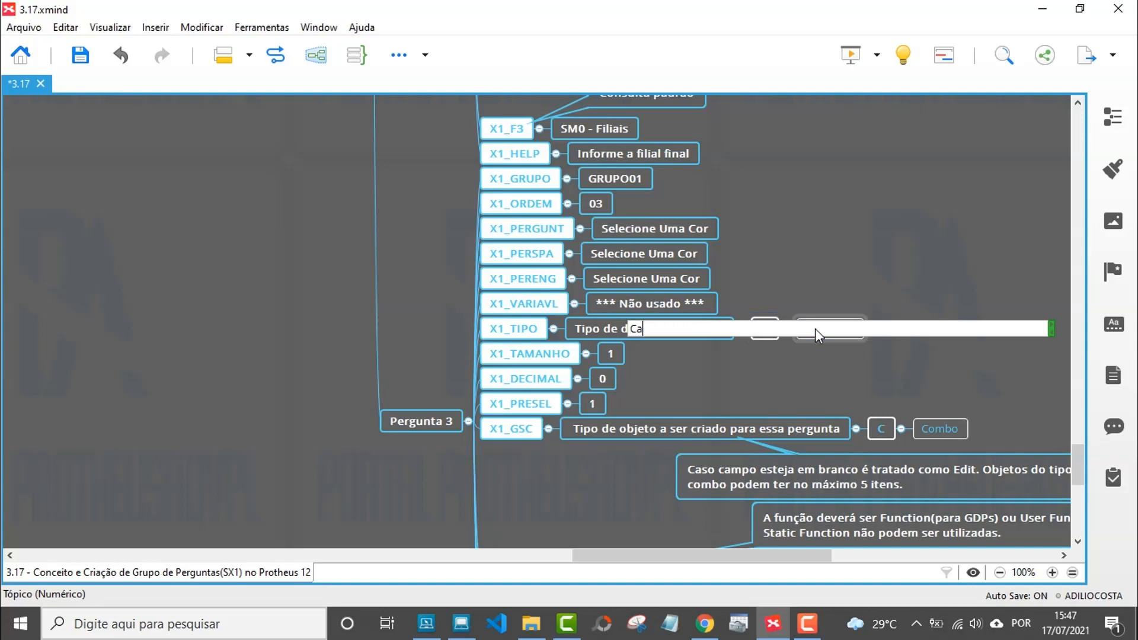
{"action": "type", "text": "ractere"}
{"action": "key", "text": "Return"}
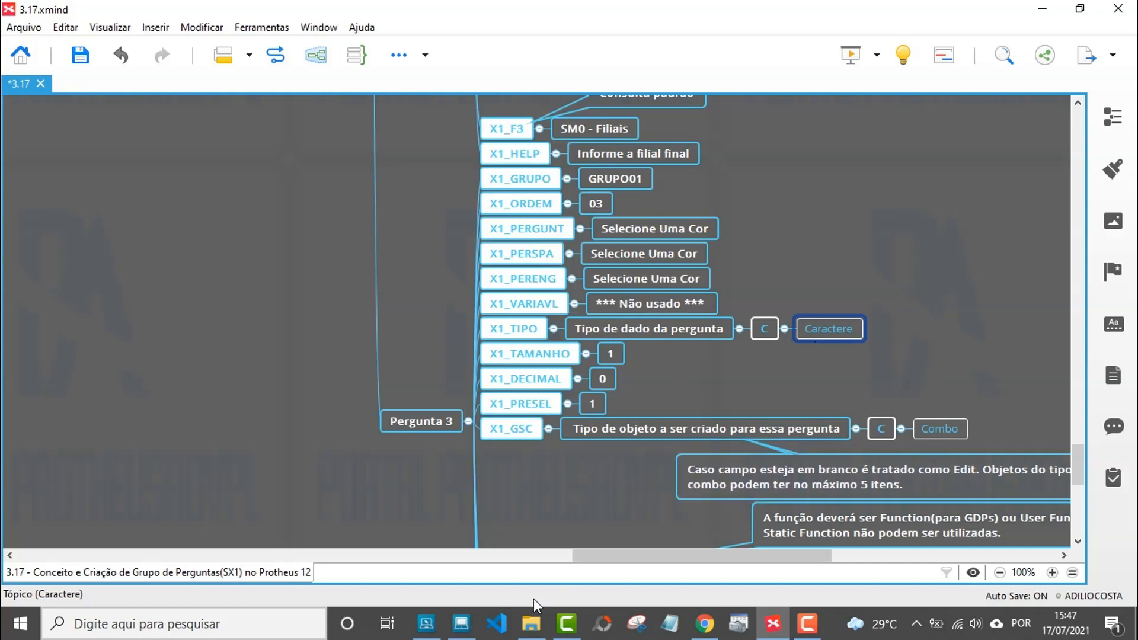
Enter the help text 'Selecione uma cor.' for question 3 and save it.
{"action": "left_click", "coordinate": [460, 622]}
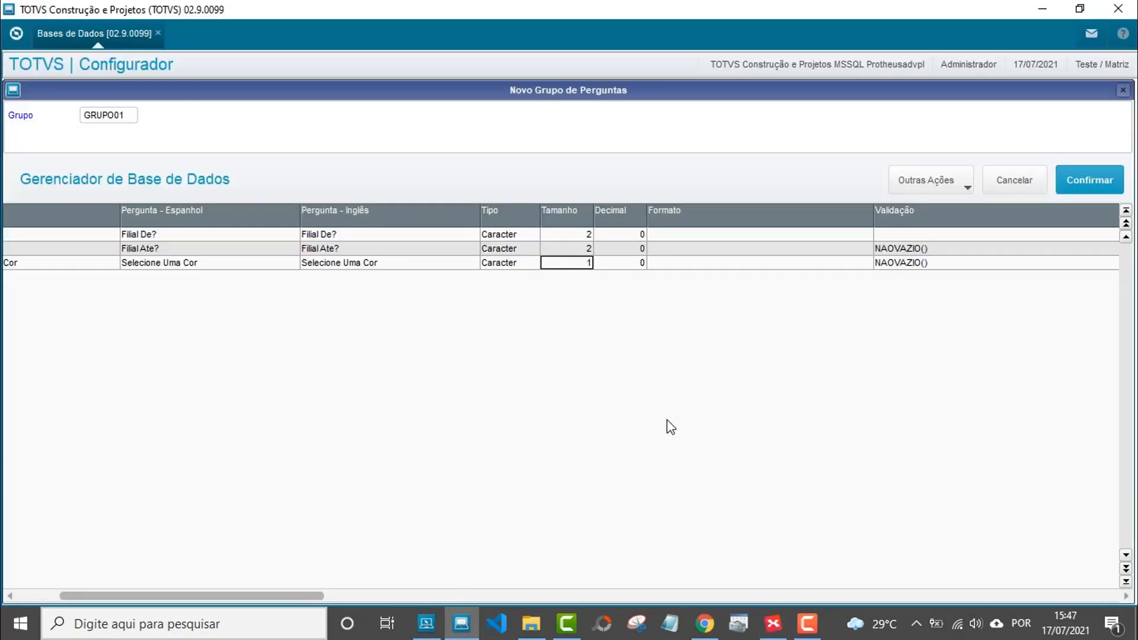
{"action": "left_click", "coordinate": [738, 267]}
{"action": "key", "text": "Right"}
{"action": "key", "text": "Right"}
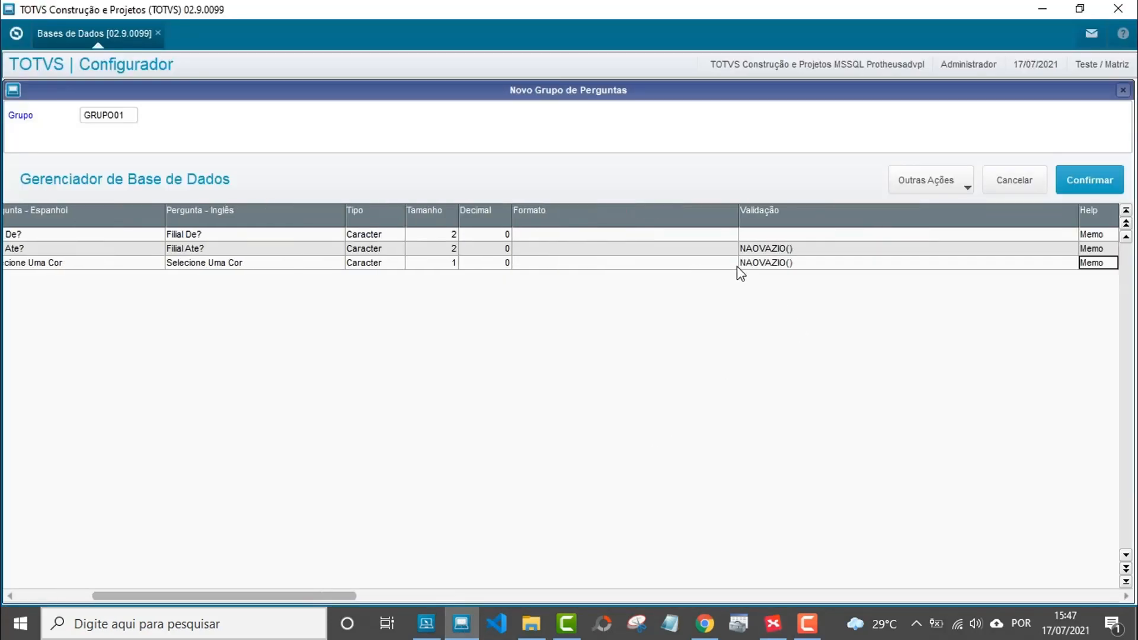
{"action": "key", "text": "Right"}
{"action": "key", "text": "Left"}
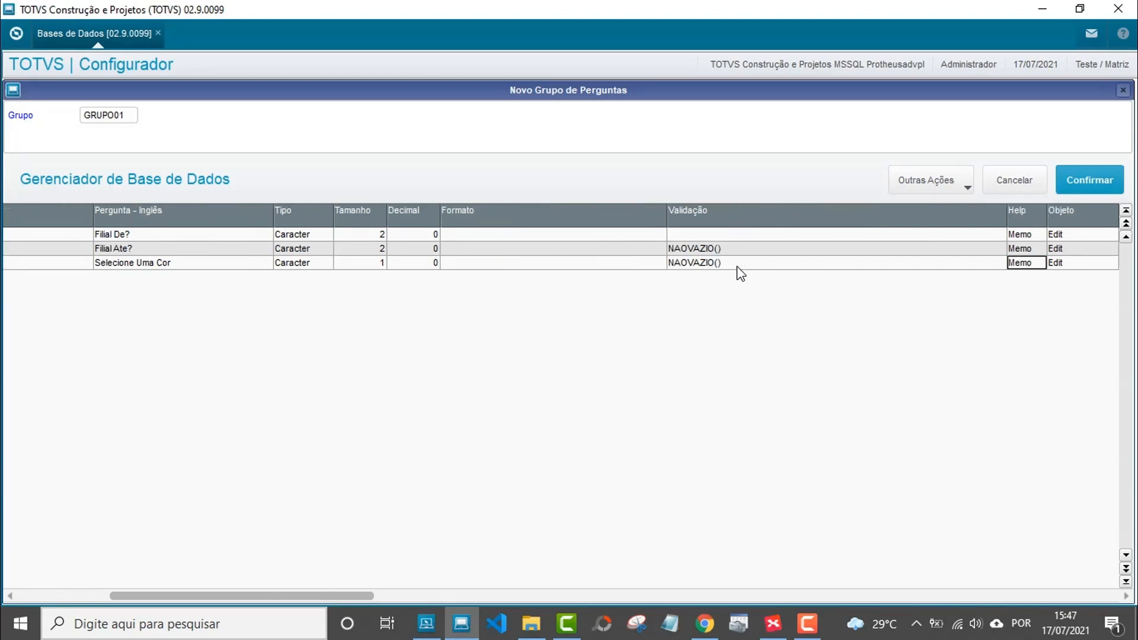
{"action": "key", "text": "Return"}
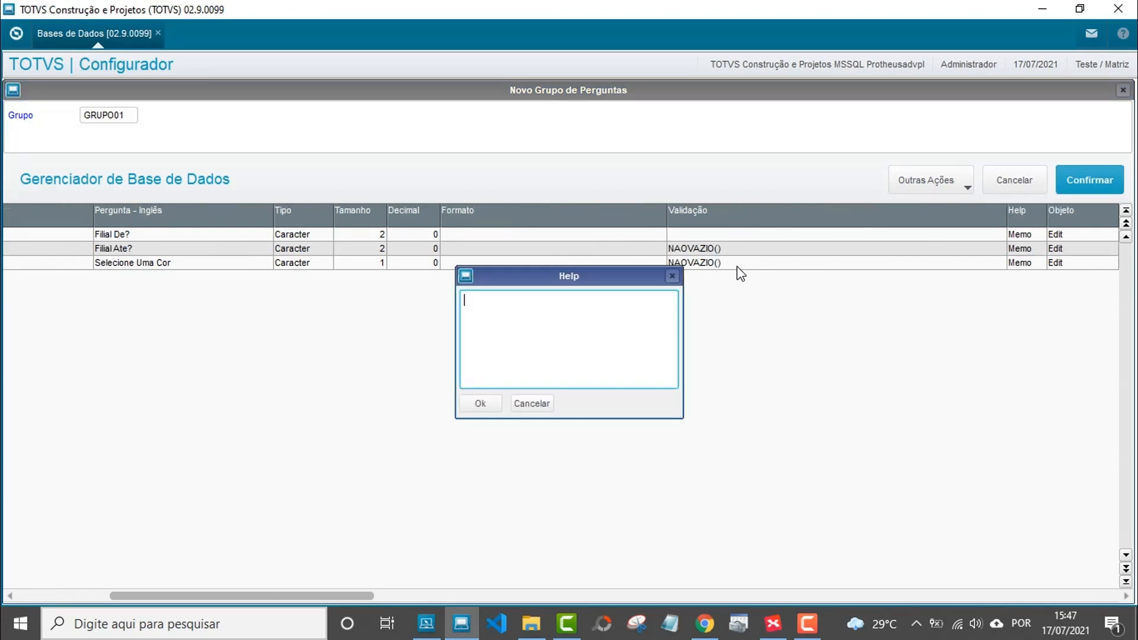
{"action": "type", "text": "Selecione uma cor."}
{"action": "left_click", "coordinate": [474, 408]}
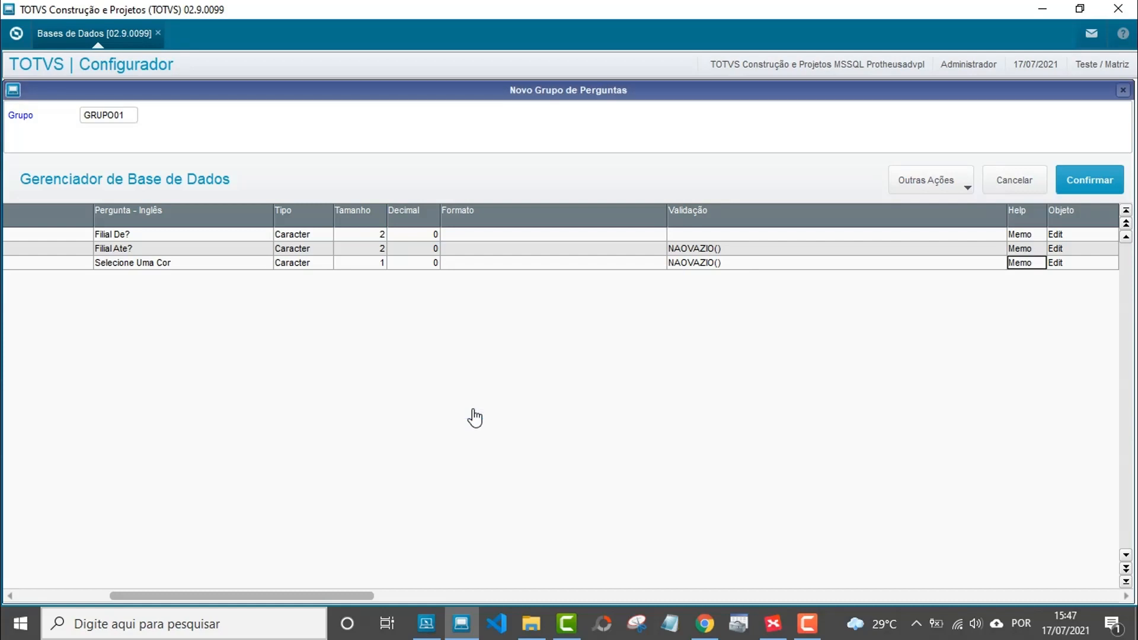
Set question 3's object type to Combo.
{"action": "double_click", "coordinate": [1062, 265]}
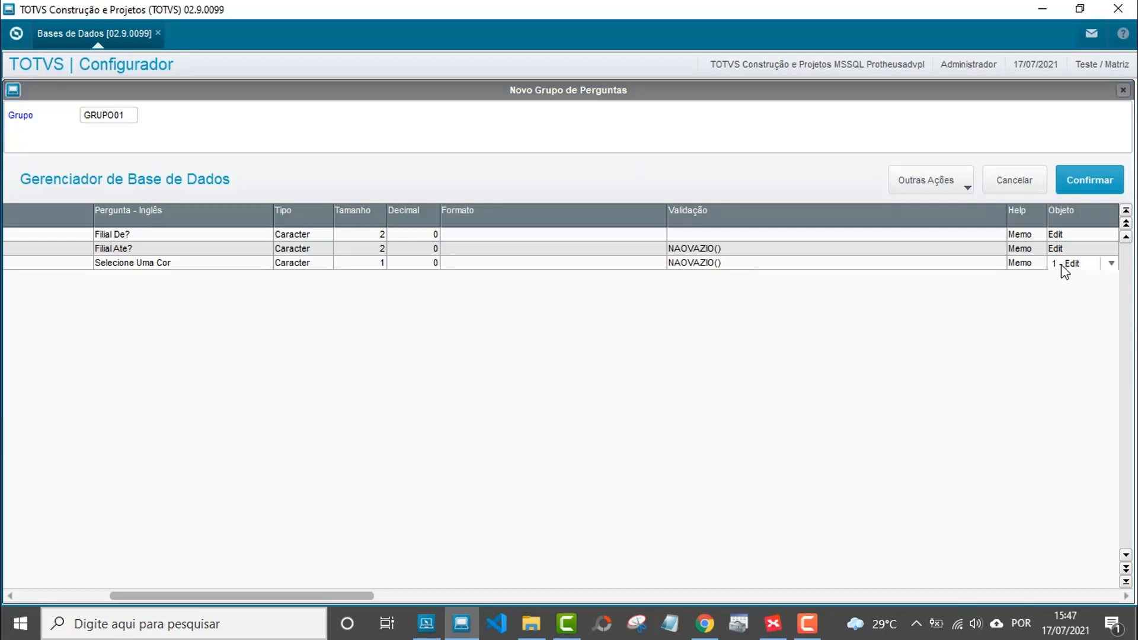
{"action": "left_click", "coordinate": [1064, 264]}
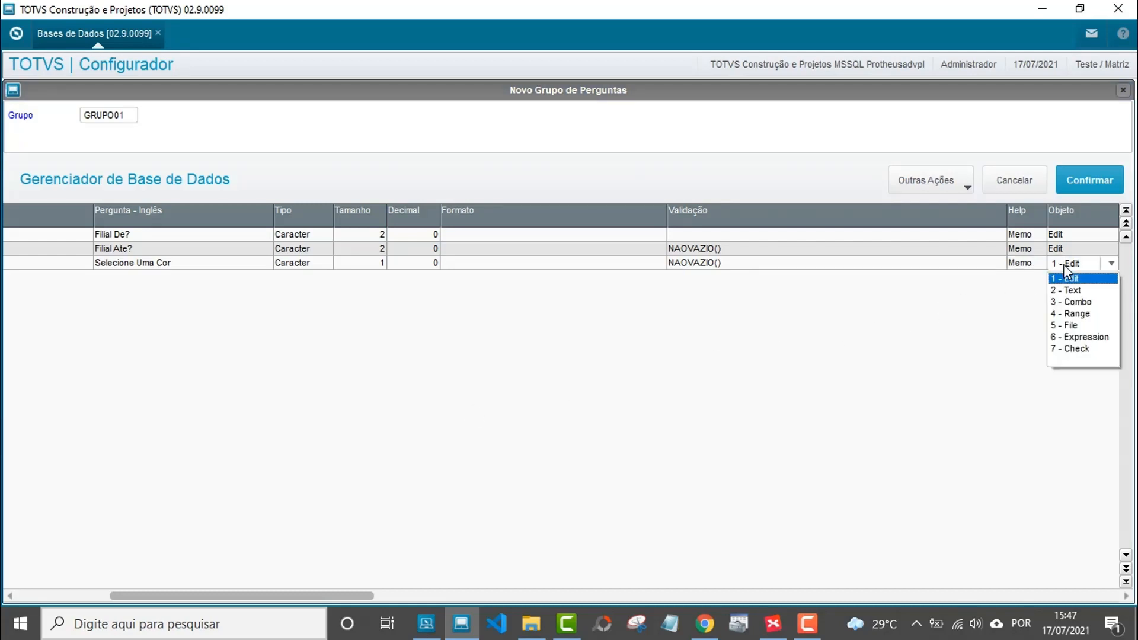
{"action": "left_click", "coordinate": [1073, 301]}
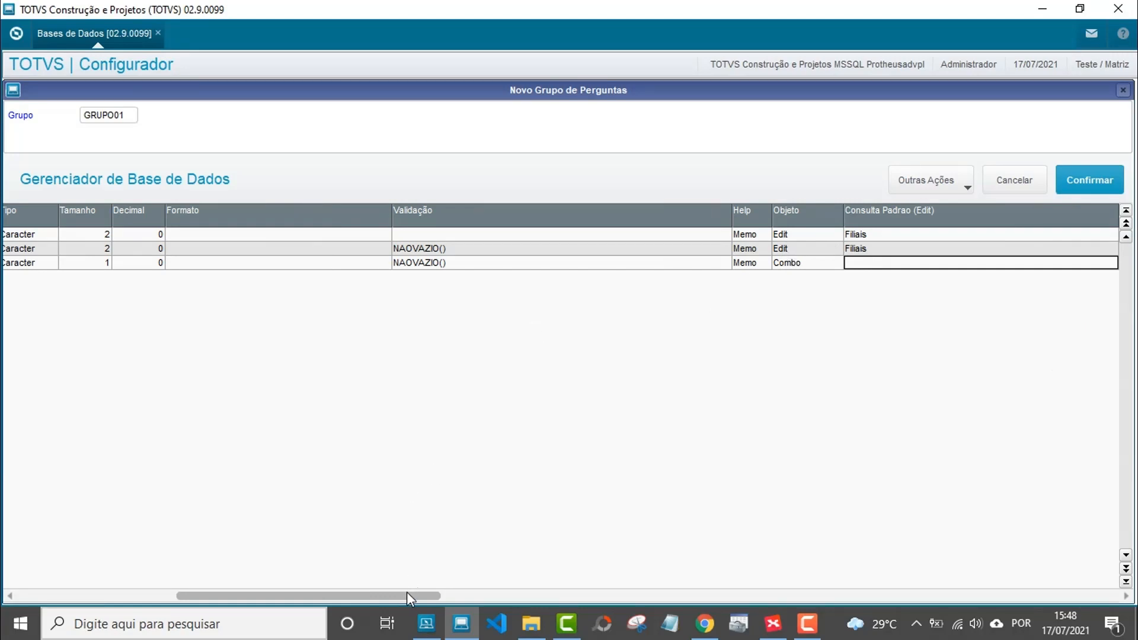
Scroll the grid right to question 3's Pre Selecao (Combo) and item columns.
{"action": "left_click_drag", "start_coordinate": [407, 592], "coordinate": [478, 587]}
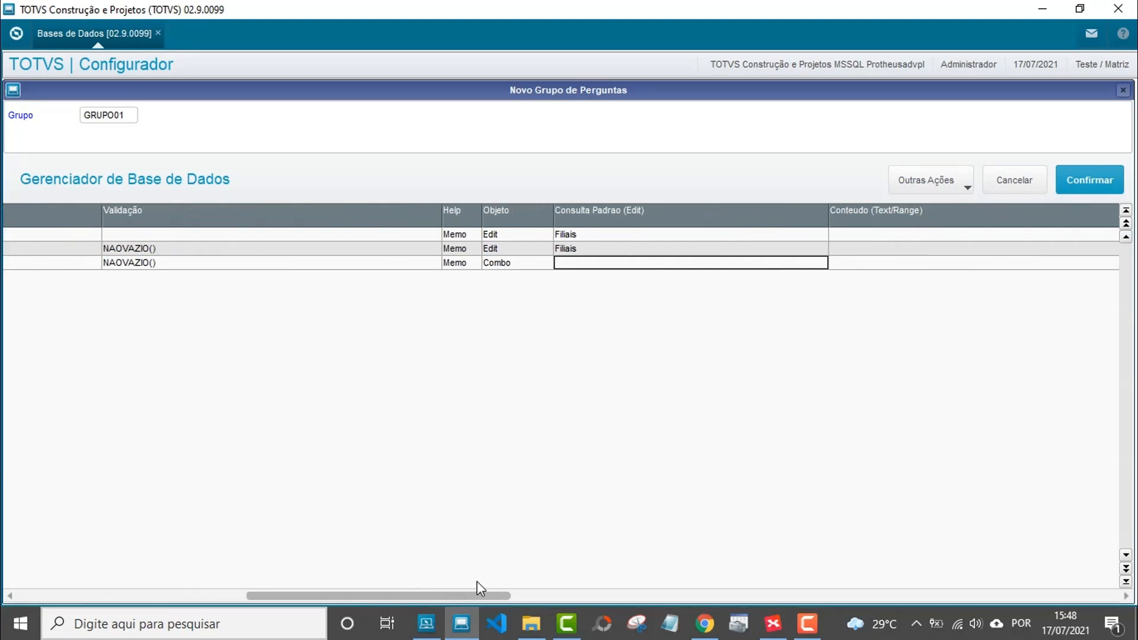
{"action": "left_click", "coordinate": [863, 262]}
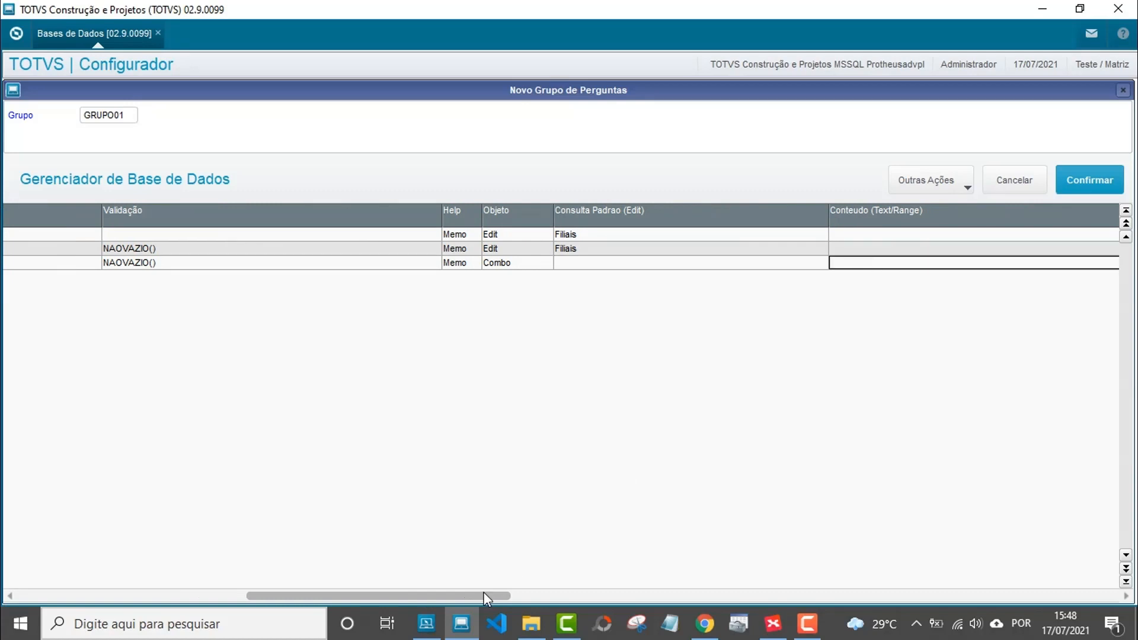
{"action": "left_click_drag", "start_coordinate": [485, 593], "coordinate": [536, 590]}
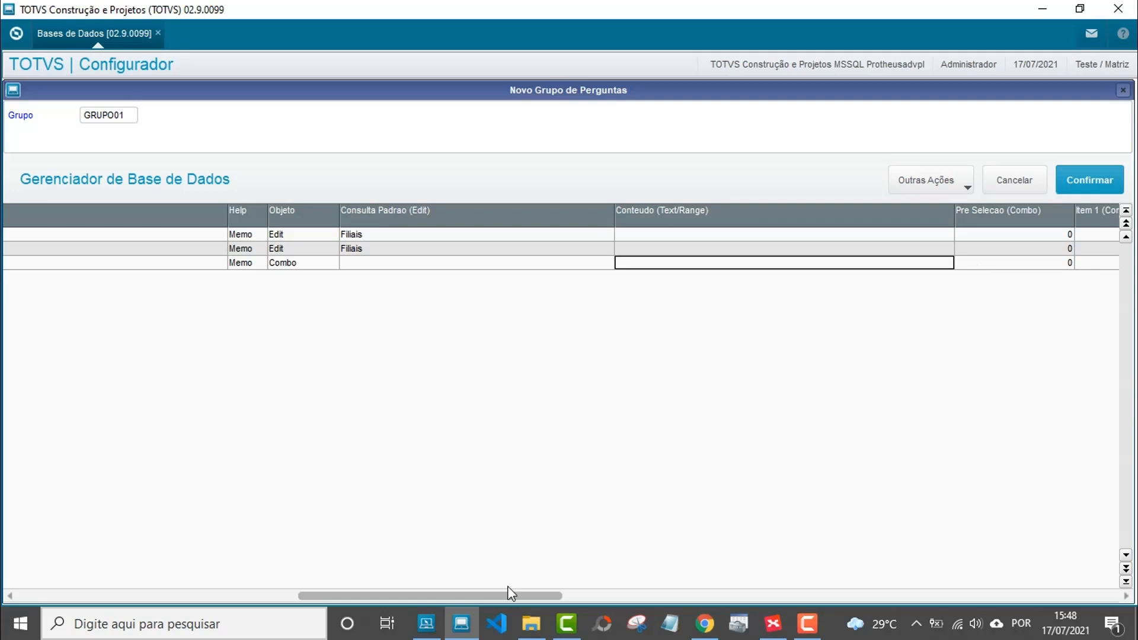
{"action": "left_click_drag", "start_coordinate": [503, 596], "coordinate": [555, 587]}
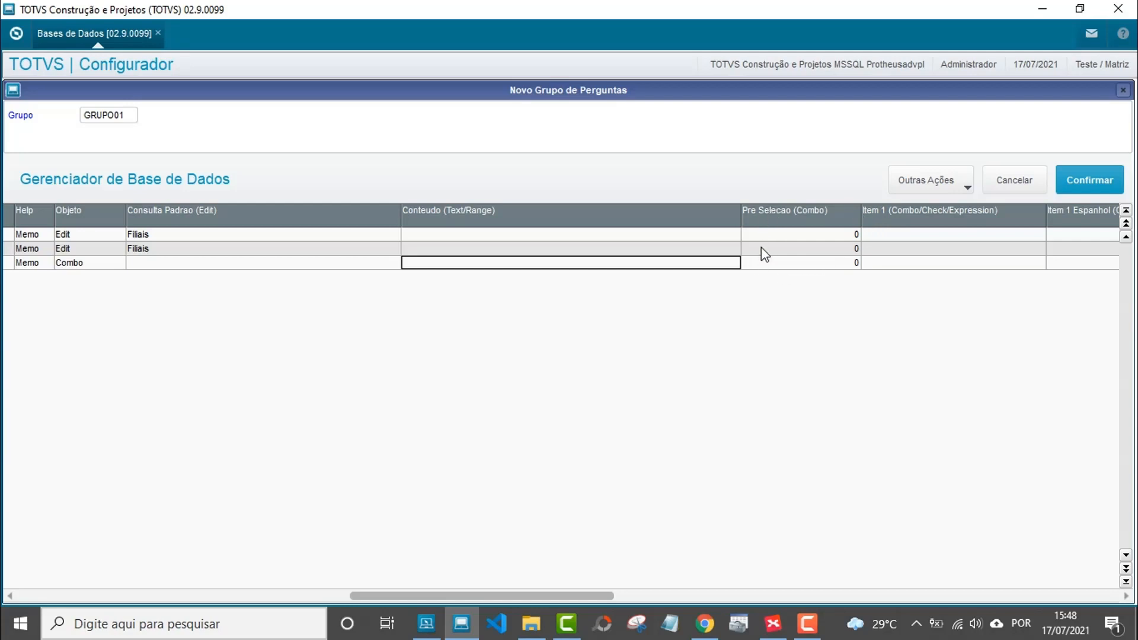
{"action": "left_click", "coordinate": [773, 263]}
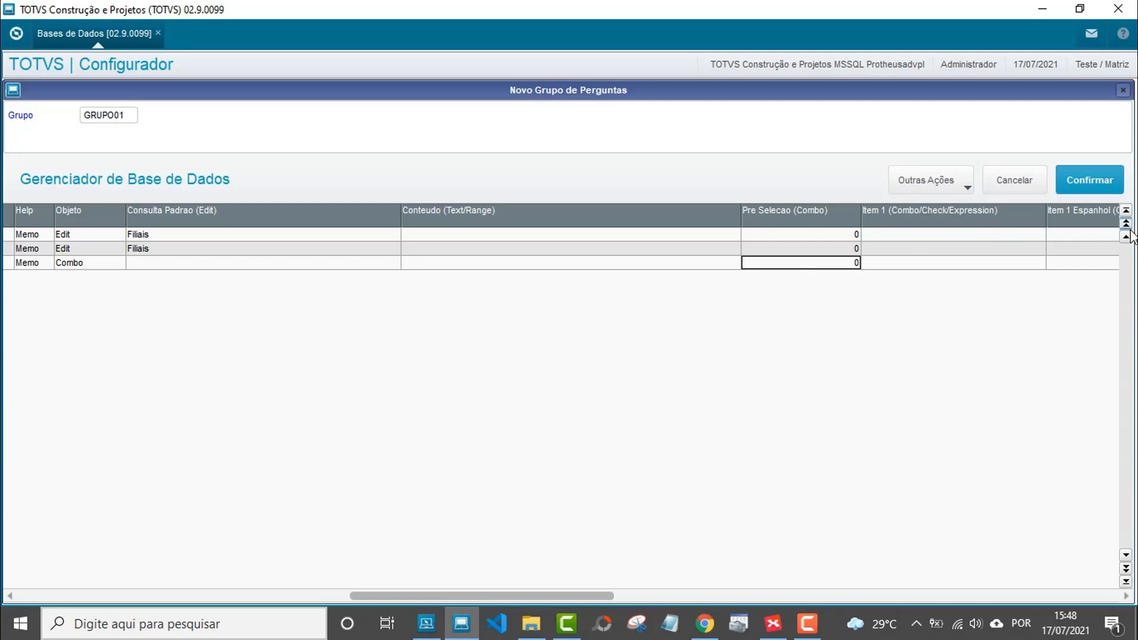
{"action": "scroll", "coordinate": [785, 208], "scroll_direction": "right", "scroll_amount": 3}
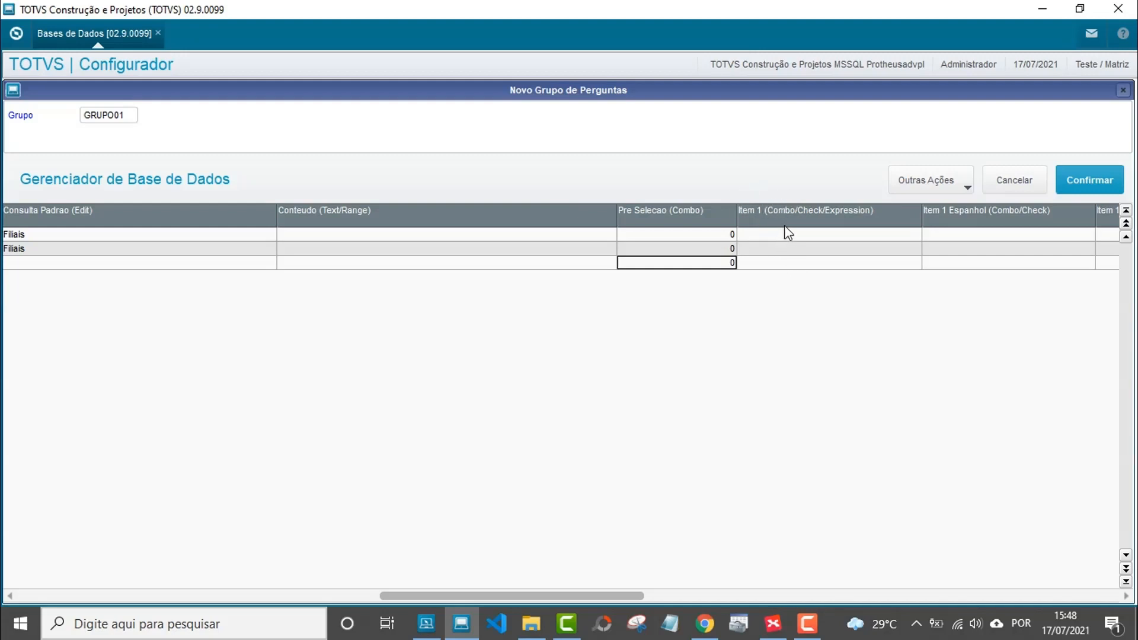
Set question 3's pre-selection to 1 and enter Vermelho as combo Item 1.
{"action": "double_click", "coordinate": [710, 265]}
{"action": "type", "text": "1"}
{"action": "key", "text": "Return"}
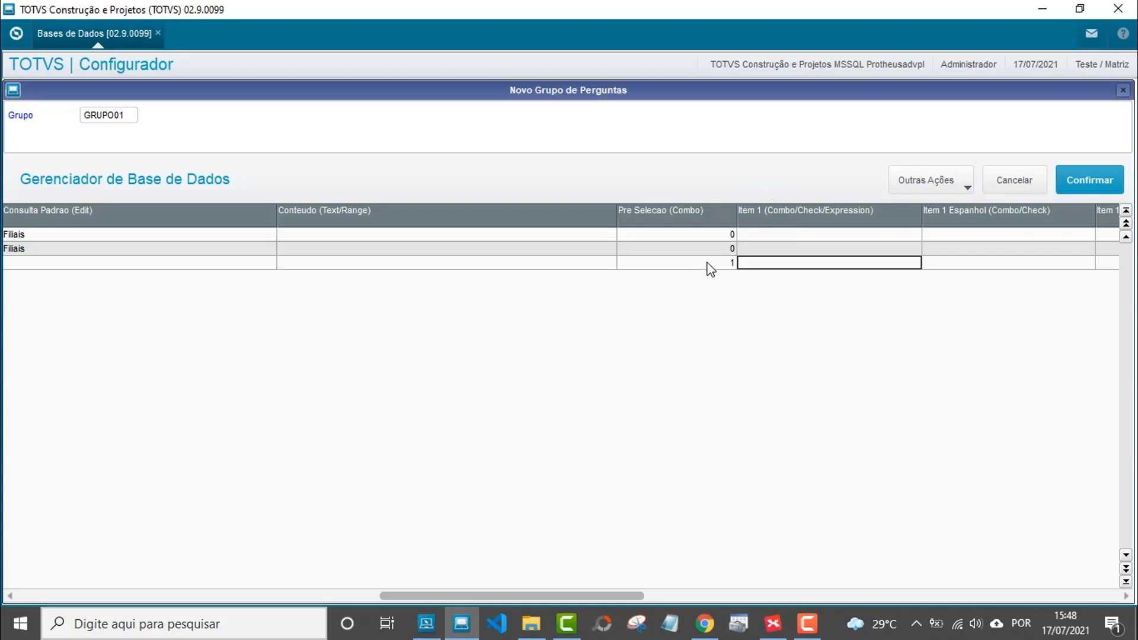
{"action": "double_click", "coordinate": [775, 267]}
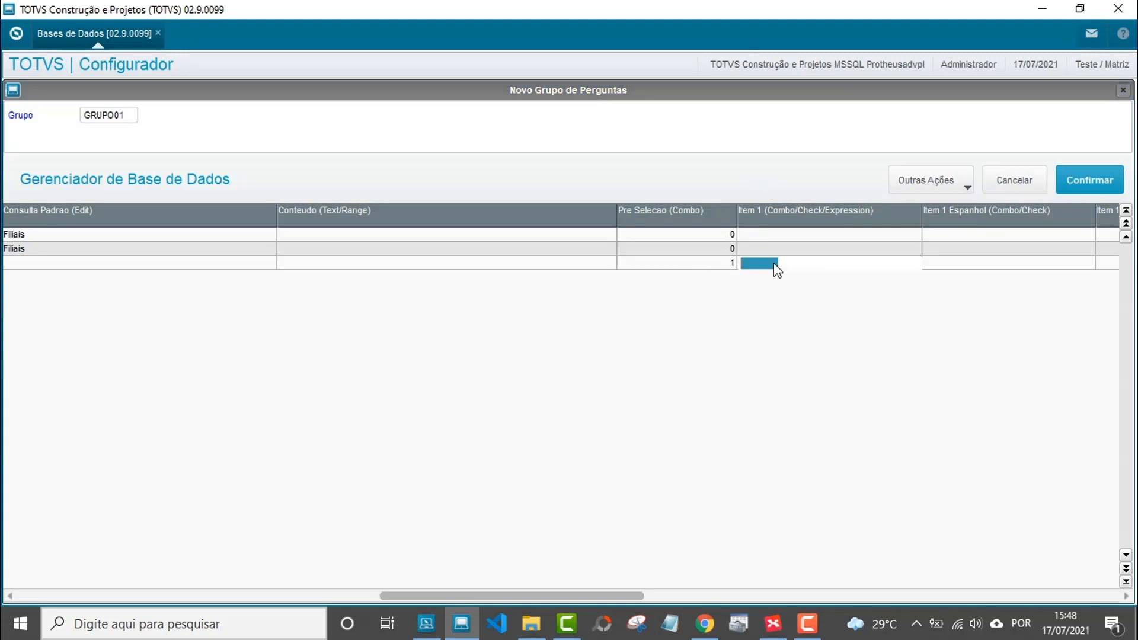
{"action": "type", "text": "Vermelho"}
{"action": "key", "text": "Return"}
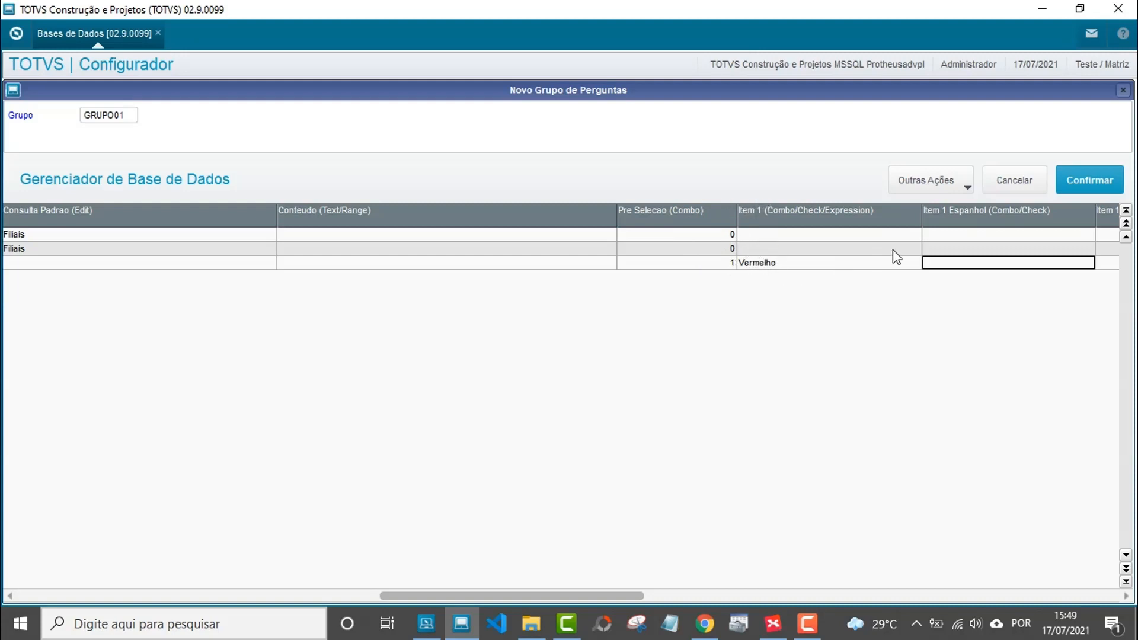
{"action": "key", "text": "Return"}
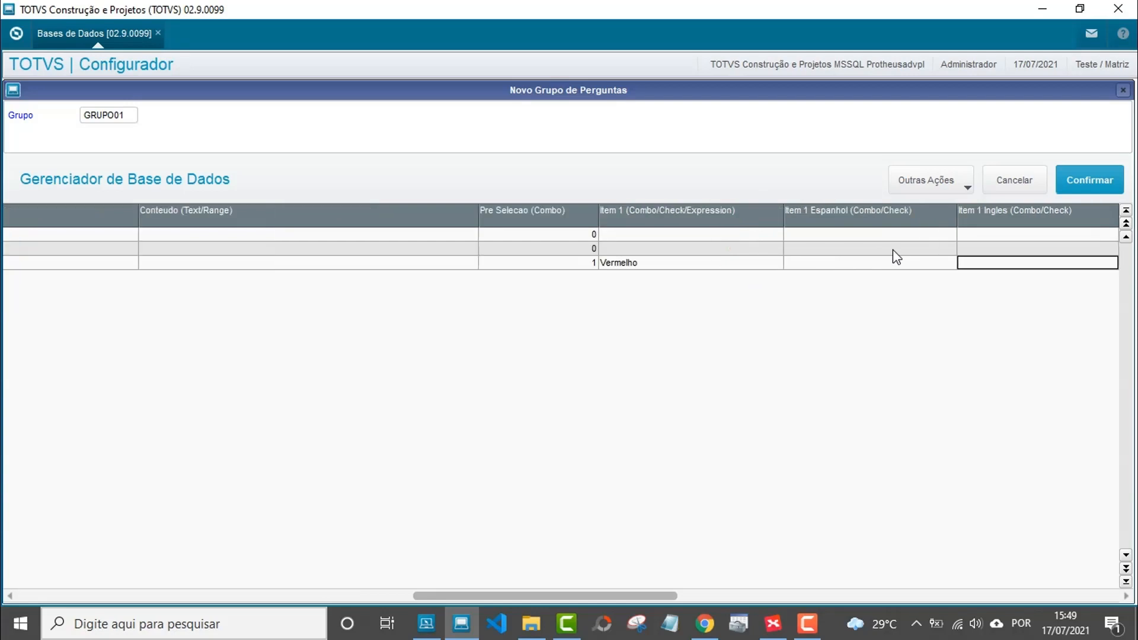
{"action": "key", "text": "Return"}
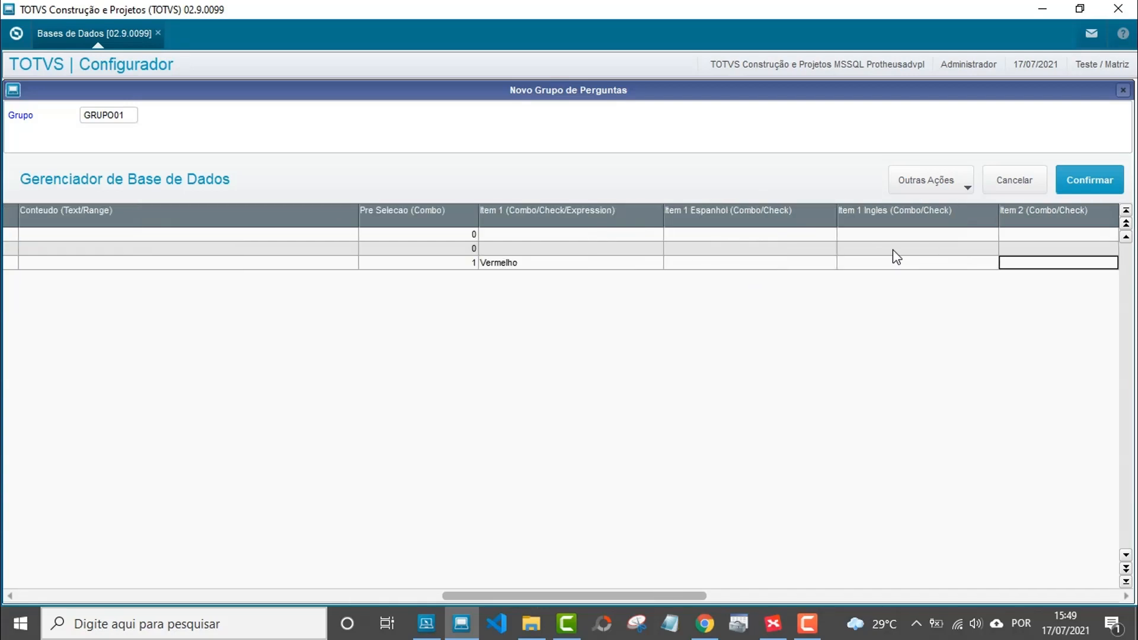
Enter Amarelo and Azul as combo Items 2 and 3.
{"action": "key", "text": "Return"}
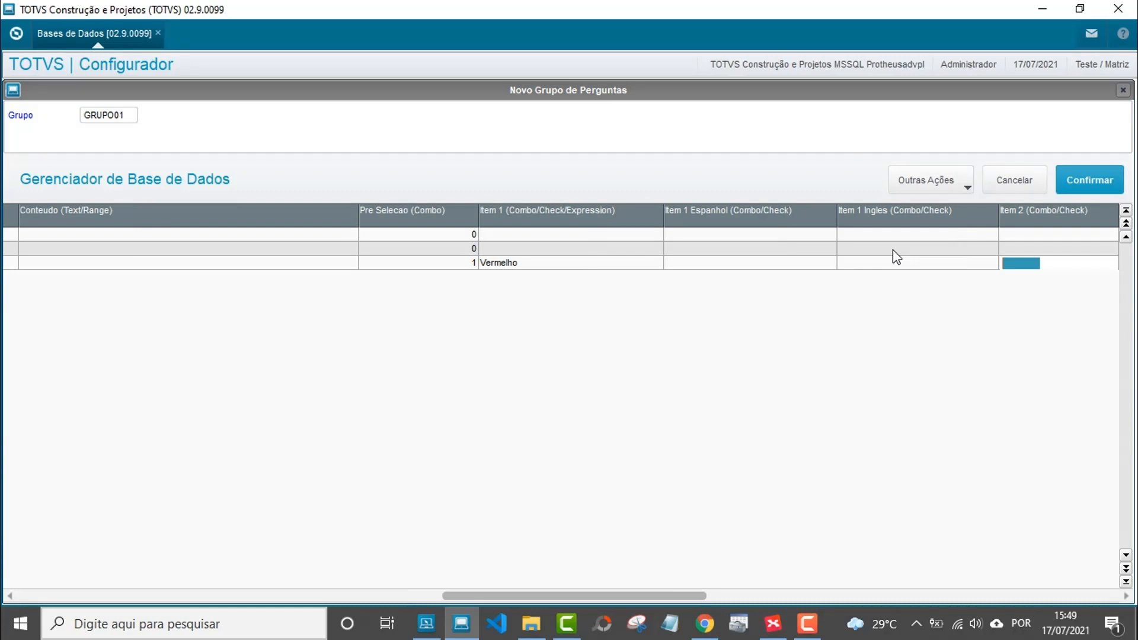
{"action": "type", "text": "Amarelo"}
{"action": "key", "text": "Return"}
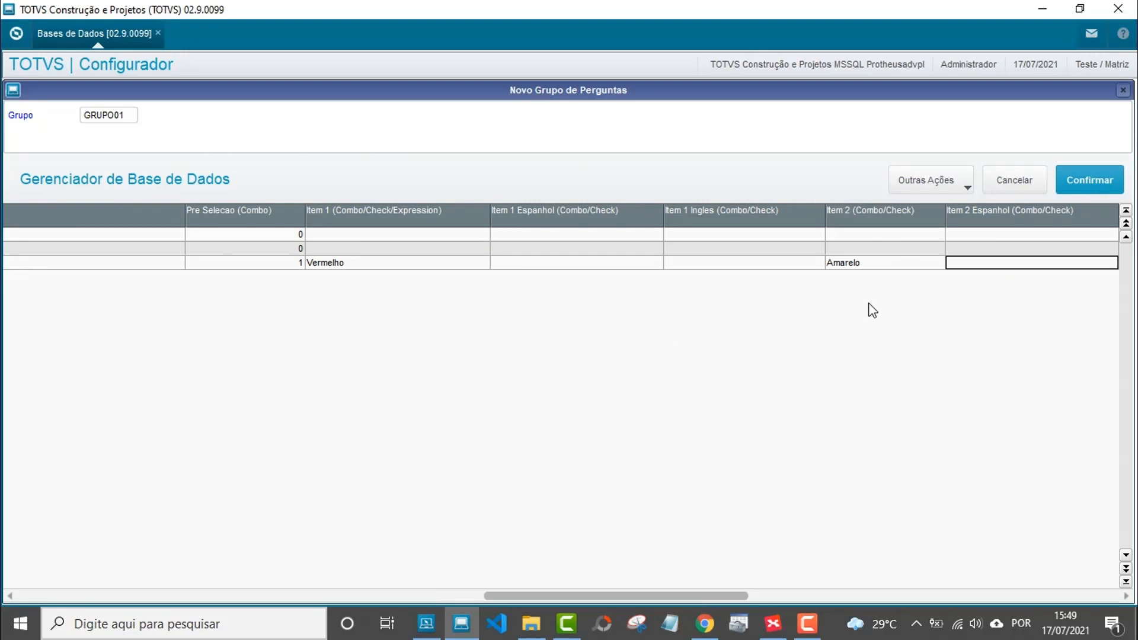
{"action": "key", "text": "Return"}
{"action": "key", "text": "Return"}
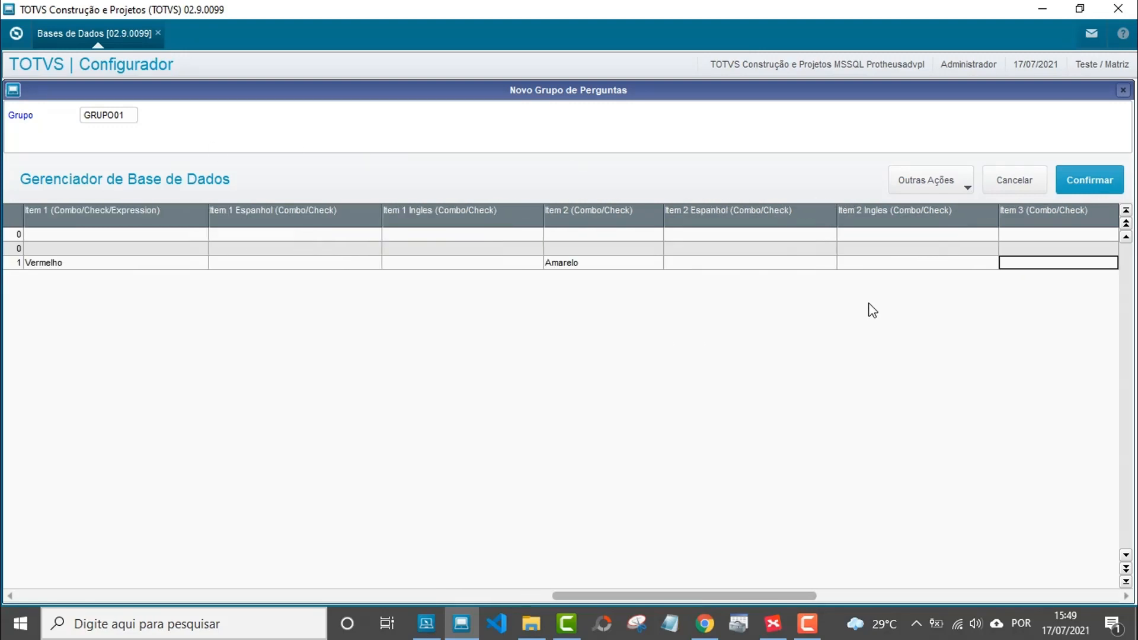
{"action": "key", "text": "Return"}
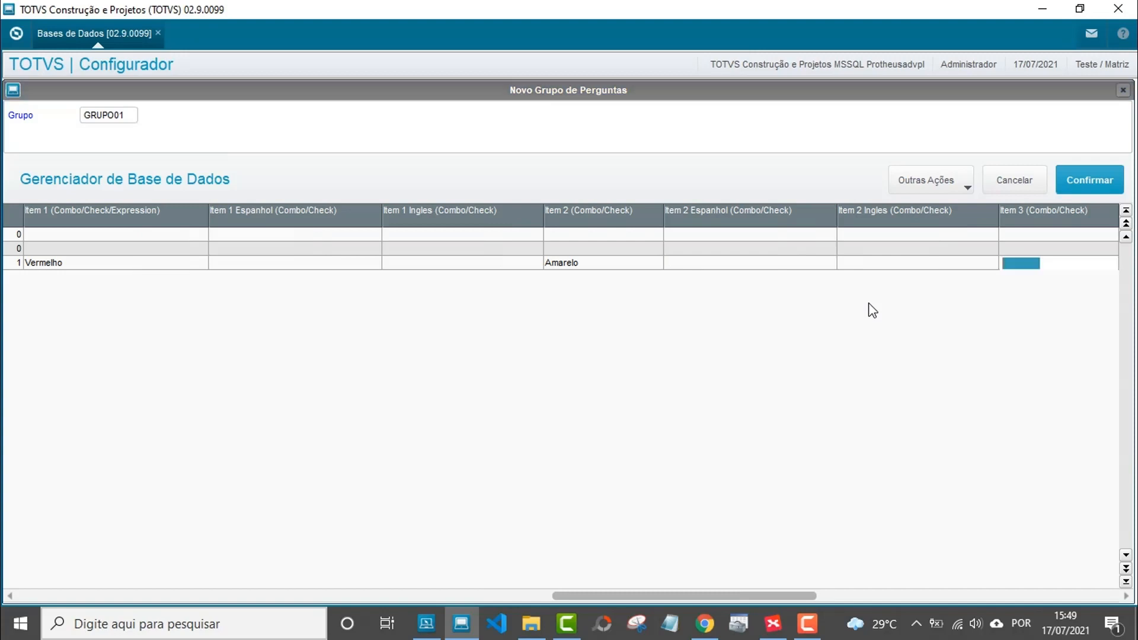
{"action": "type", "text": "Azul"}
{"action": "key", "text": "Return"}
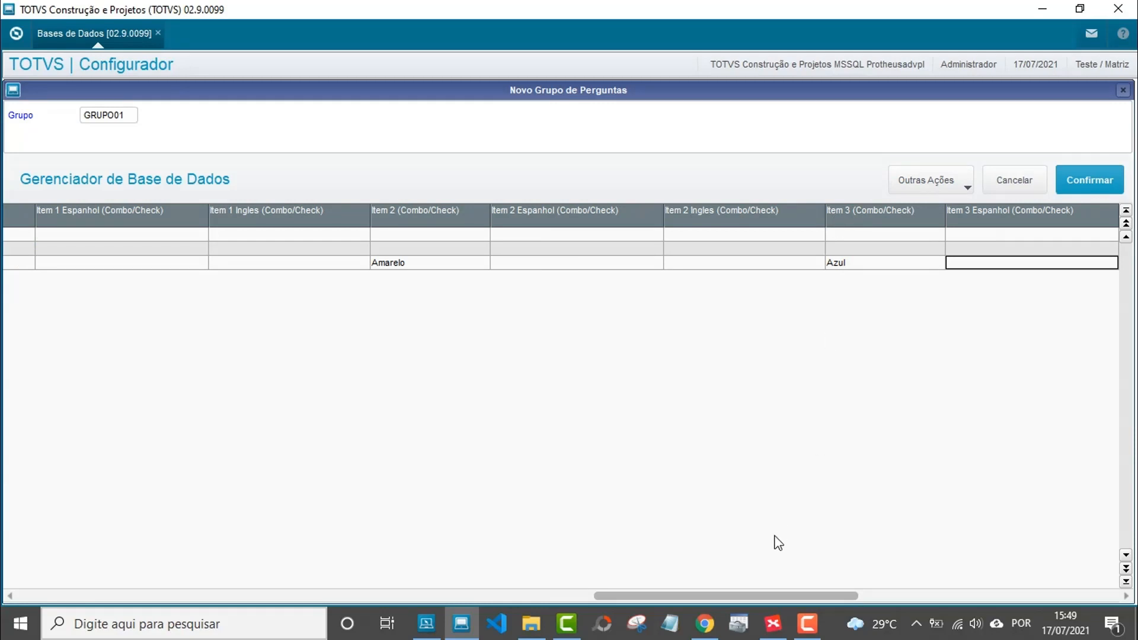
{"action": "left_click_drag", "start_coordinate": [760, 592], "coordinate": [617, 595]}
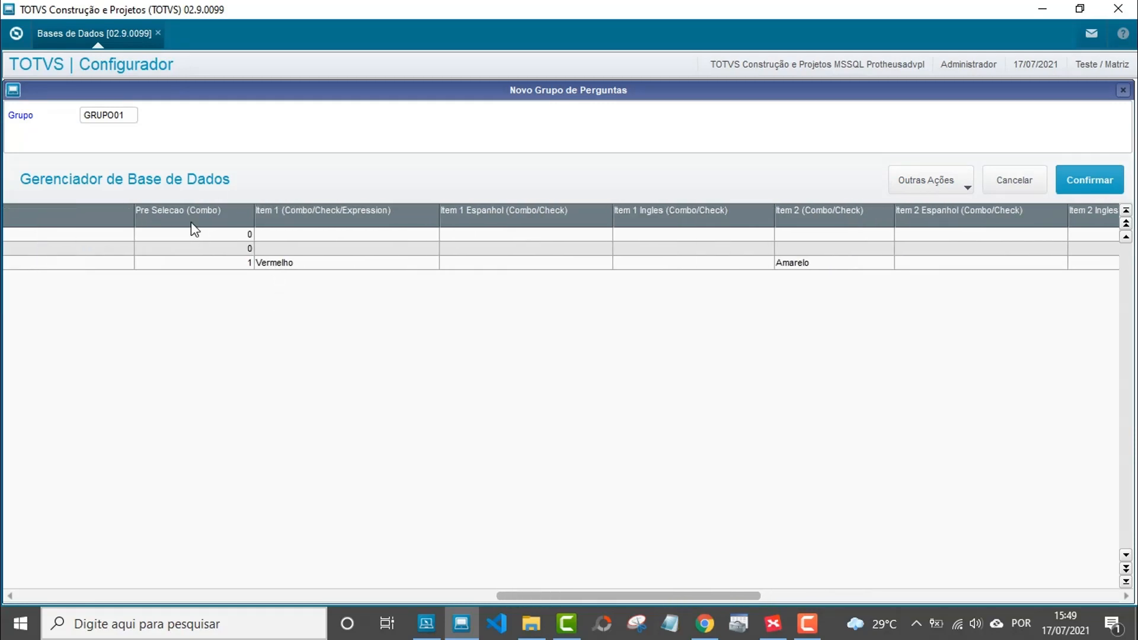
Check the combo values against the XMind map and confirm the GRUPO01 question group.
{"action": "type", "text": "1"}
{"action": "left_click_drag", "start_coordinate": [623, 591], "coordinate": [386, 584]}
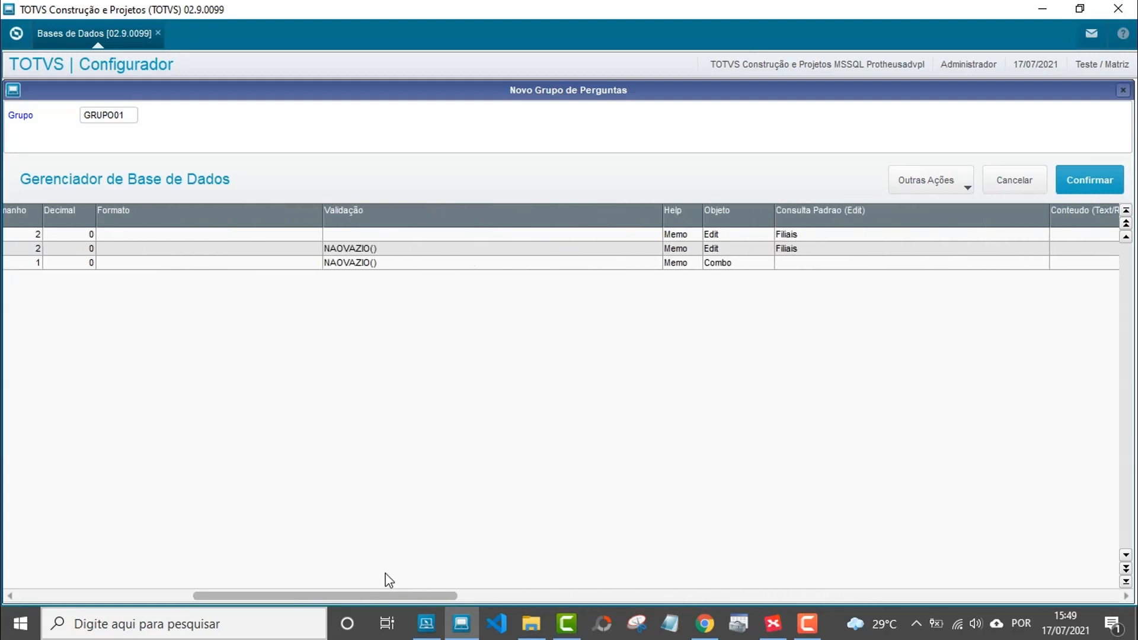
{"action": "left_click", "coordinate": [773, 624]}
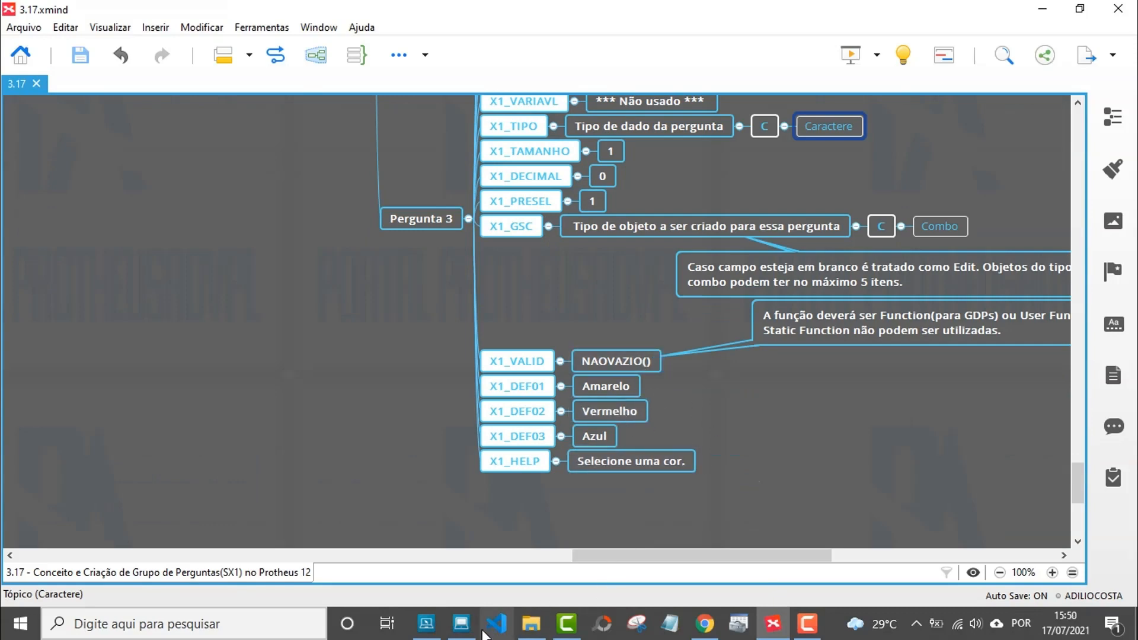
{"action": "left_click", "coordinate": [461, 624]}
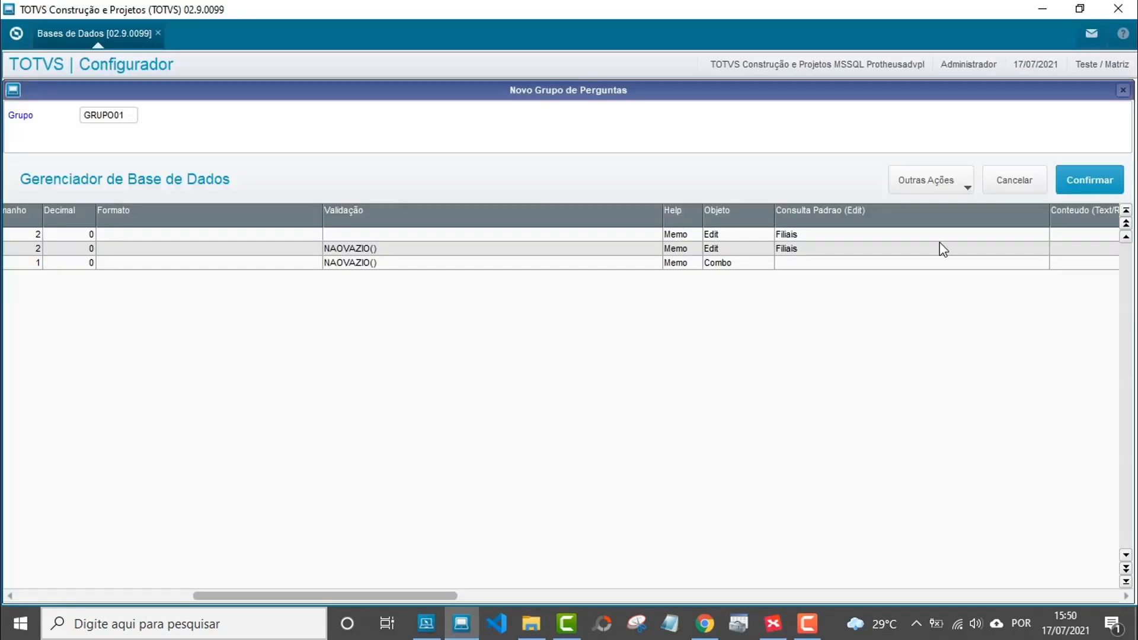
{"action": "left_click", "coordinate": [1089, 181]}
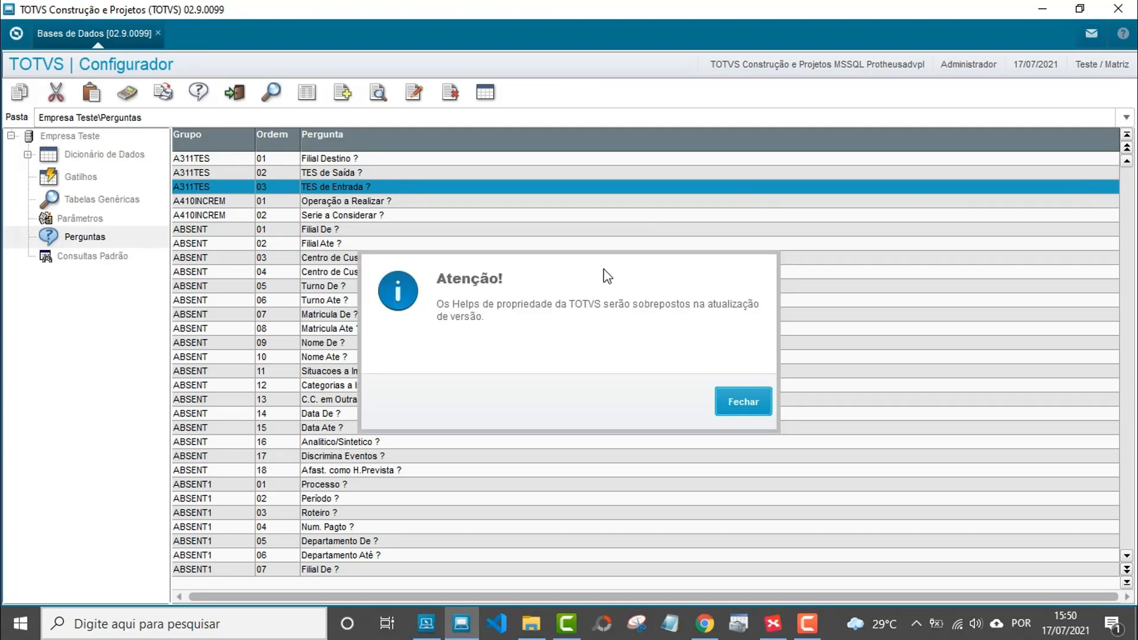
Close the Atenção warning about TOTVS Helps being overwritten.
{"action": "left_click", "coordinate": [728, 404]}
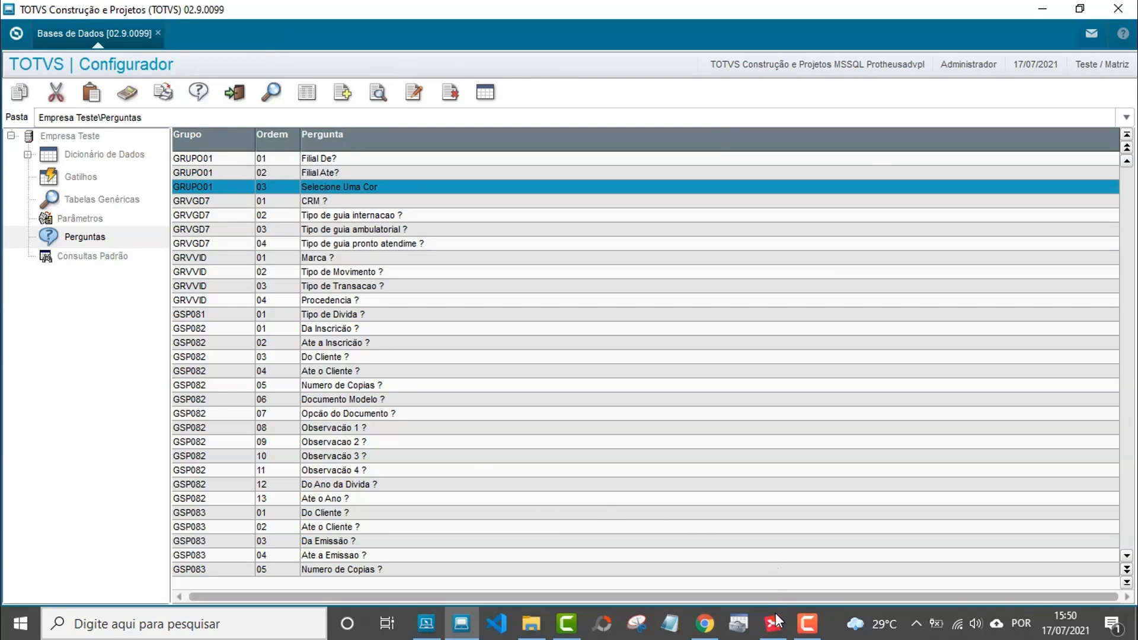
Bring XMind forward and scroll the map up to Pergunta 1's field values.
{"action": "left_click", "coordinate": [774, 629]}
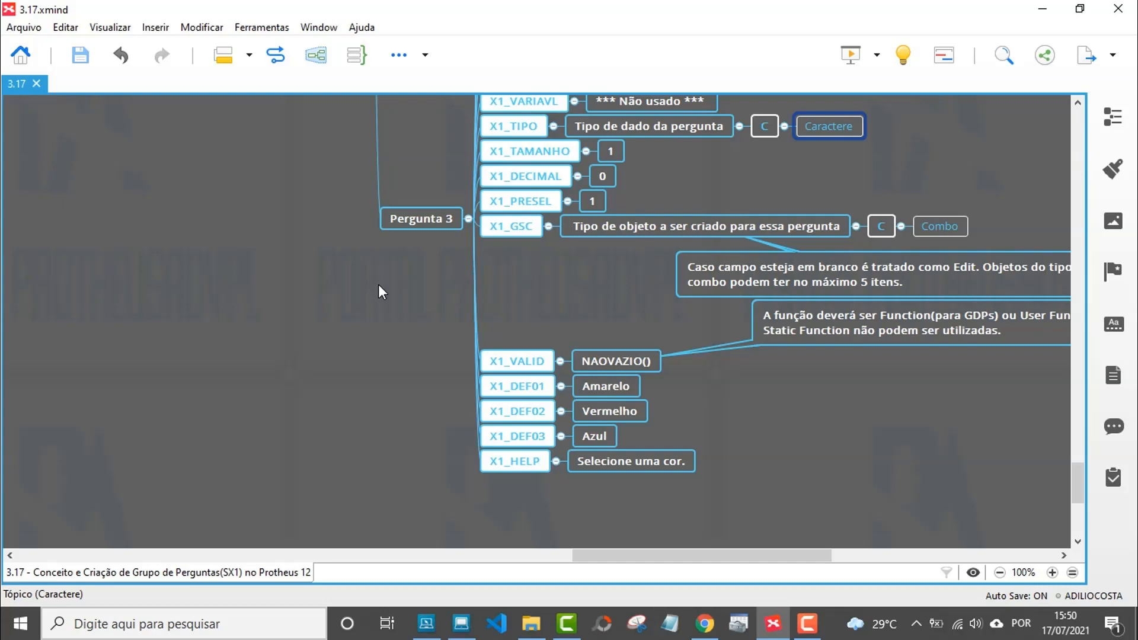
{"action": "scroll", "coordinate": [378, 286], "scroll_direction": "up", "scroll_amount": 7}
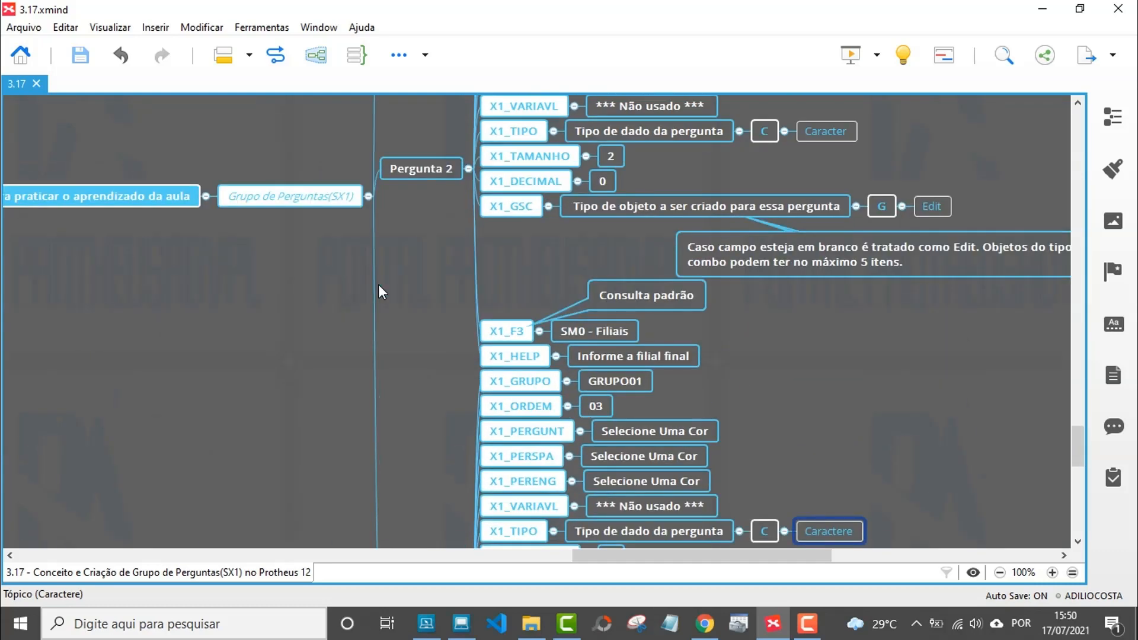
{"action": "scroll", "coordinate": [379, 286], "scroll_direction": "up", "scroll_amount": 7}
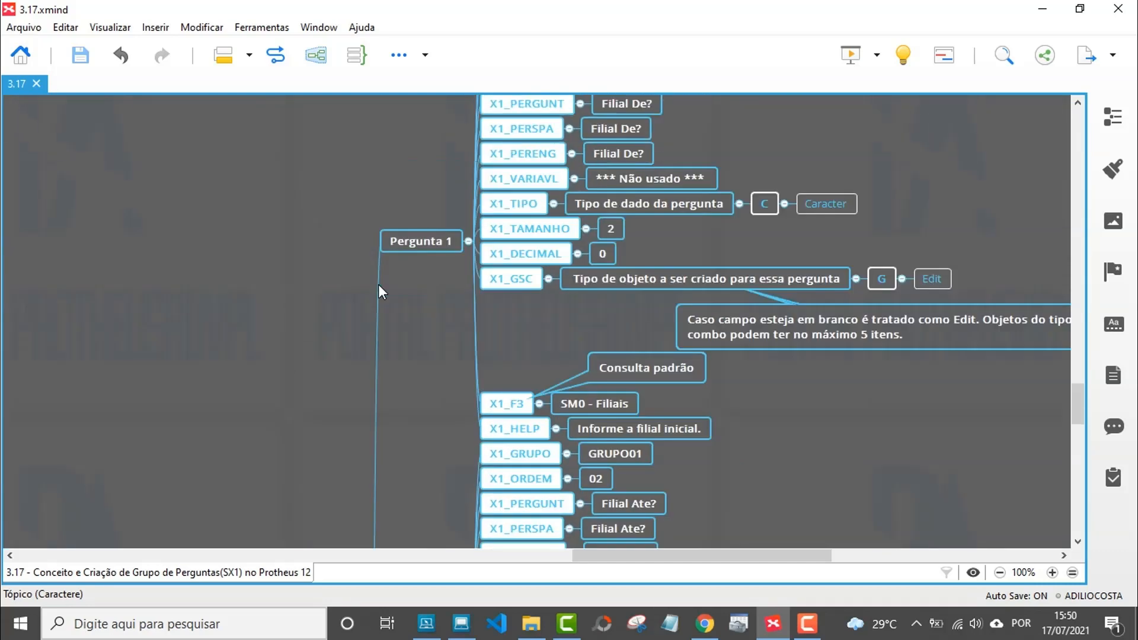
{"action": "scroll", "coordinate": [378, 284], "scroll_direction": "up", "scroll_amount": 1}
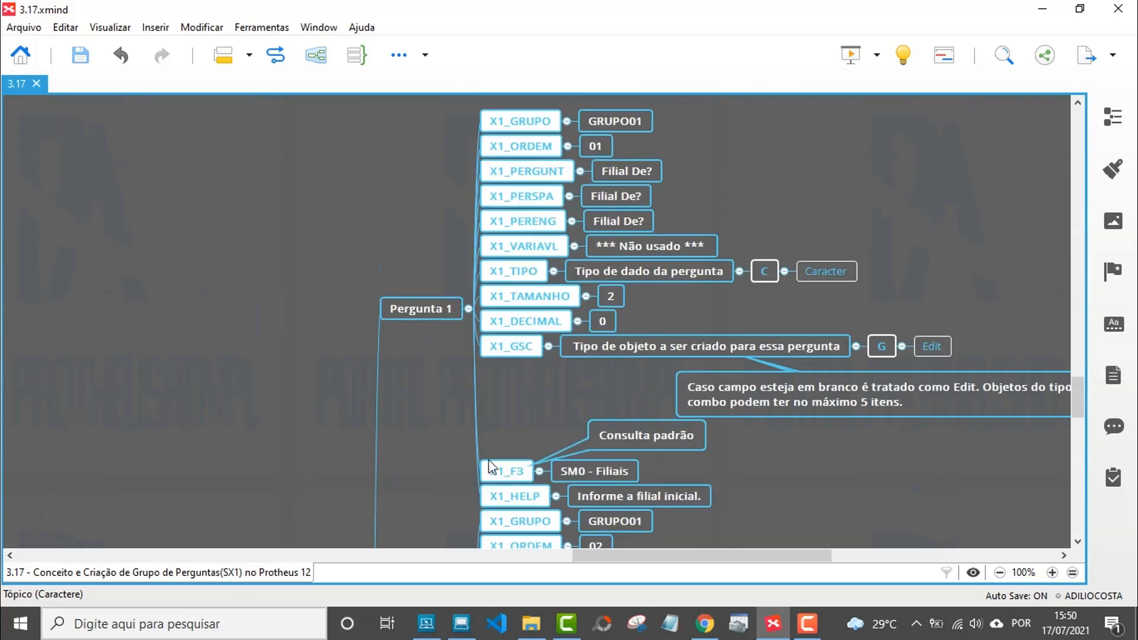
{"action": "left_click_drag", "start_coordinate": [635, 557], "coordinate": [579, 562]}
{"action": "scroll", "coordinate": [528, 379], "scroll_direction": "up", "scroll_amount": 2}
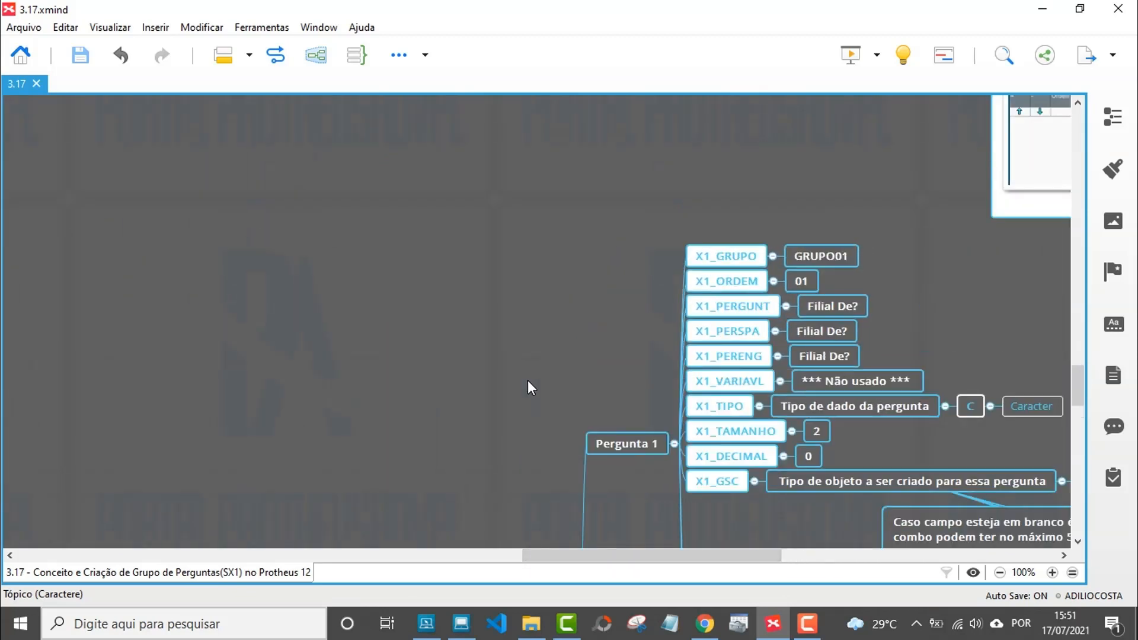
{"action": "scroll", "coordinate": [531, 389], "scroll_direction": "up", "scroll_amount": 3}
{"action": "scroll", "coordinate": [531, 386], "scroll_direction": "down", "scroll_amount": 3}
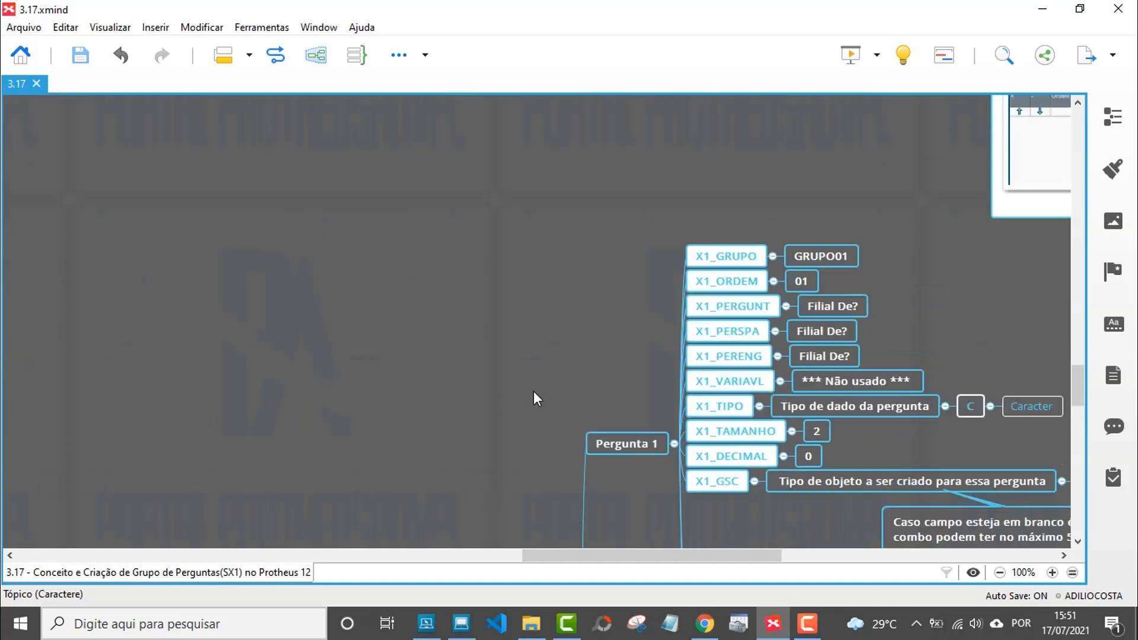